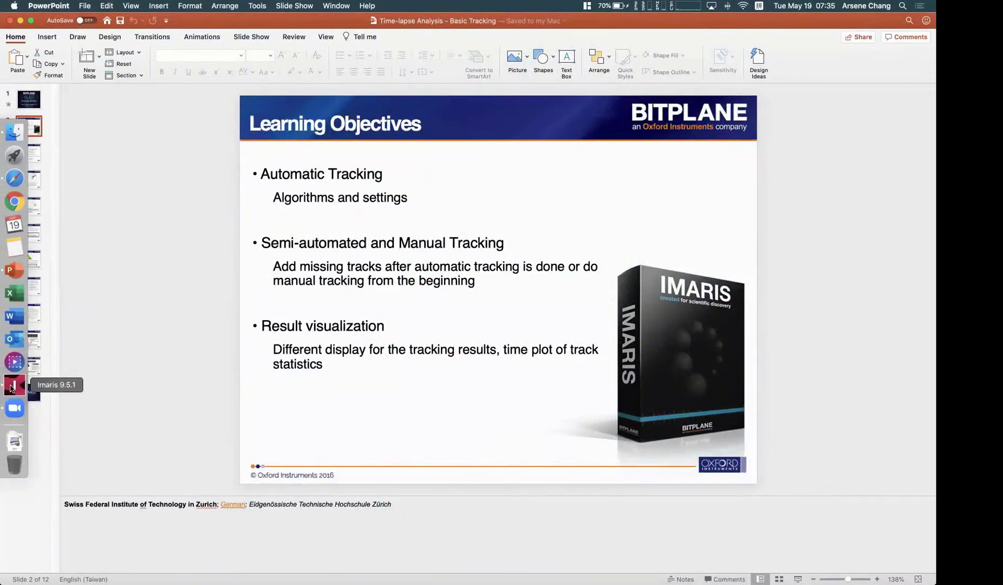
- Switch to Imaris and select the track starting at the lower-centre spot of the algae image, deleting it with all its spots
{"action": "left_click", "coordinate": [10, 387]}
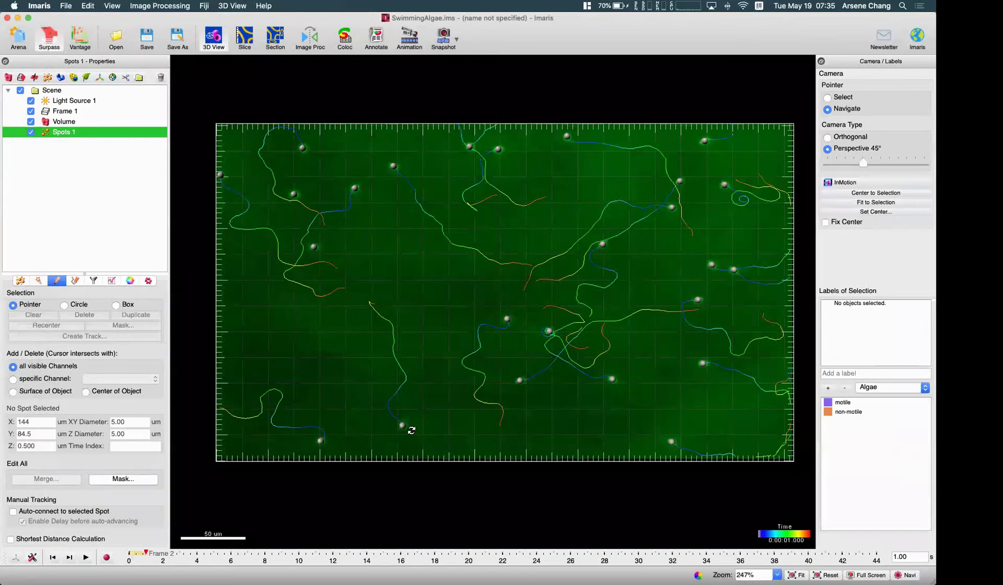
{"action": "key", "text": "Escape"}
{"action": "left_click", "coordinate": [406, 425]}
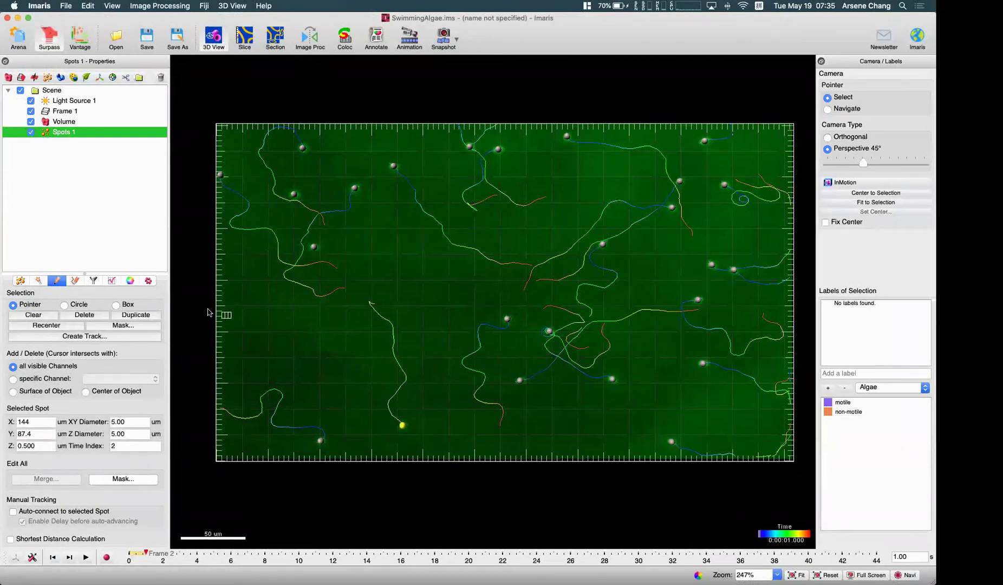
{"action": "left_click", "coordinate": [79, 315]}
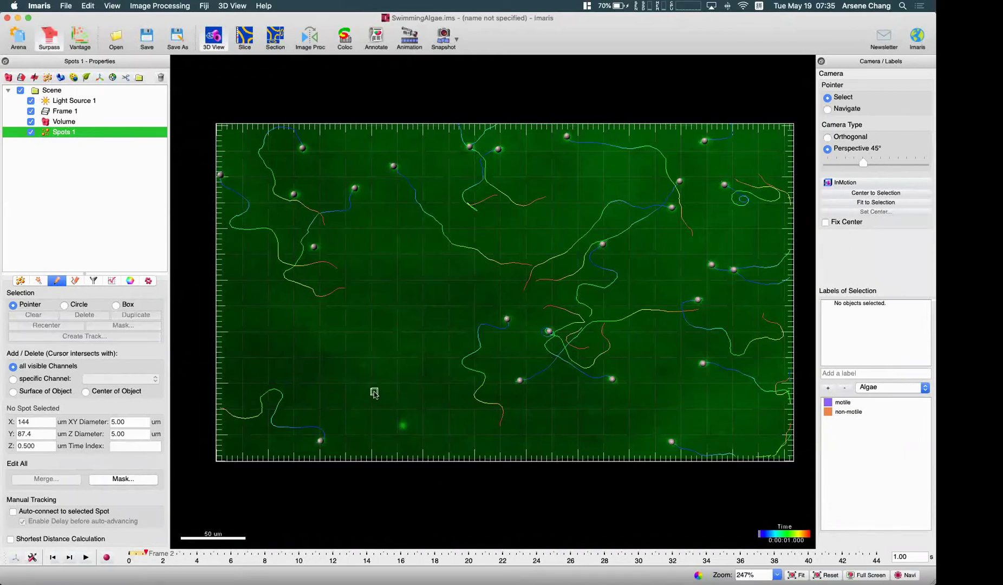
- With the track selection mode set to Track, select several complete tracks one after another, ending with the lower-left one
{"action": "left_click", "coordinate": [76, 281]}
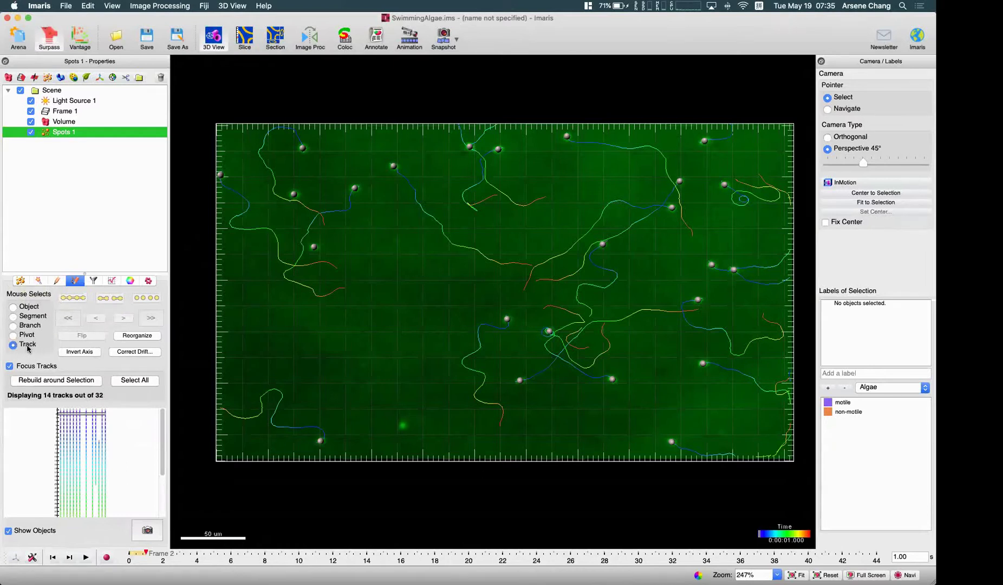
{"action": "left_click", "coordinate": [506, 319]}
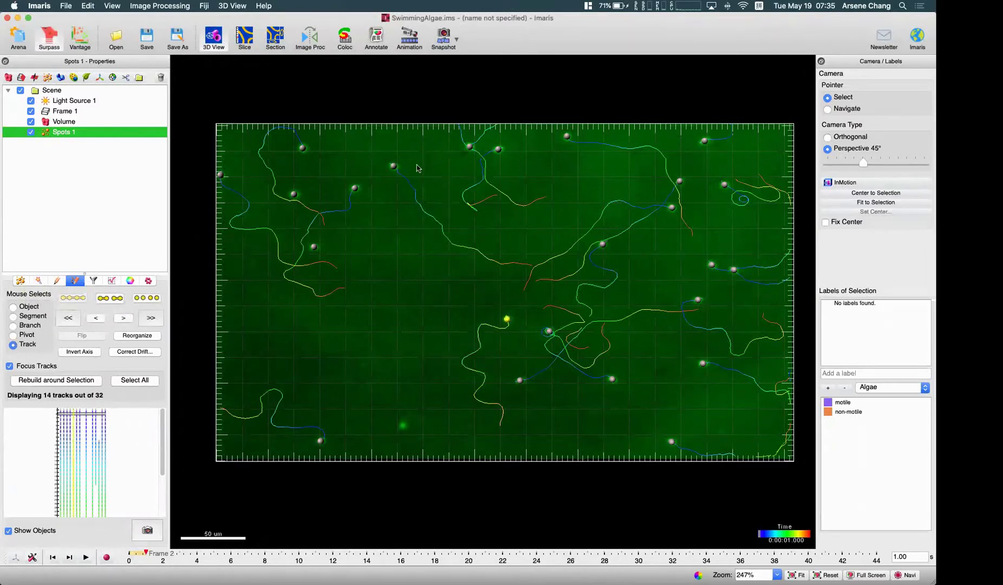
{"action": "left_click", "coordinate": [394, 166]}
{"action": "left_click", "coordinate": [354, 189]}
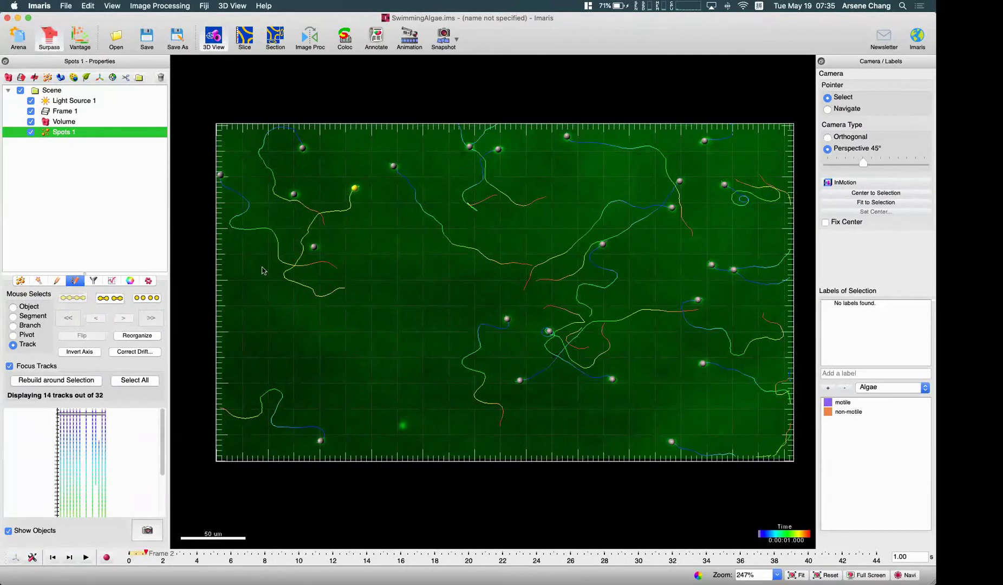
{"action": "left_click", "coordinate": [320, 441]}
- Change the selection mode to Object and check the single selected spot at the lower left in the spot editing view
{"action": "left_click", "coordinate": [29, 308]}
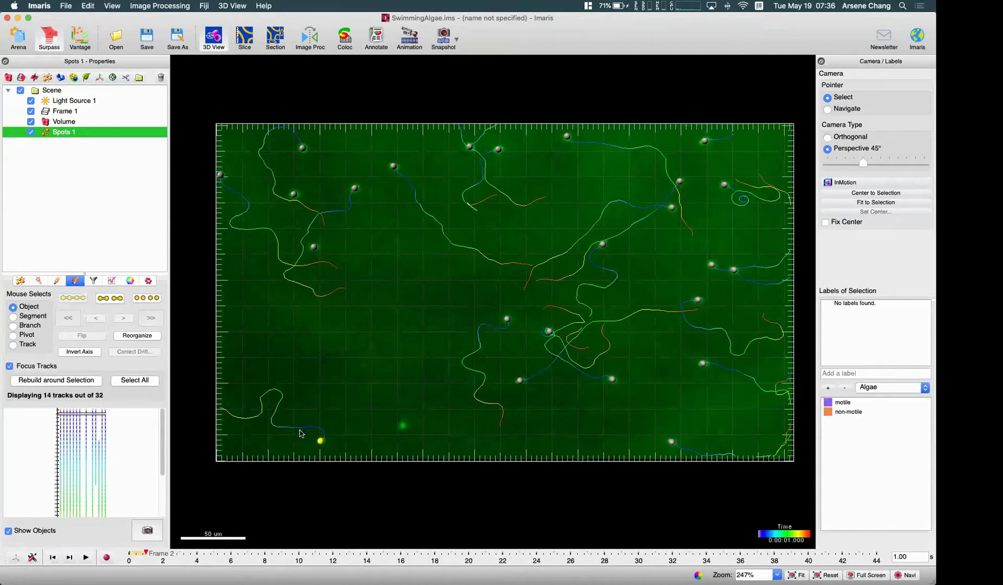
{"action": "left_click", "coordinate": [57, 280]}
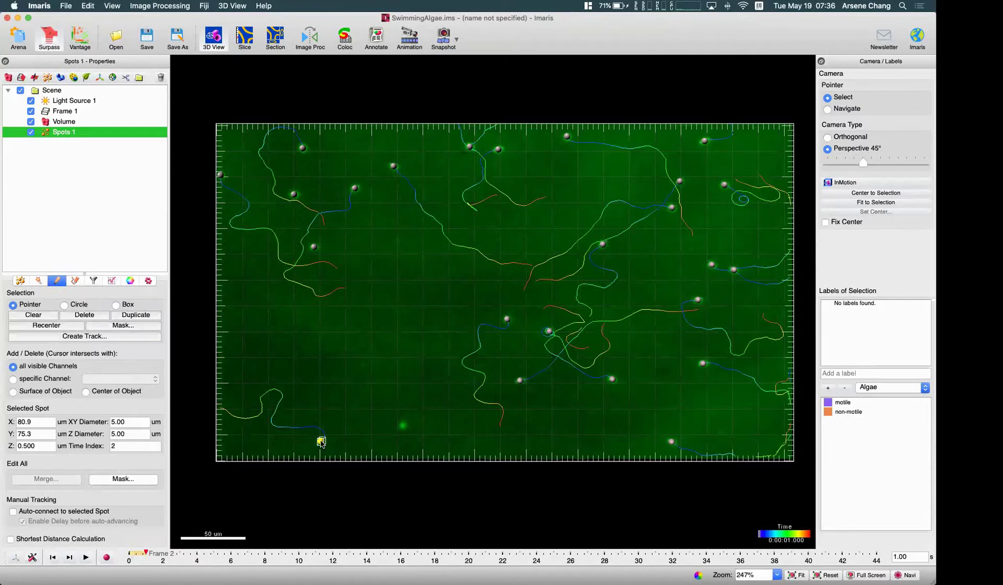
{"action": "key", "text": "Escape"}
{"action": "scroll", "coordinate": [321, 443], "scroll_direction": "up", "scroll_amount": 5}
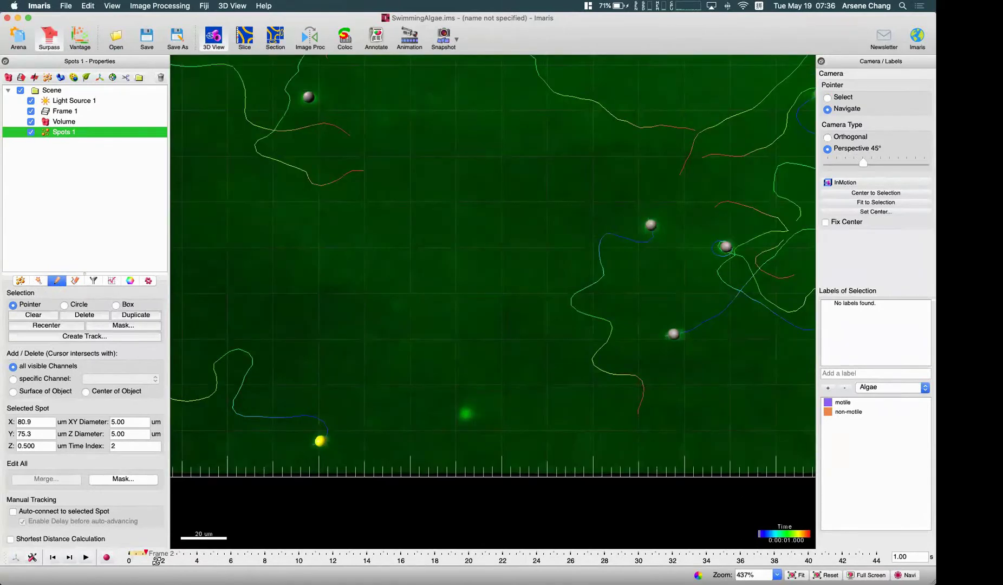
{"action": "scroll", "coordinate": [322, 441], "scroll_direction": "down", "scroll_amount": 5}
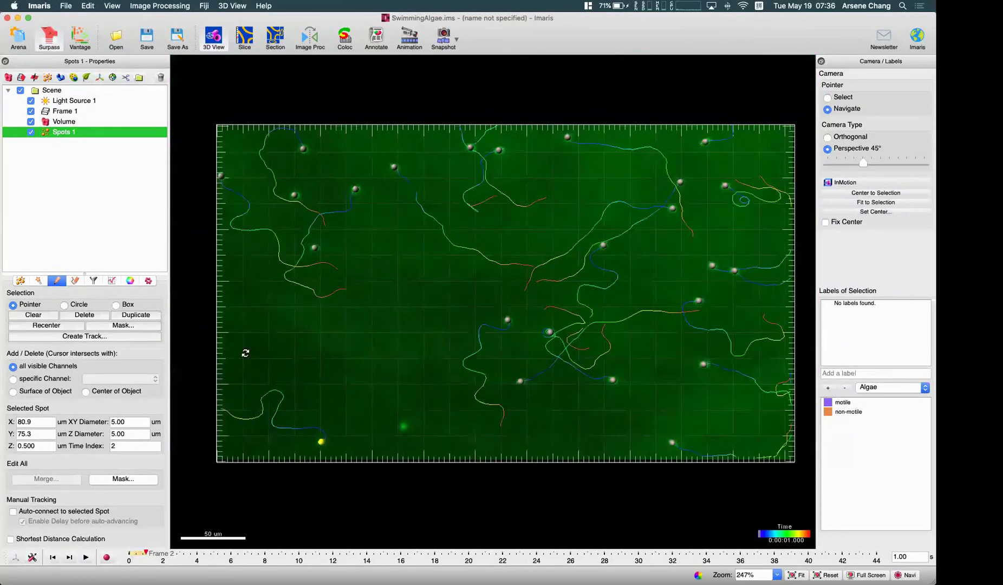
- Set the selection mode back to Track, select the track below the image centre, and clear the selection in the spot editing view
{"action": "left_click", "coordinate": [75, 280]}
{"action": "left_click", "coordinate": [14, 345]}
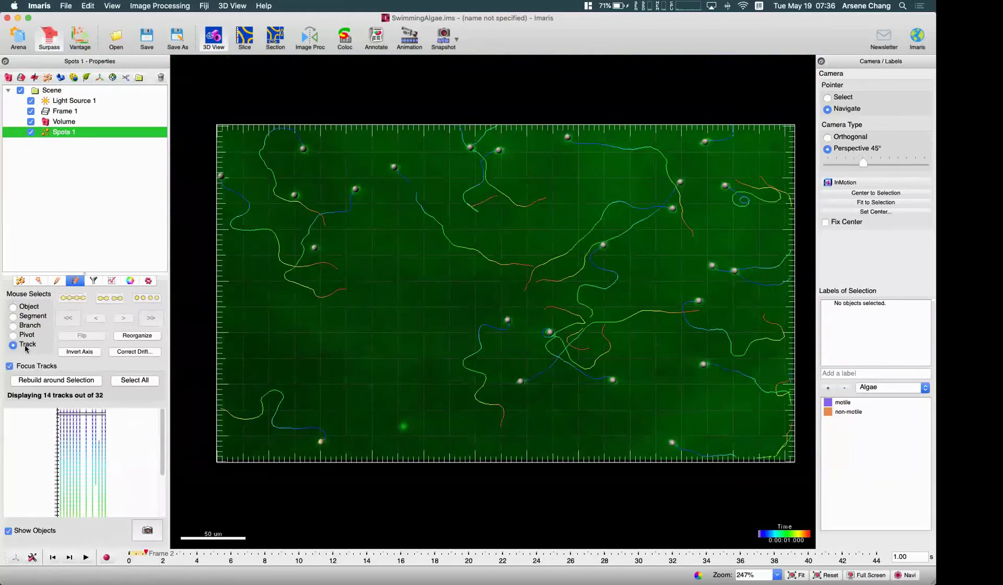
{"action": "key", "text": "Escape"}
{"action": "left_click", "coordinate": [506, 328]}
{"action": "left_click", "coordinate": [57, 280]}
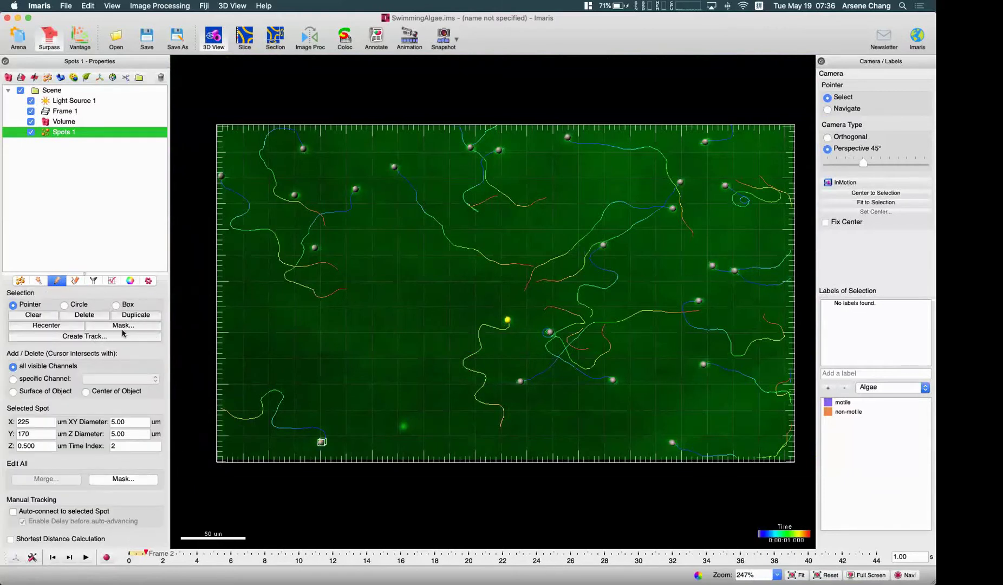
{"action": "left_click", "coordinate": [387, 360]}
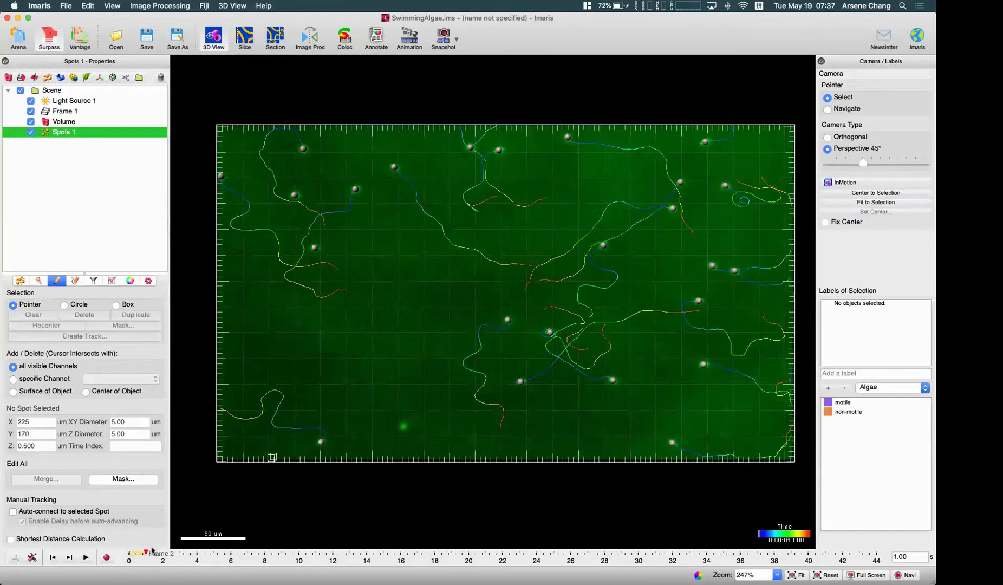
- Scrub the time-lapse forward to frame 12 to follow the untracked alga and return to frame 1
{"action": "mouse_move", "coordinate": [145, 551]}
{"action": "left_mouse_down"}
{"action": "mouse_move", "coordinate": [325, 553]}
{"action": "mouse_move", "coordinate": [197, 552]}
{"action": "left_mouse_up"}
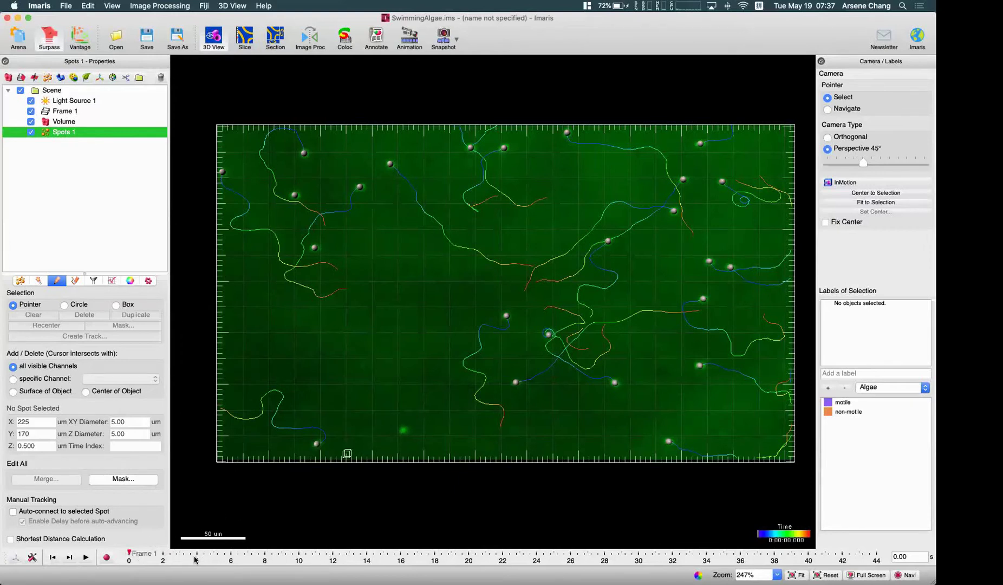
{"action": "left_click_drag", "start_coordinate": [133, 553], "coordinate": [317, 552]}
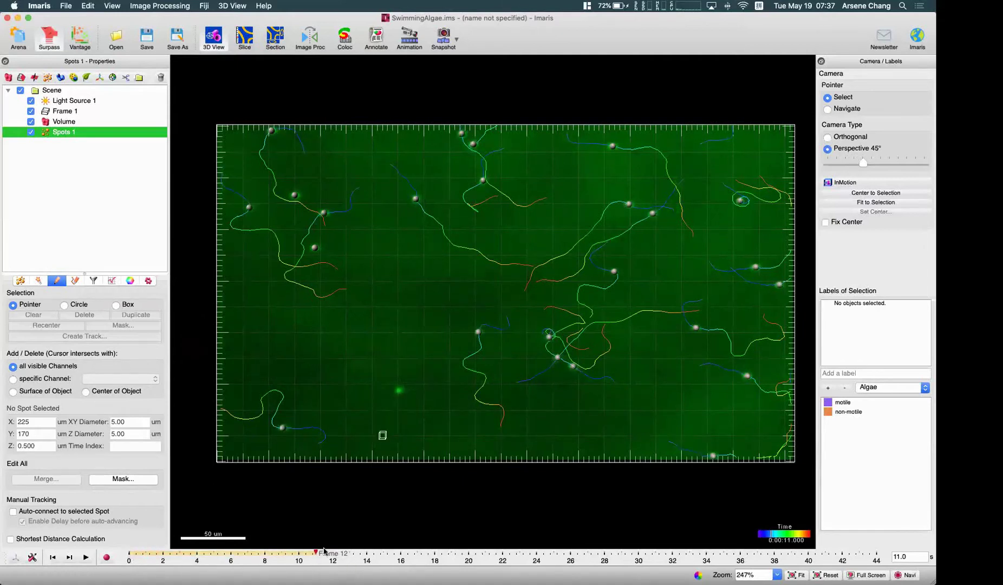
{"action": "left_click_drag", "start_coordinate": [317, 553], "coordinate": [128, 553]}
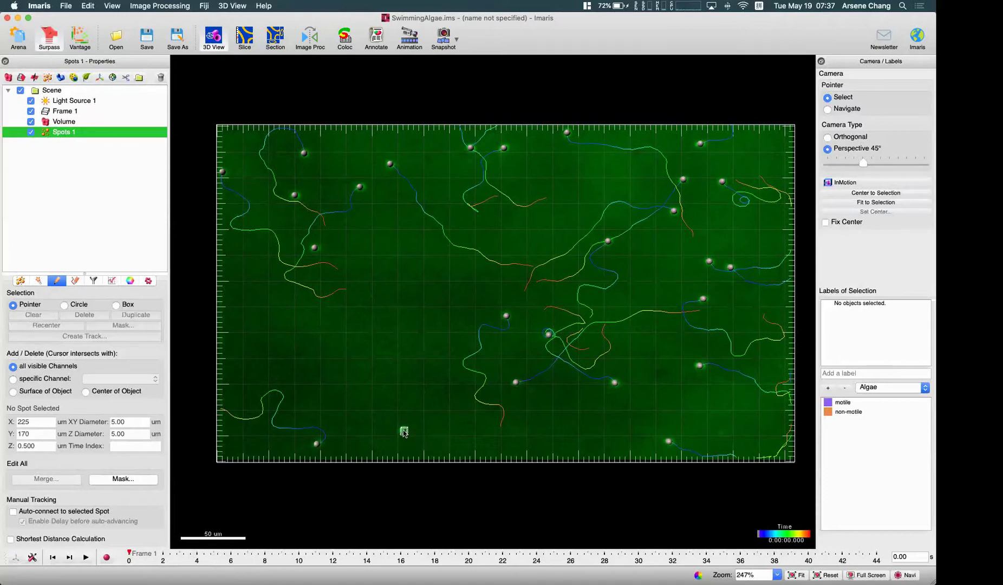
- Add a spot on the untracked alga in the lower part of the image at frame 1
{"action": "key", "text": "Escape"}
{"action": "scroll", "coordinate": [405, 436], "scroll_direction": "down", "scroll_amount": 2}
{"action": "scroll", "coordinate": [403, 432], "scroll_direction": "up", "scroll_amount": 6}
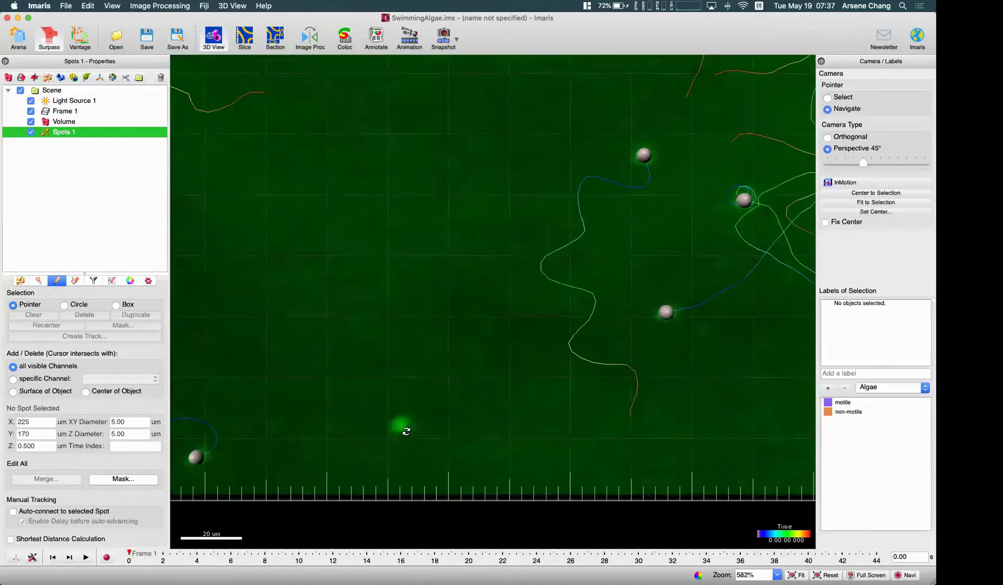
{"action": "key", "text": "Escape"}
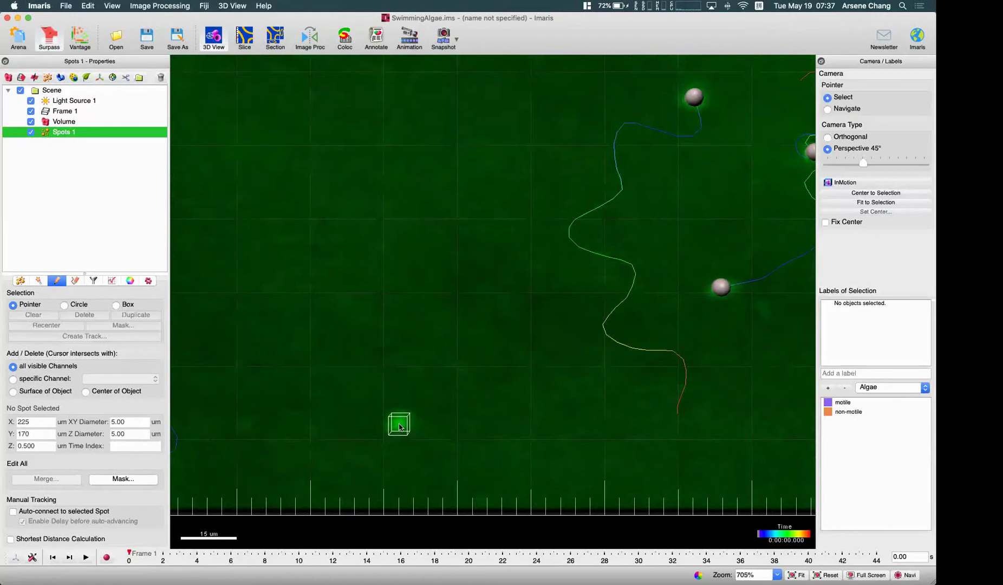
{"action": "left_click", "coordinate": [399, 427], "text": "shift"}
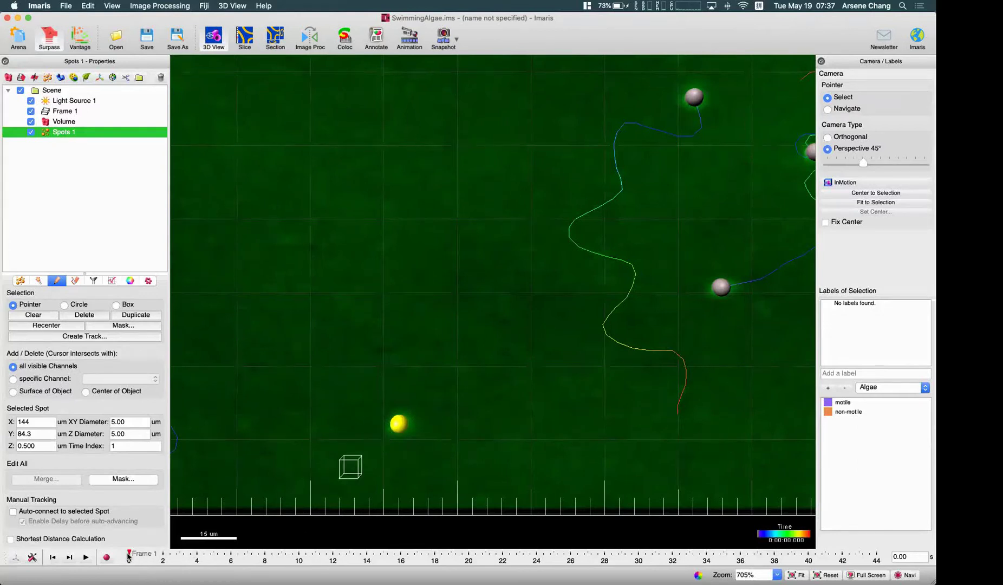
- Begin creating a track from the selected spot, using Channel 1, background subtraction and the Autoregressive Motion algorithm
{"action": "left_click", "coordinate": [88, 337]}
{"action": "left_click_drag", "start_coordinate": [459, 213], "coordinate": [469, 160]}
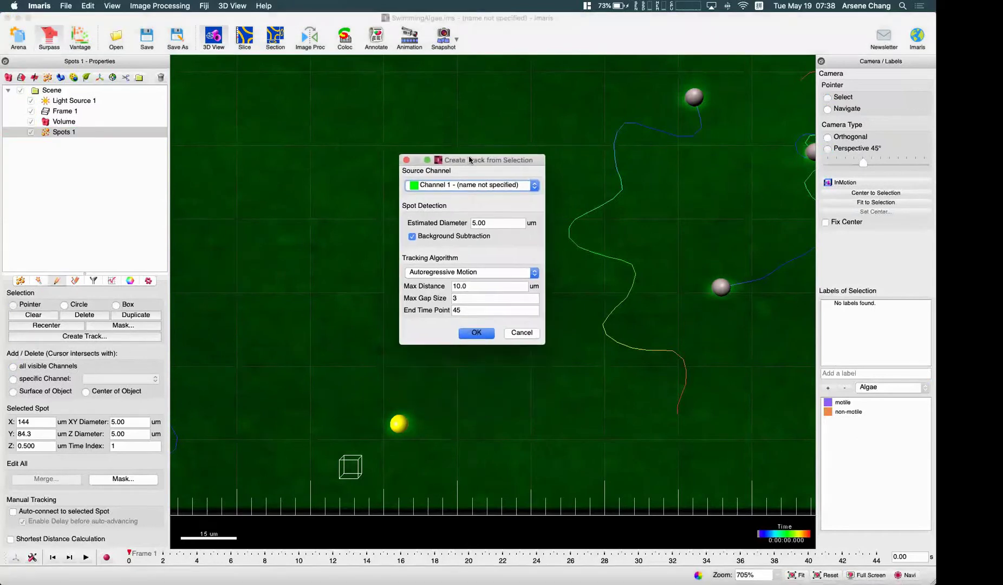
{"action": "left_click", "coordinate": [497, 187]}
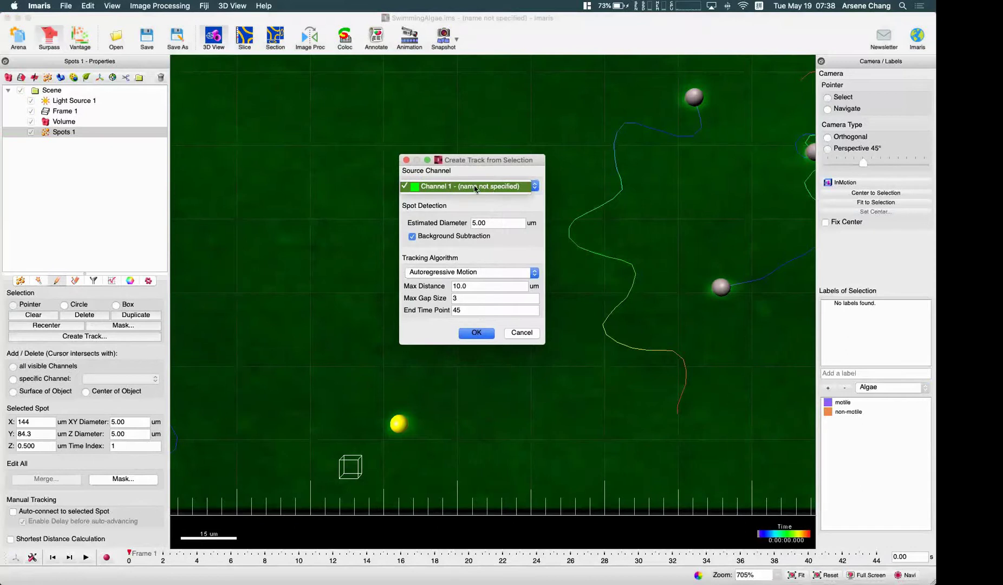
{"action": "left_click", "coordinate": [475, 187]}
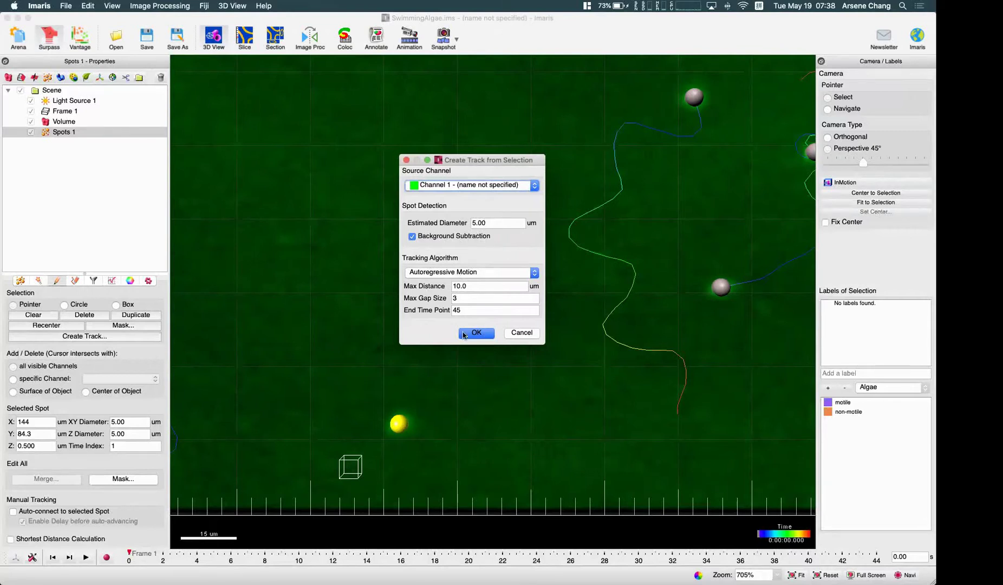
{"action": "left_click", "coordinate": [412, 237]}
{"action": "left_click", "coordinate": [454, 276]}
{"action": "left_click", "coordinate": [469, 272]}
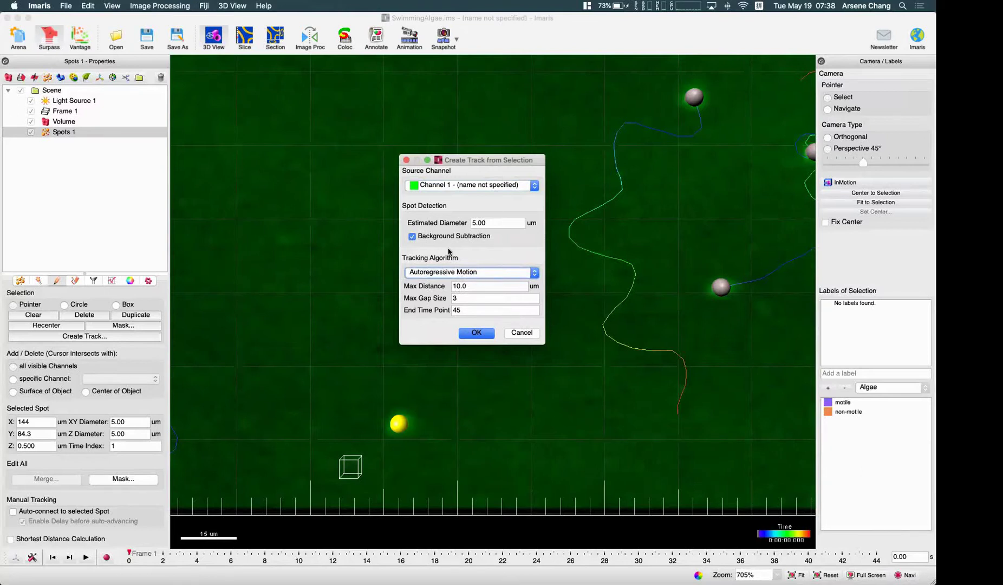
- Set the maximum distance to 5.00 um and maximum gap size to 2, keep end time point 45, and create the track
{"action": "left_click", "coordinate": [442, 272]}
{"action": "key", "text": "Tab"}
{"action": "type", "text": "5.00"}
{"action": "key", "text": "Tab"}
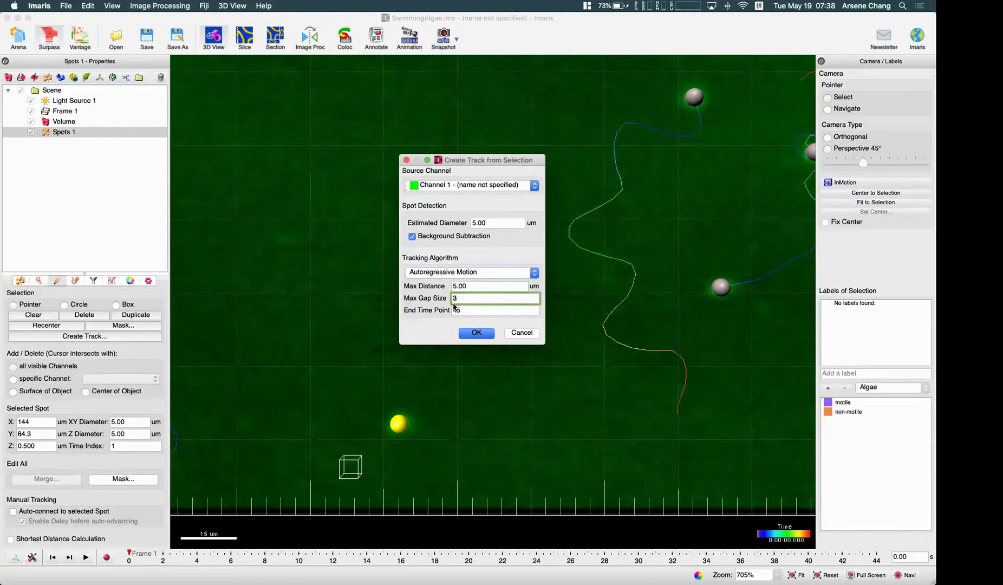
{"action": "type", "text": "2"}
{"action": "left_click", "coordinate": [477, 310]}
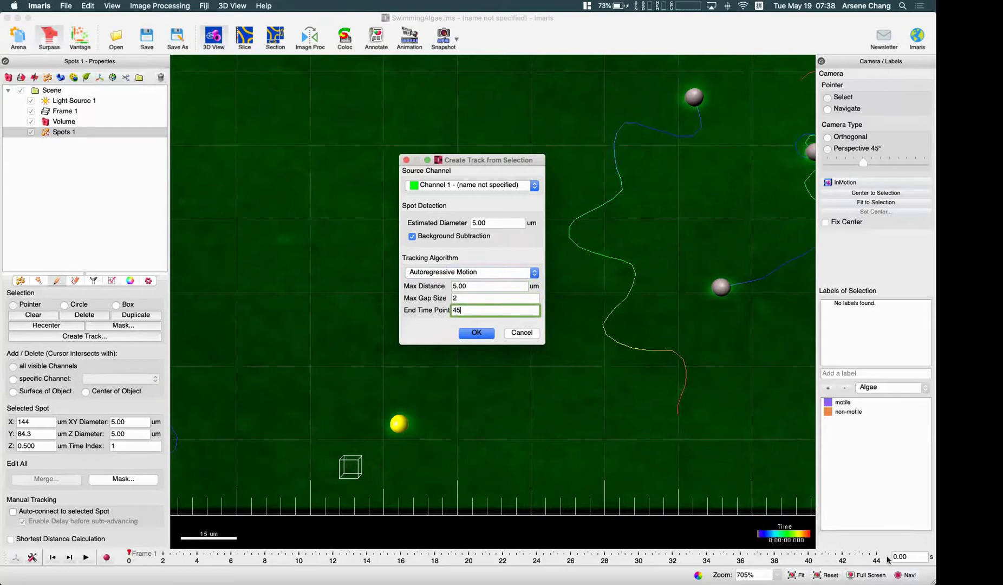
{"action": "left_click", "coordinate": [477, 333]}
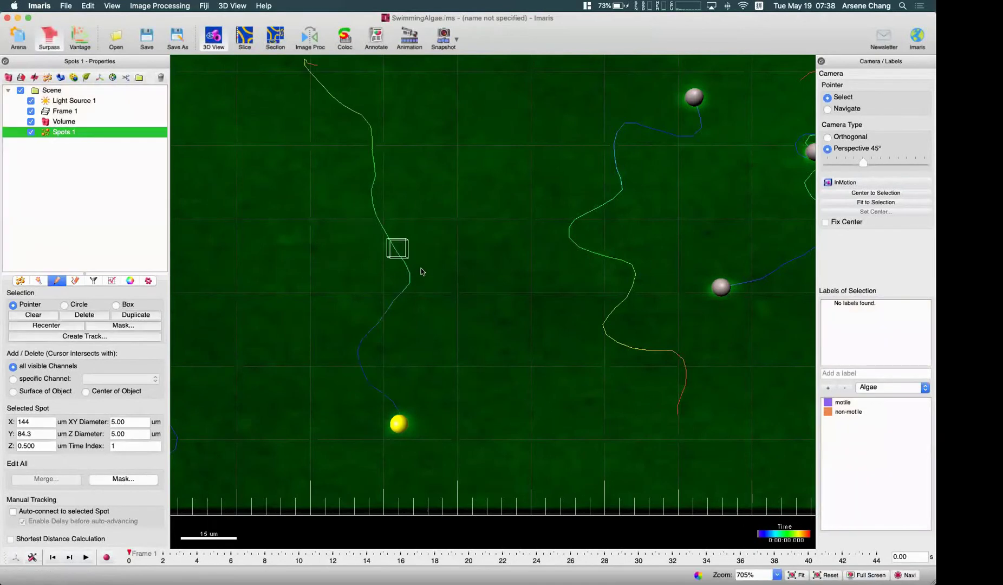
- Inspect the newly created track in a wider view and over the first frames of the time-lapse
{"action": "key", "text": "Escape"}
{"action": "scroll", "coordinate": [440, 262], "scroll_direction": "down", "scroll_amount": 3}
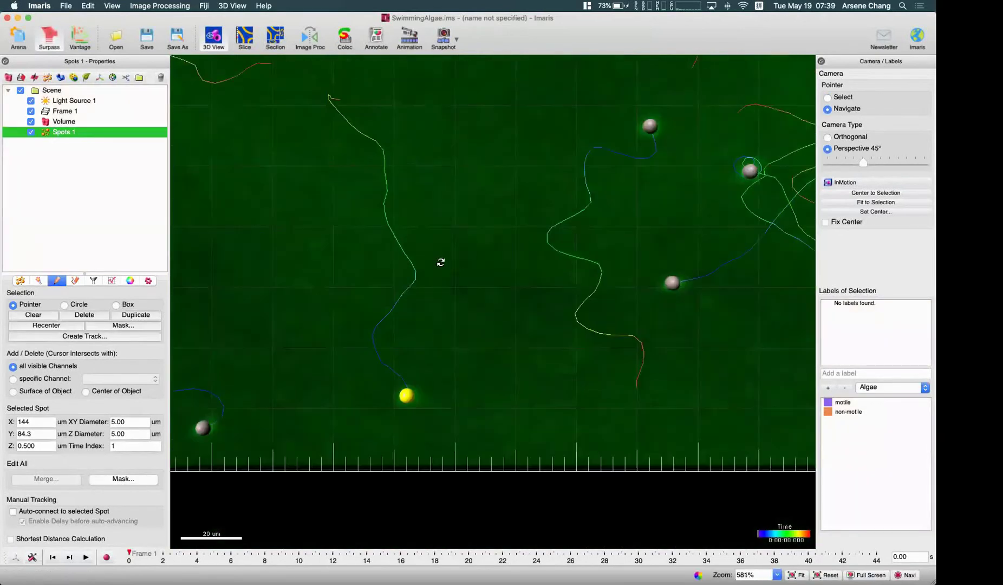
{"action": "scroll", "coordinate": [428, 325], "scroll_direction": "down", "scroll_amount": 3}
{"action": "scroll", "coordinate": [459, 324], "scroll_direction": "down", "scroll_amount": 3}
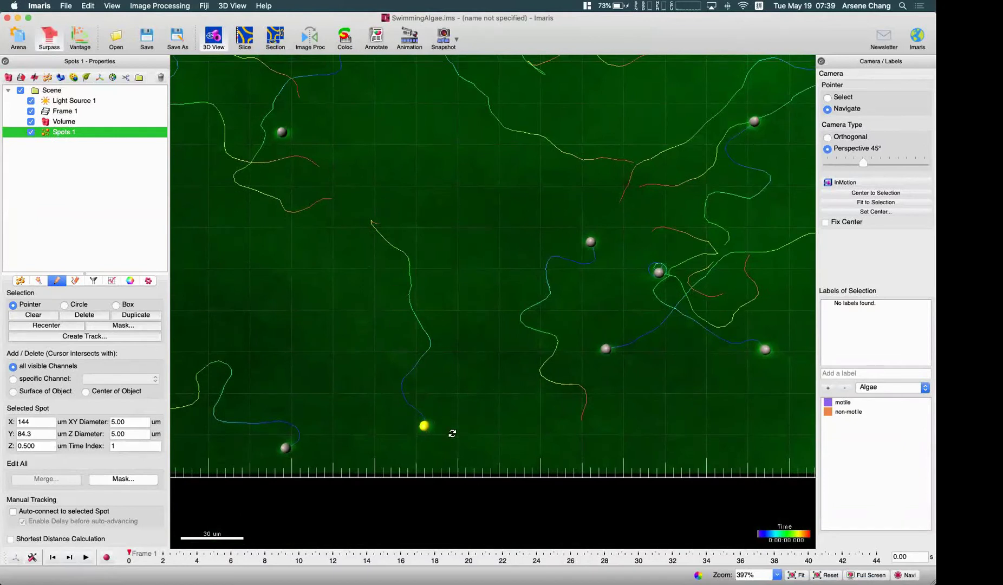
{"action": "key", "text": "Escape"}
{"action": "mouse_move", "coordinate": [162, 551]}
{"action": "left_mouse_down"}
{"action": "mouse_move", "coordinate": [574, 538]}
{"action": "mouse_move", "coordinate": [277, 538]}
{"action": "mouse_move", "coordinate": [712, 528]}
{"action": "mouse_move", "coordinate": [697, 538]}
{"action": "mouse_move", "coordinate": [130, 541]}
{"action": "left_mouse_up"}
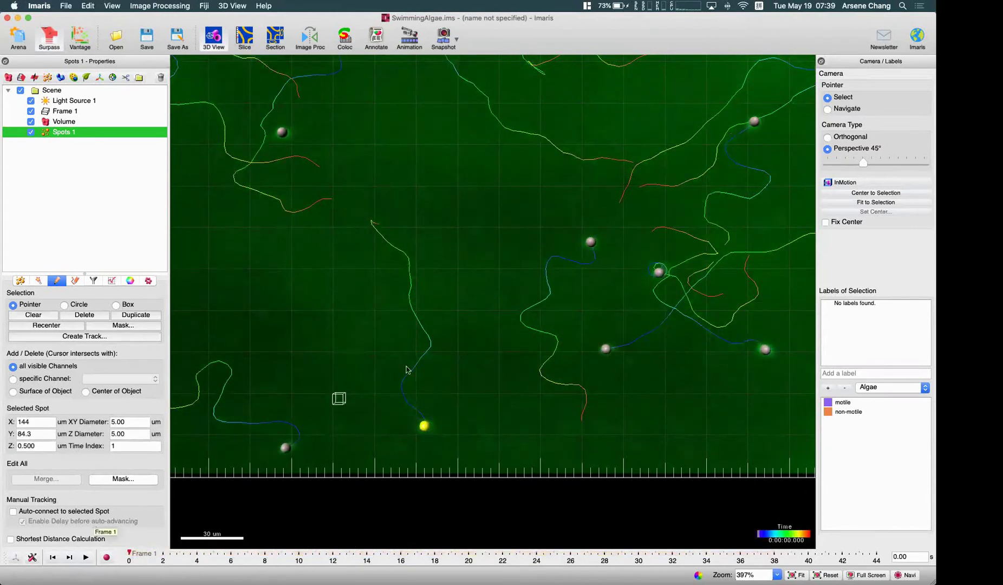
{"action": "scroll", "coordinate": [480, 354], "scroll_direction": "down", "scroll_amount": 5}
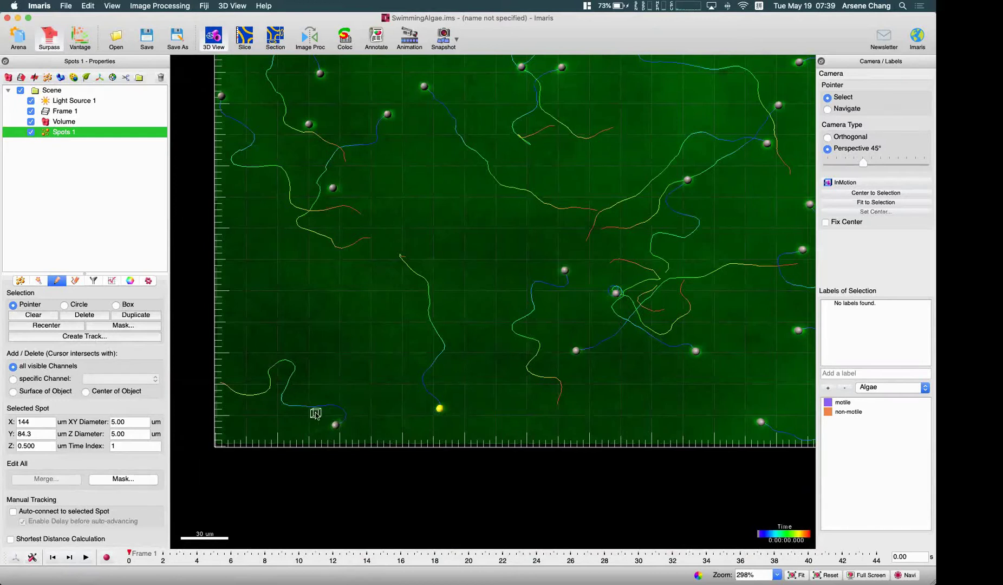
- Add the lower-left spot and two upper-left spots to the selection alongside the new track, and clear the whole selection
{"action": "left_click", "coordinate": [335, 424]}
{"action": "left_click", "coordinate": [332, 188]}
{"action": "left_click", "coordinate": [388, 114]}
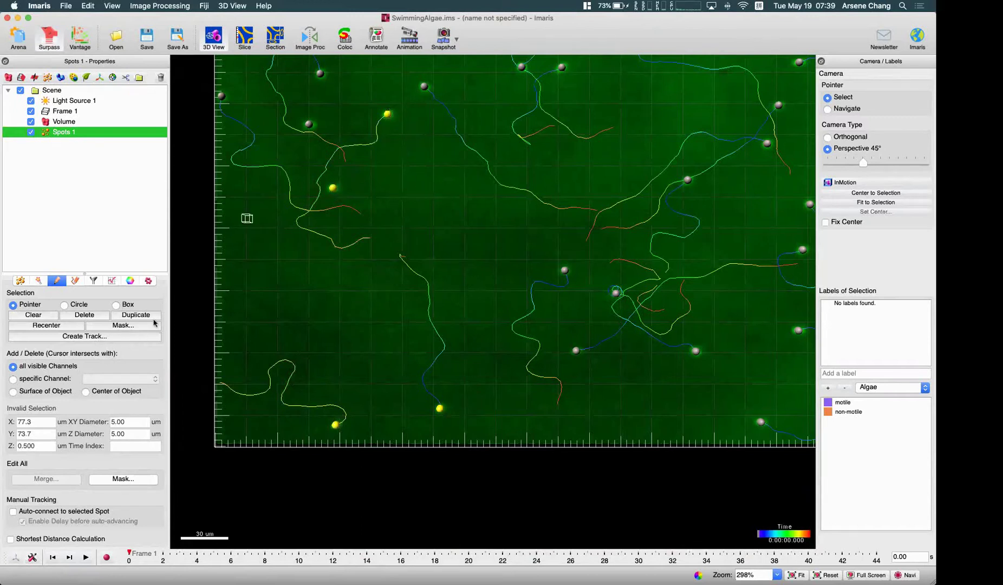
{"action": "left_click", "coordinate": [463, 384]}
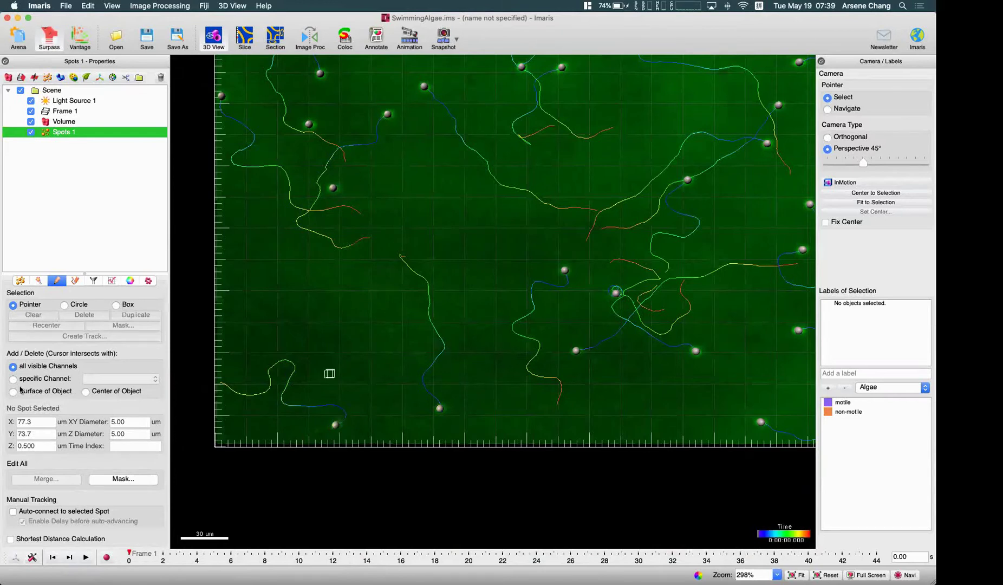
- Bring the entire image into view and select the track of the uppermost spot at the image's upper left
{"action": "key", "text": "Escape"}
{"action": "scroll", "coordinate": [487, 318], "scroll_direction": "down", "scroll_amount": 5}
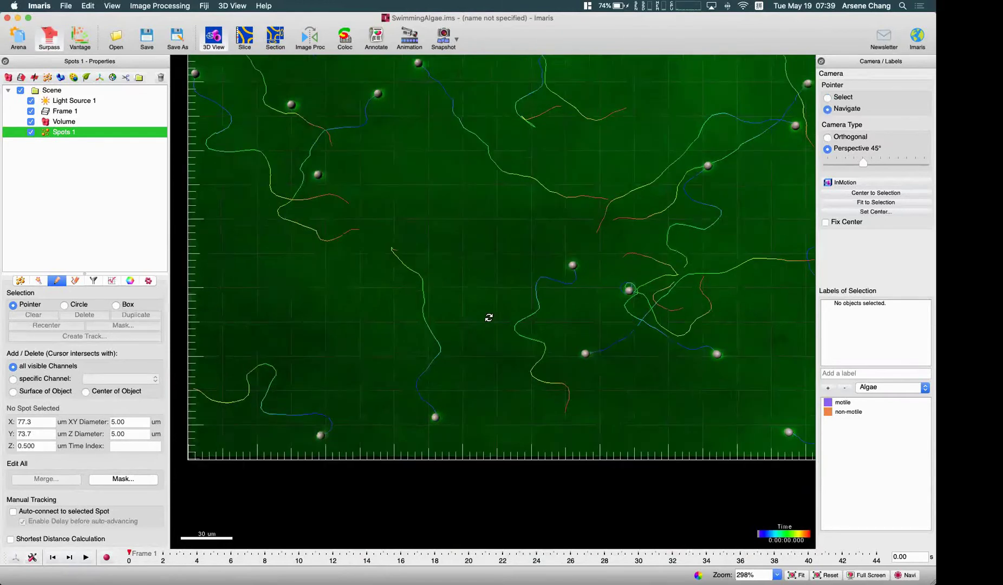
{"action": "right_click_drag", "start_coordinate": [567, 312], "coordinate": [516, 327]}
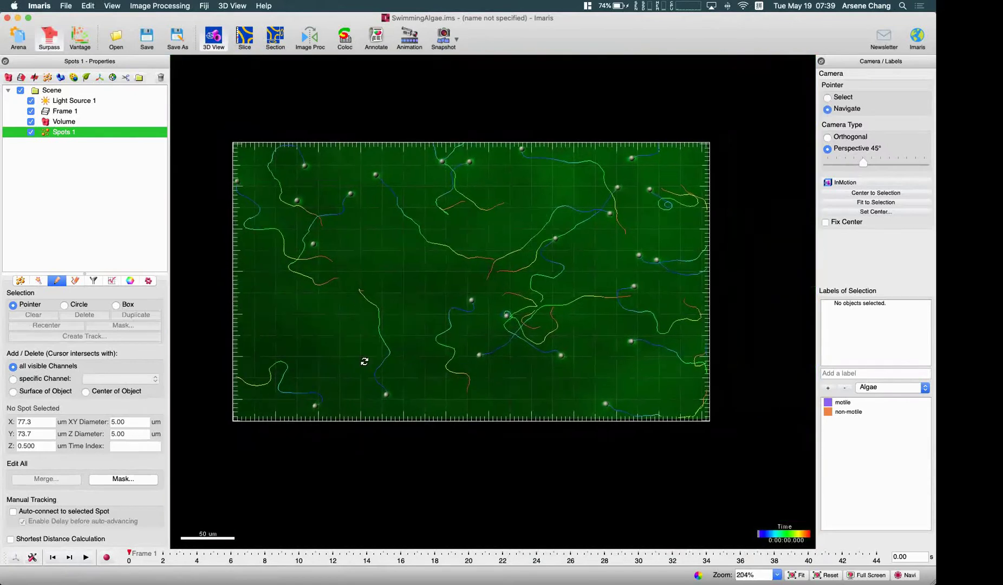
{"action": "key", "text": "Escape"}
{"action": "left_click", "coordinate": [305, 165]}
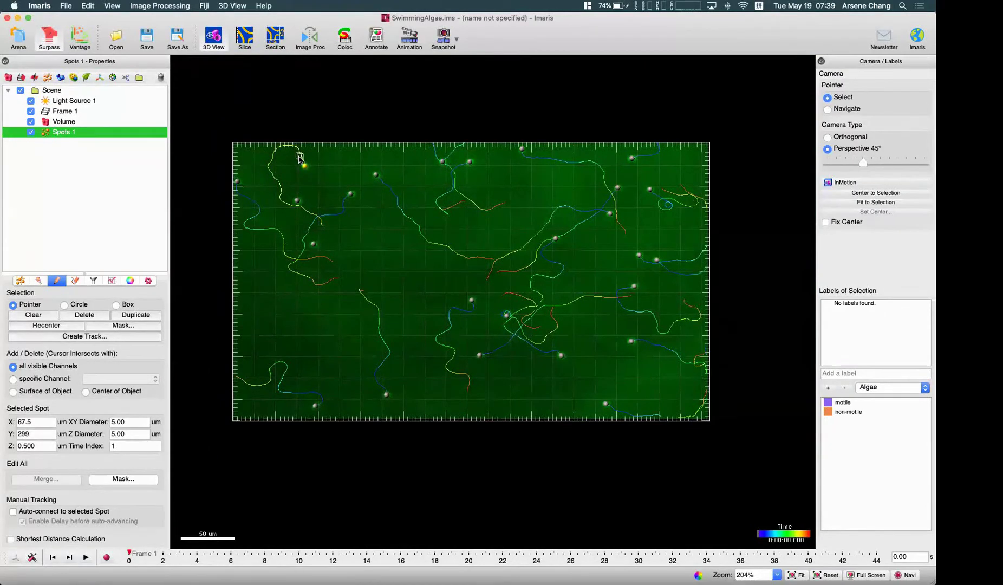
{"action": "scroll", "coordinate": [302, 163], "scroll_direction": "up", "scroll_amount": 5}
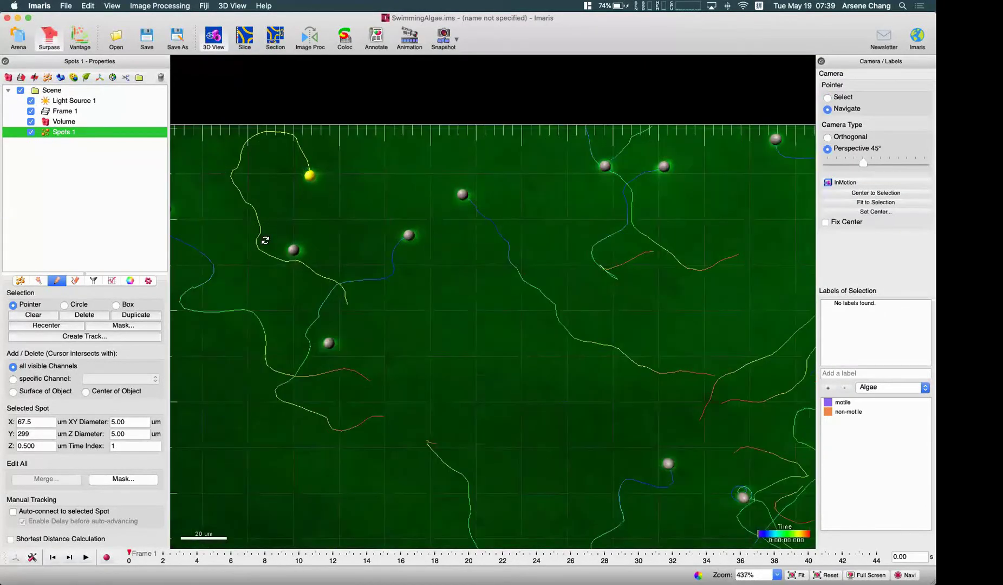
{"action": "left_click", "coordinate": [124, 337]}
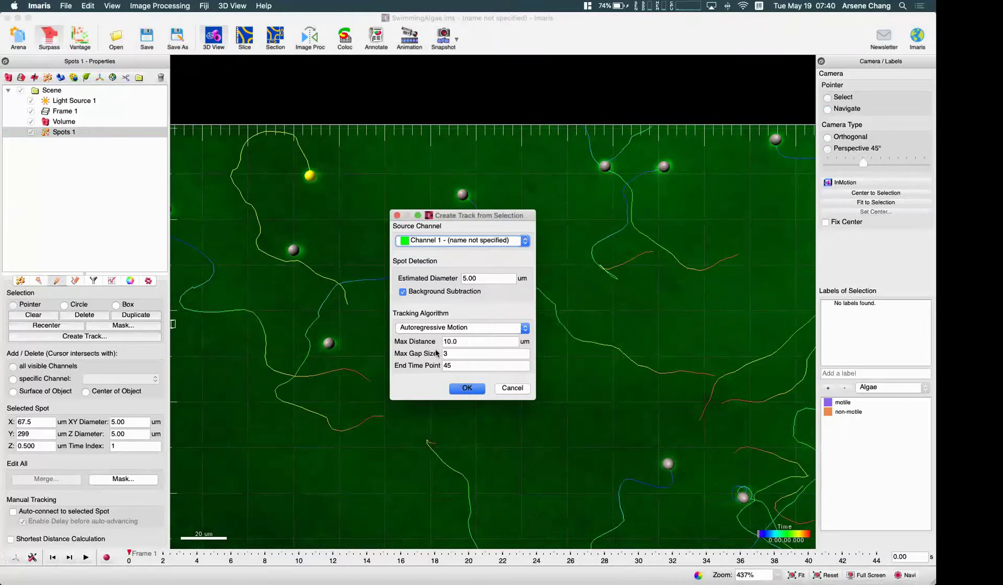
{"action": "left_click", "coordinate": [514, 389]}
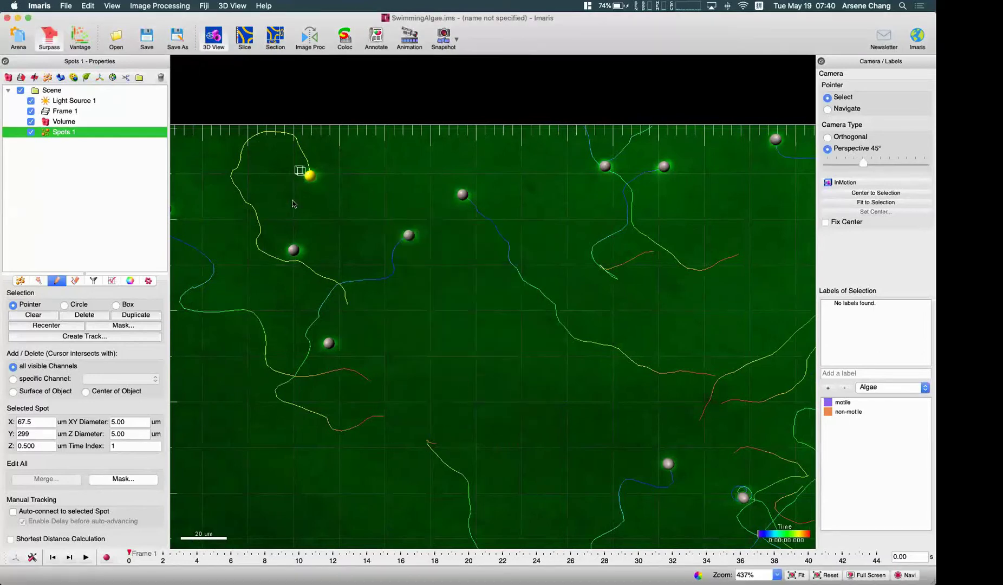
- Bring the entire image into view and try selecting individual spots at its upper left
{"action": "key", "text": "Escape"}
{"action": "scroll", "coordinate": [613, 352], "scroll_direction": "down", "scroll_amount": 5}
{"action": "right_click_drag", "start_coordinate": [613, 404], "coordinate": [451, 335]}
{"action": "key", "text": "Escape"}
{"action": "left_click", "coordinate": [409, 264]}
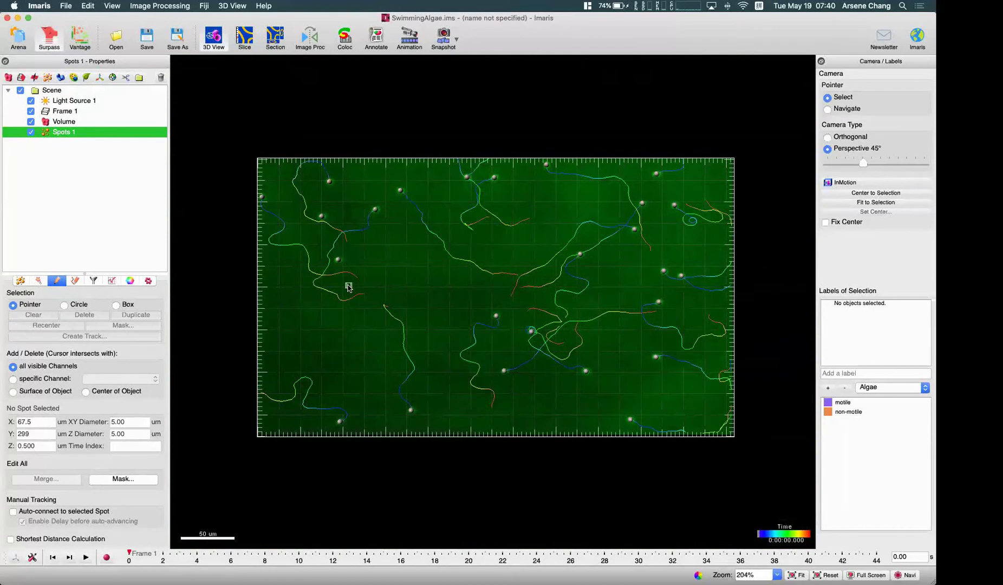
{"action": "left_click", "coordinate": [327, 184]}
{"action": "left_click", "coordinate": [402, 191]}
{"action": "left_click", "coordinate": [373, 210], "text": "shift"}
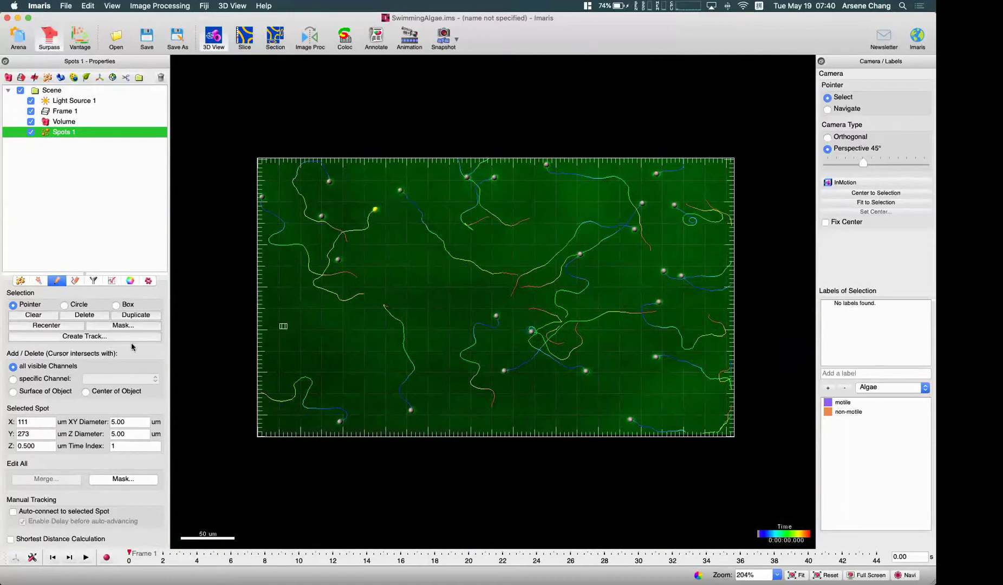
{"action": "left_click", "coordinate": [107, 338]}
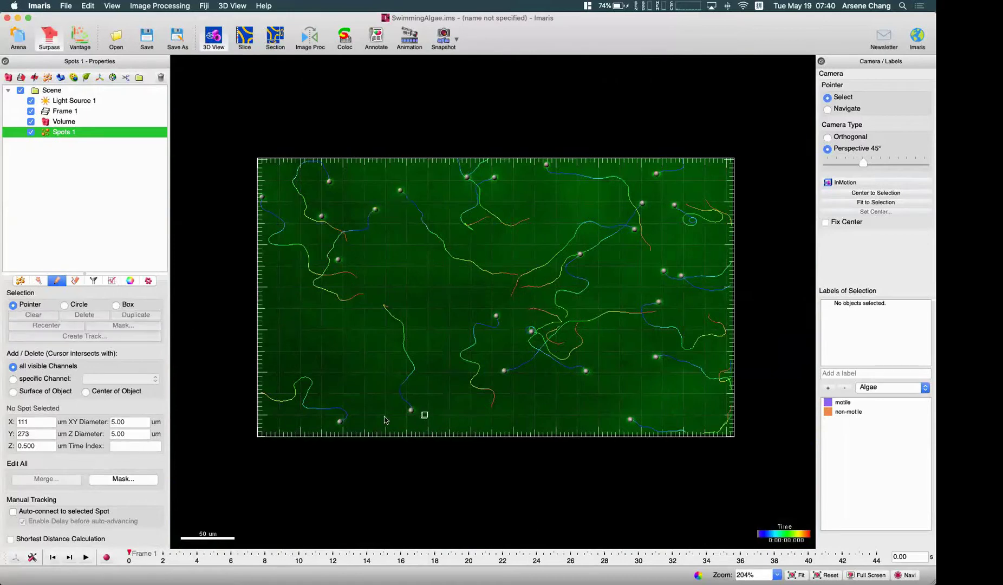
- Select the whole track belonging to the spot near the middle-left of the image's lower edge and delete it
{"action": "left_click", "coordinate": [75, 281]}
{"action": "key", "text": "Escape"}
{"action": "key", "text": "Escape"}
{"action": "left_click", "coordinate": [411, 411]}
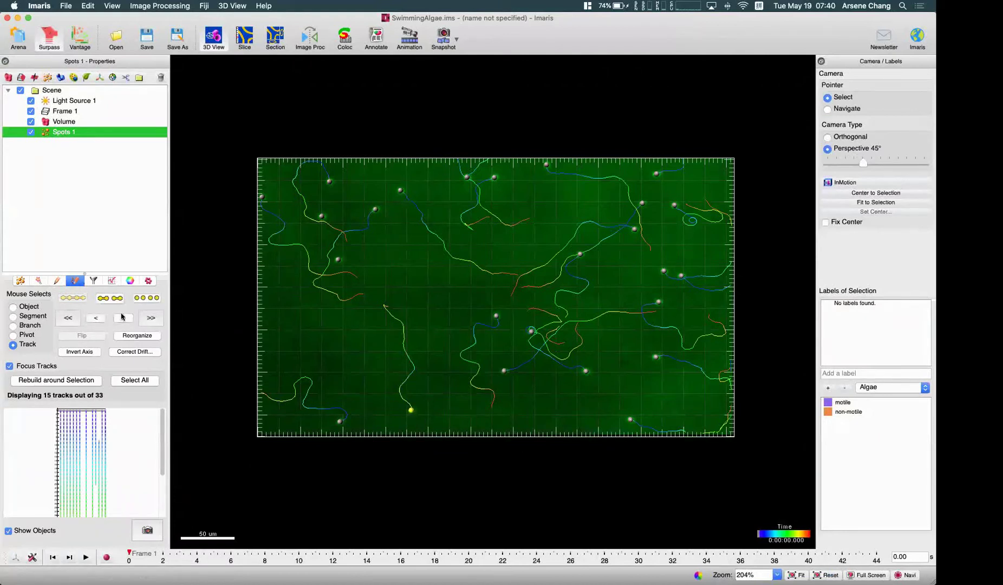
{"action": "left_click", "coordinate": [57, 281]}
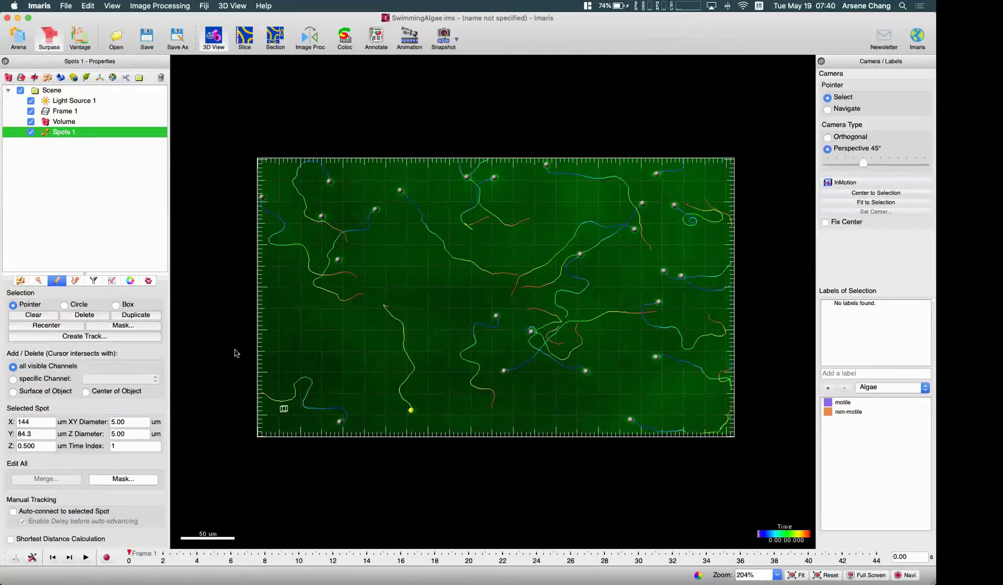
{"action": "left_click", "coordinate": [84, 314]}
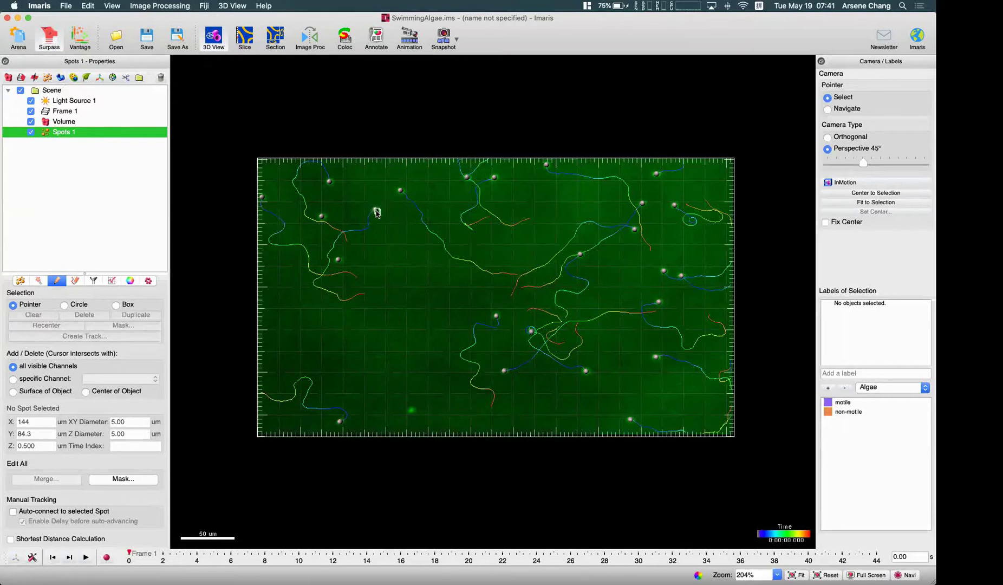
- Focus on the alga whose track was deleted, in frame 1, and enable auto-connect to the selected spot for manual tracking
{"action": "key", "text": "Escape"}
{"action": "scroll", "coordinate": [375, 211], "scroll_direction": "up", "scroll_amount": 5}
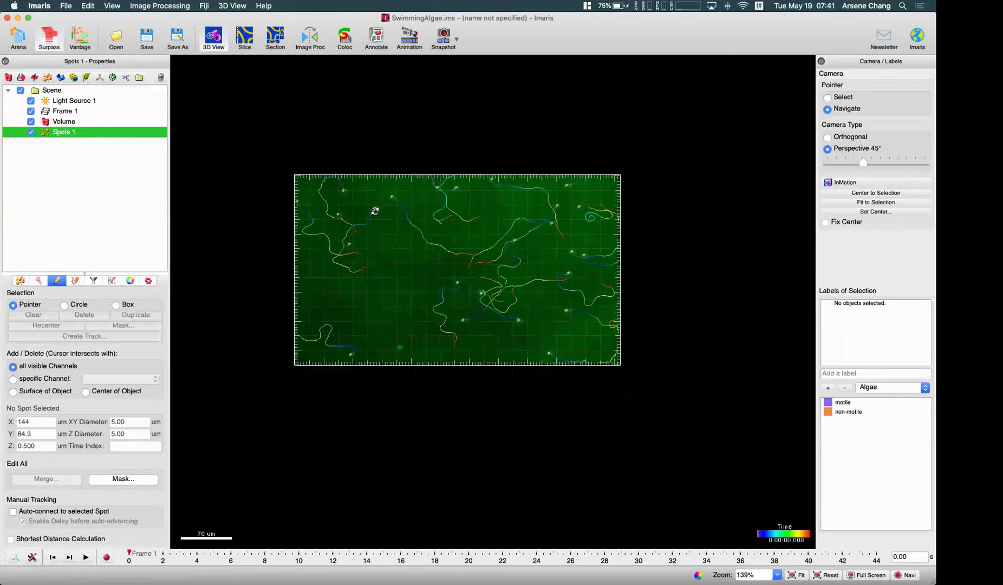
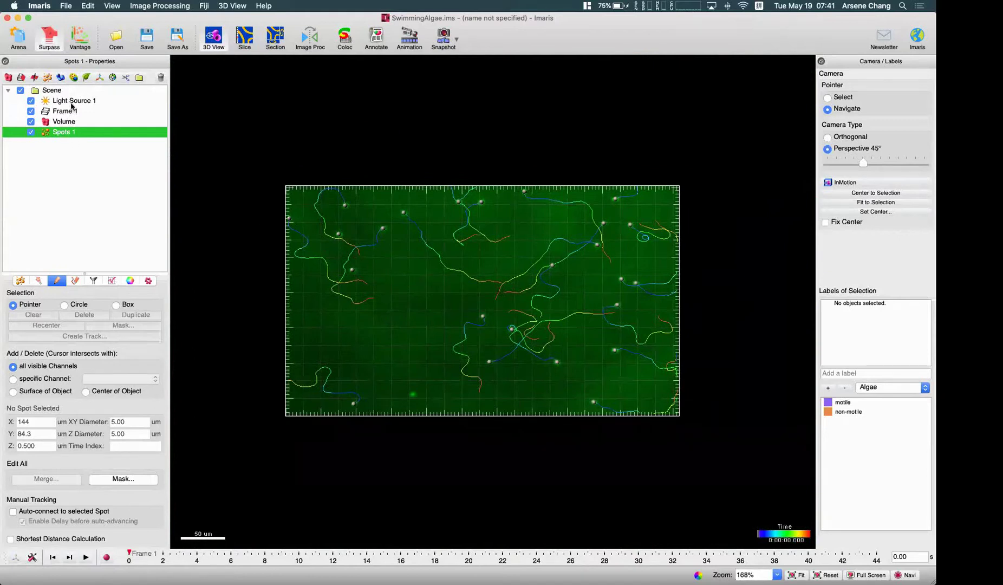
{"action": "key", "text": "Escape"}
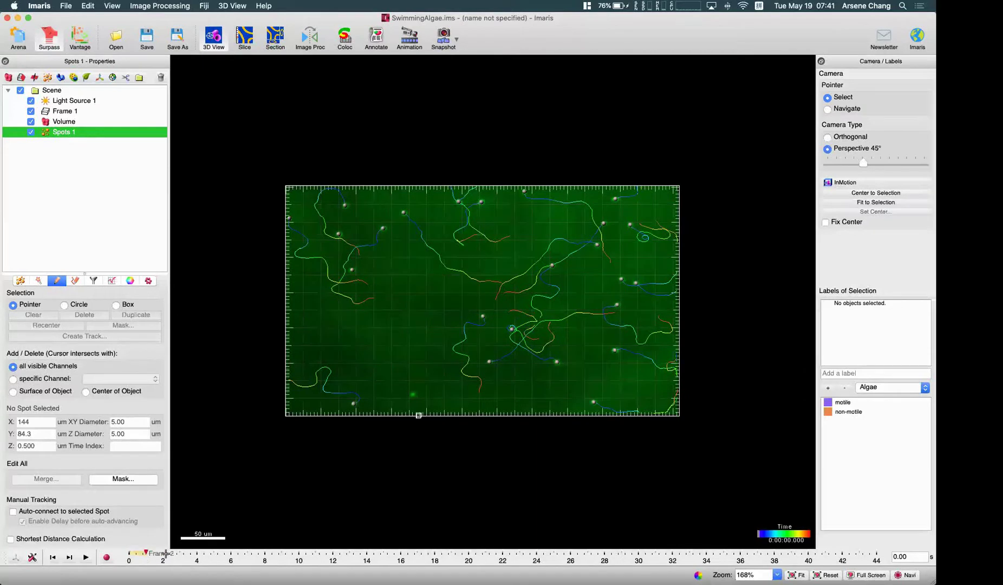
{"action": "key", "text": "Escape"}
{"action": "scroll", "coordinate": [417, 399], "scroll_direction": "up", "scroll_amount": 5}
{"action": "scroll", "coordinate": [417, 399], "scroll_direction": "up", "scroll_amount": 5}
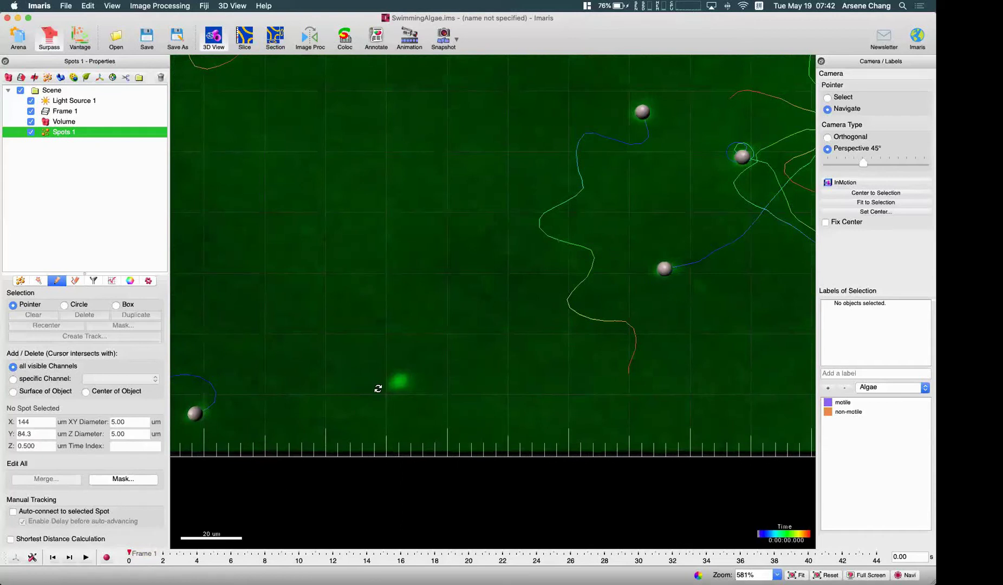
{"action": "left_click", "coordinate": [12, 512]}
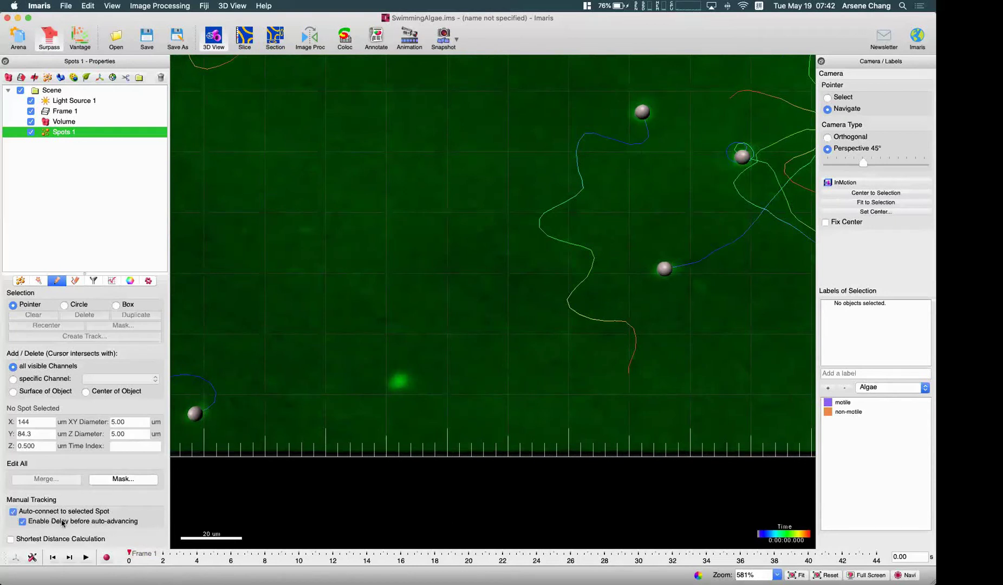
{"action": "key", "text": "Escape"}
- Track the alga manually by adding one auto-connected spot on it in each of frames 1 to 17
{"action": "left_click", "coordinate": [398, 383], "text": "shift"}
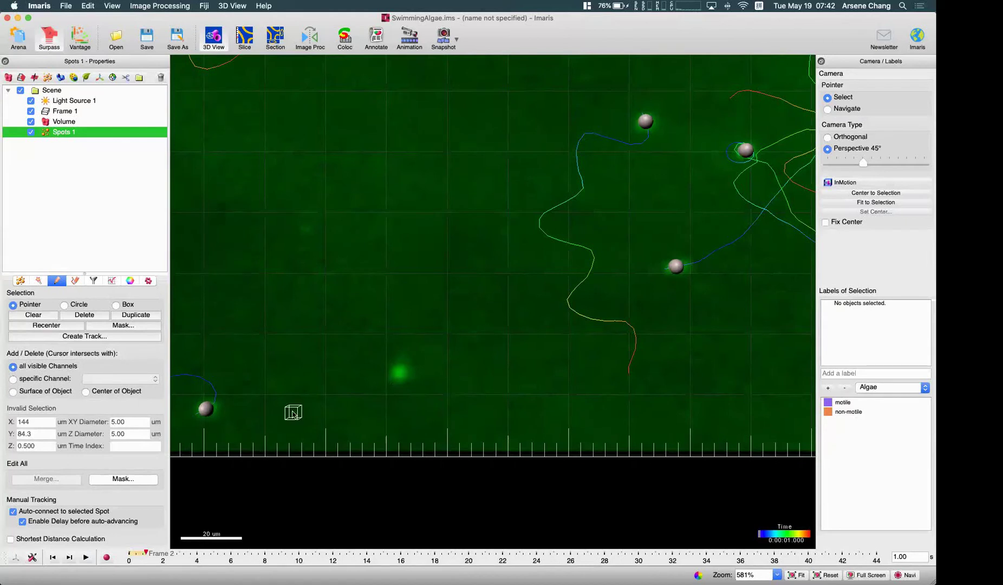
{"action": "left_click", "coordinate": [398, 373], "text": "shift"}
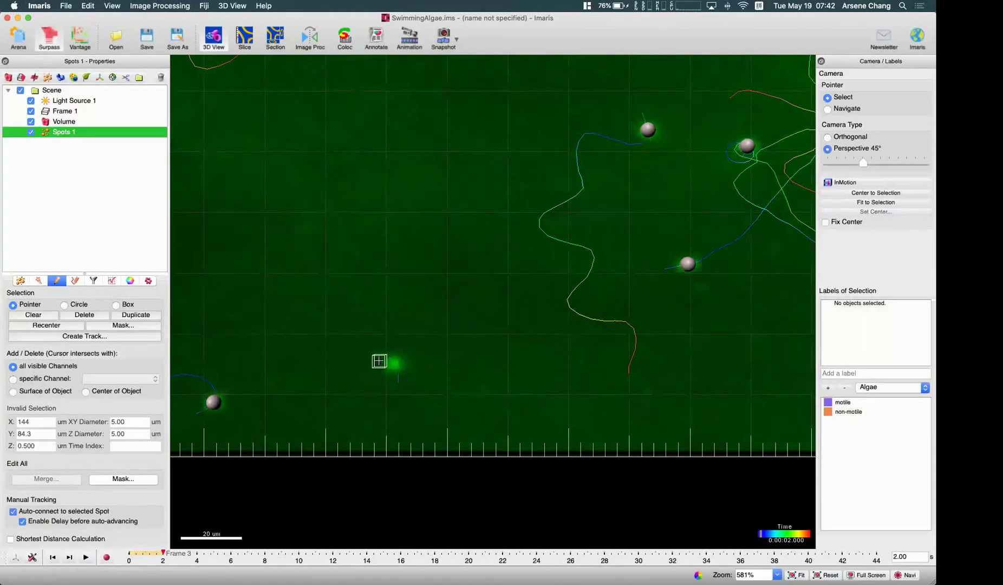
{"action": "left_click", "coordinate": [391, 361], "text": "shift"}
{"action": "left_click", "coordinate": [385, 358], "text": "shift"}
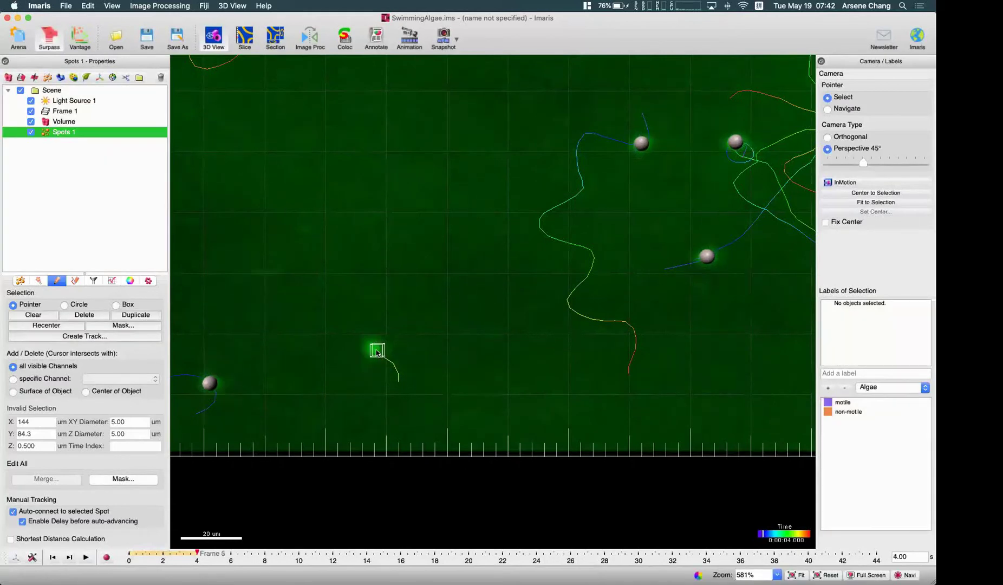
{"action": "left_click", "coordinate": [371, 347], "text": "shift"}
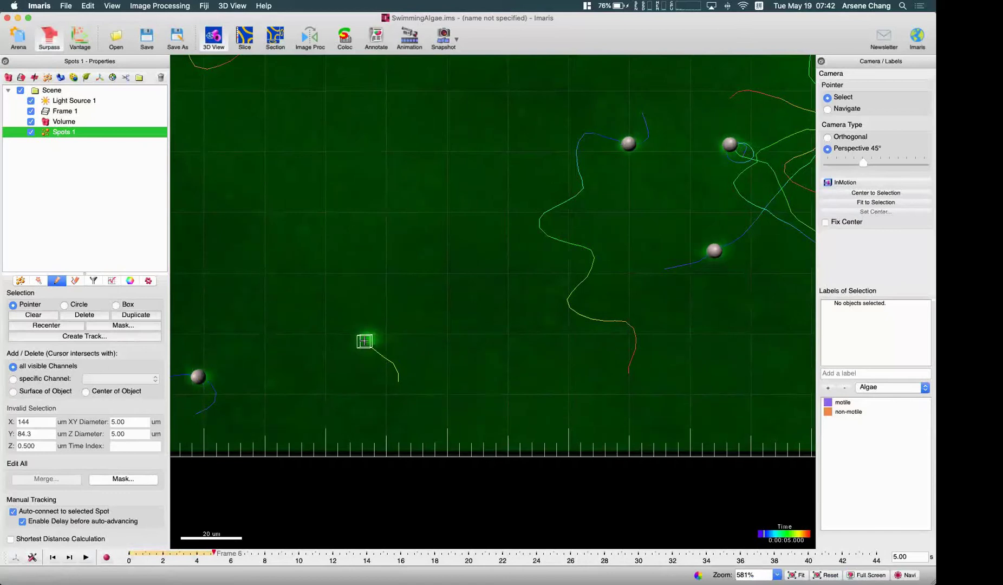
{"action": "left_click", "coordinate": [366, 340], "text": "shift"}
{"action": "left_click", "coordinate": [364, 330], "text": "shift"}
{"action": "left_click", "coordinate": [362, 323], "text": "shift"}
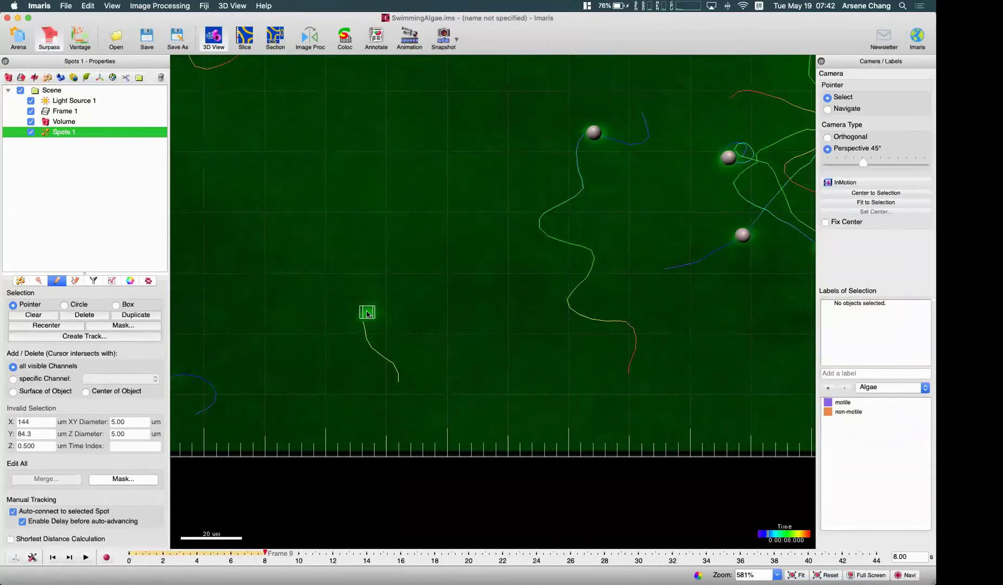
{"action": "left_click", "coordinate": [376, 307], "text": "shift"}
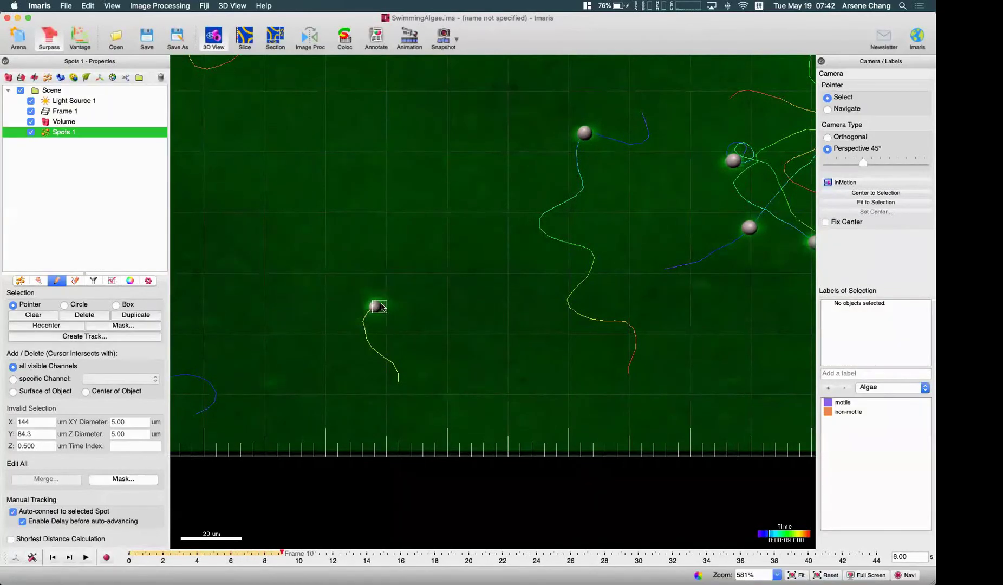
{"action": "left_click", "coordinate": [381, 302], "text": "shift"}
{"action": "left_click", "coordinate": [380, 293], "text": "shift"}
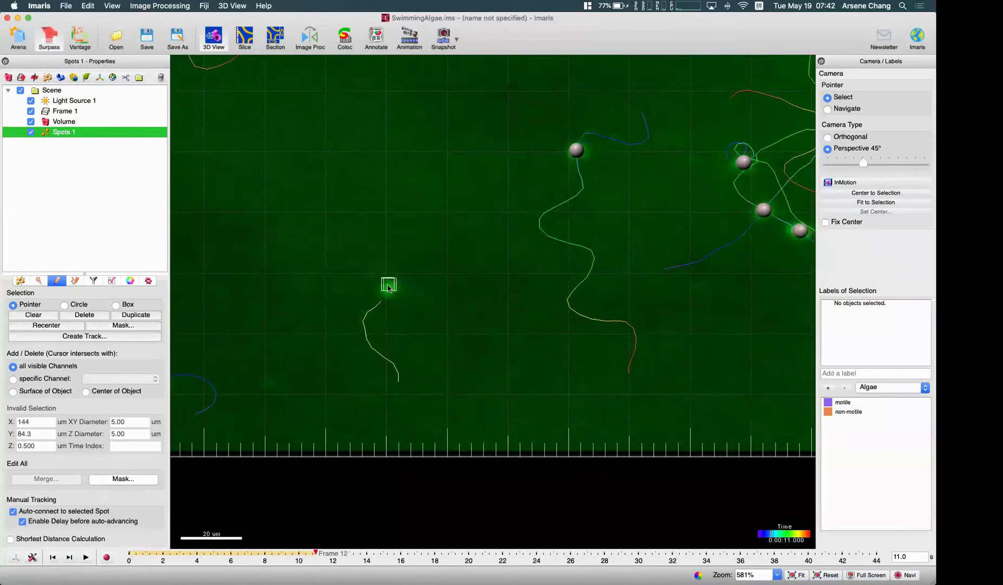
{"action": "left_click", "coordinate": [388, 287], "text": "shift"}
{"action": "left_click", "coordinate": [393, 276], "text": "shift"}
{"action": "left_click", "coordinate": [403, 272], "text": "shift"}
{"action": "left_click", "coordinate": [412, 264], "text": "shift"}
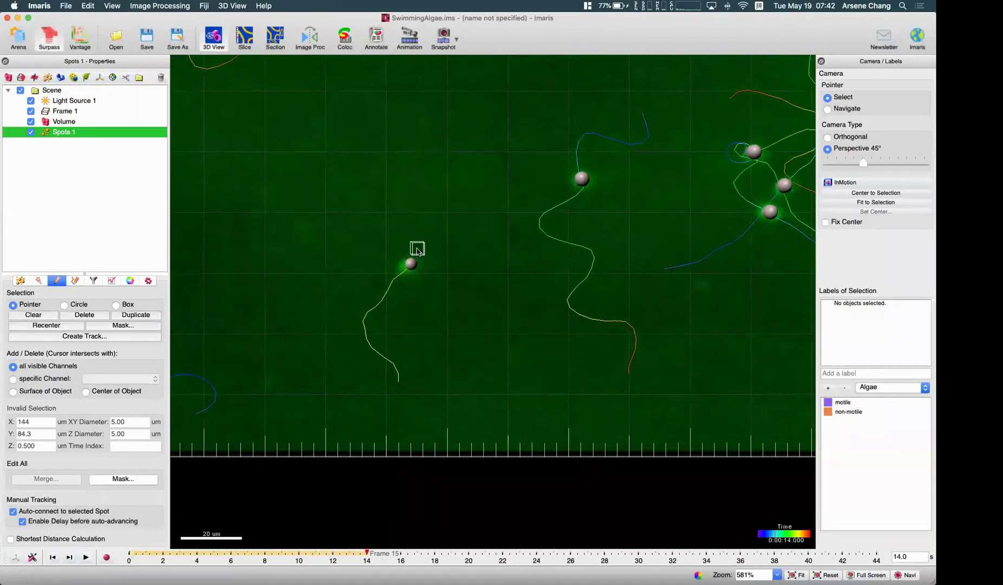
{"action": "left_click", "coordinate": [405, 255], "text": "shift"}
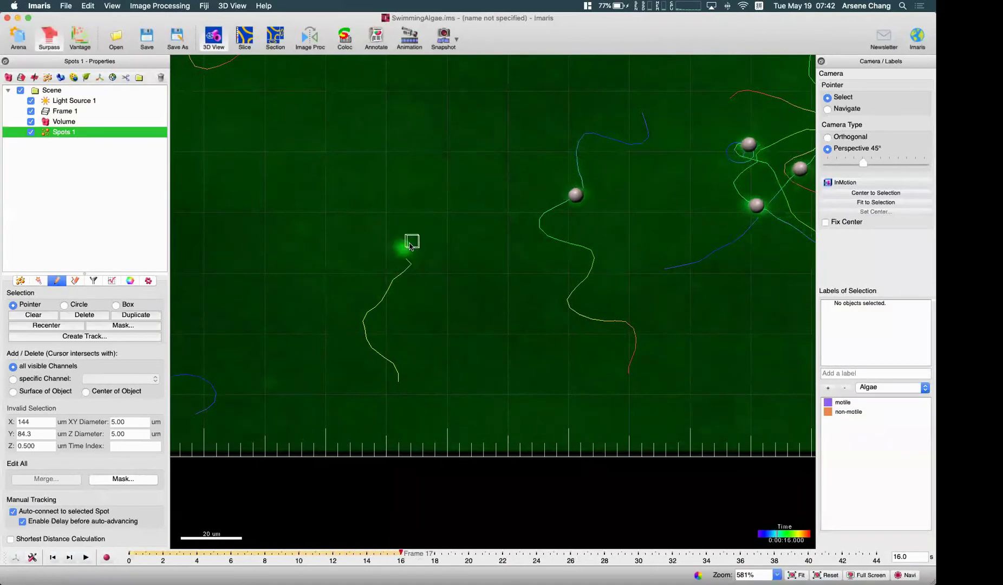
{"action": "left_click", "coordinate": [403, 245], "text": "shift"}
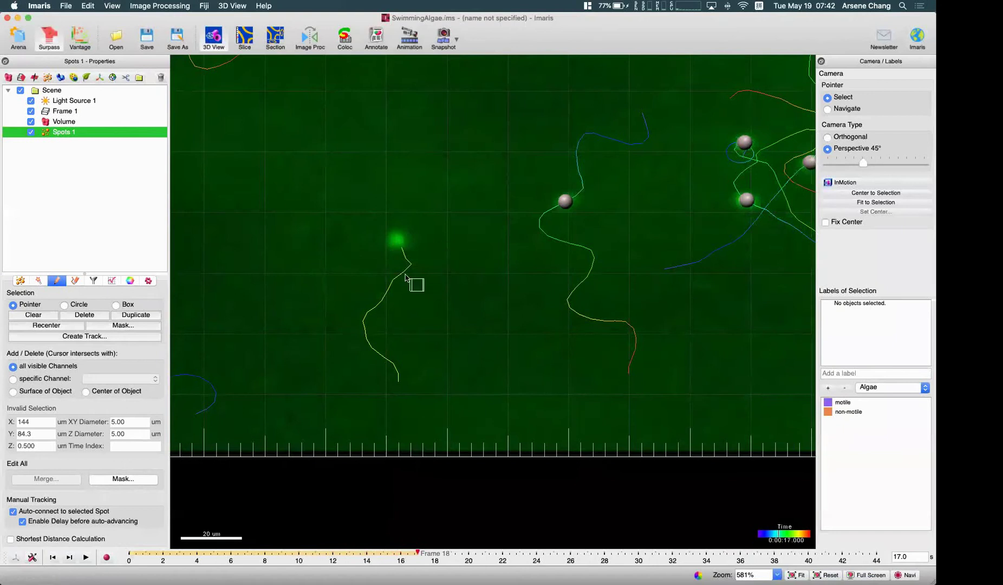
- Go back to frame 17 of the time-lapse and disable auto-connect to the selected spot
{"action": "left_click", "coordinate": [68, 558]}
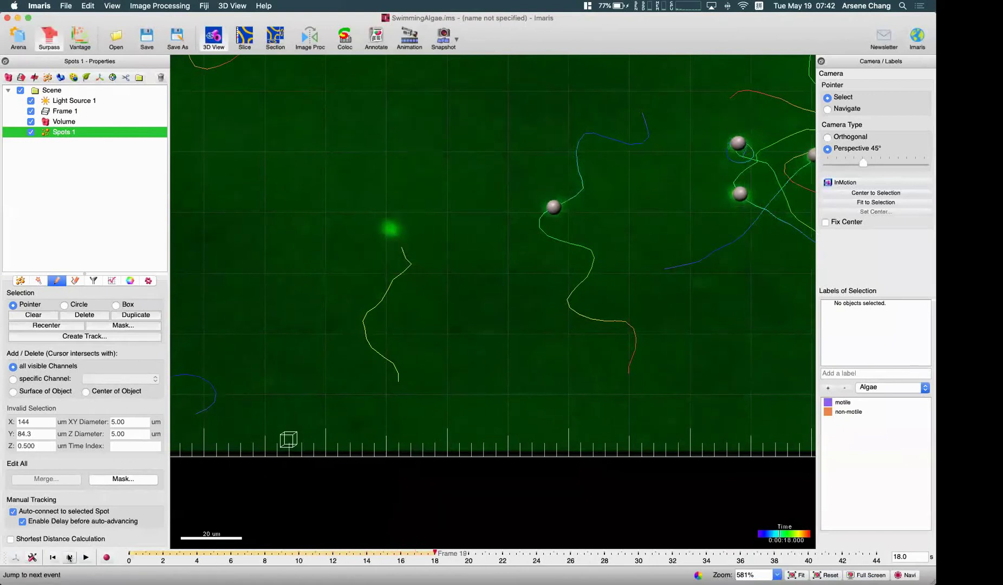
{"action": "left_click", "coordinate": [52, 557]}
{"action": "left_click", "coordinate": [52, 557]}
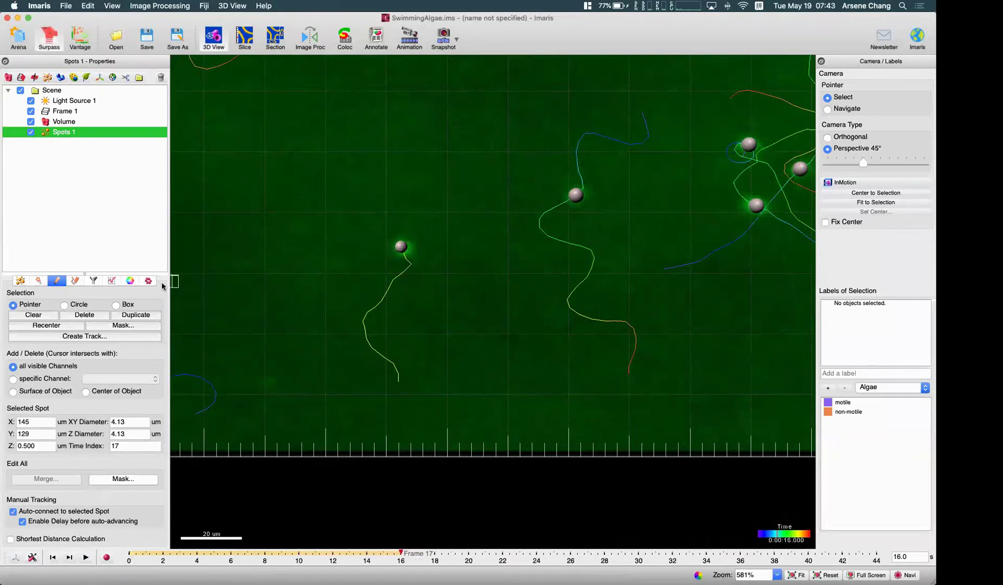
{"action": "left_click", "coordinate": [13, 512]}
- Make the selection act on single objects instead of tracks and delete only the alga's spot in frame 17
{"action": "left_click", "coordinate": [401, 247]}
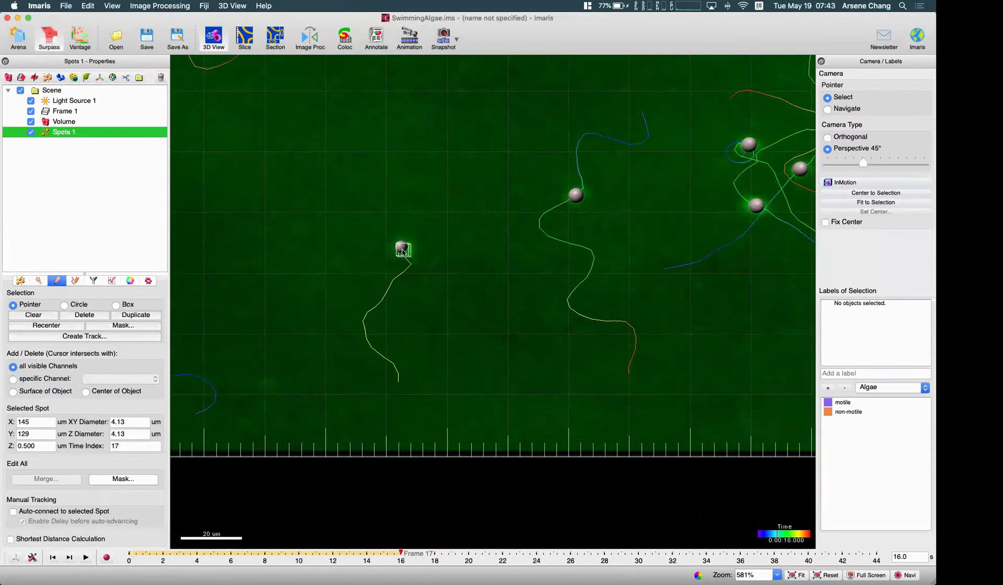
{"action": "left_click", "coordinate": [75, 281]}
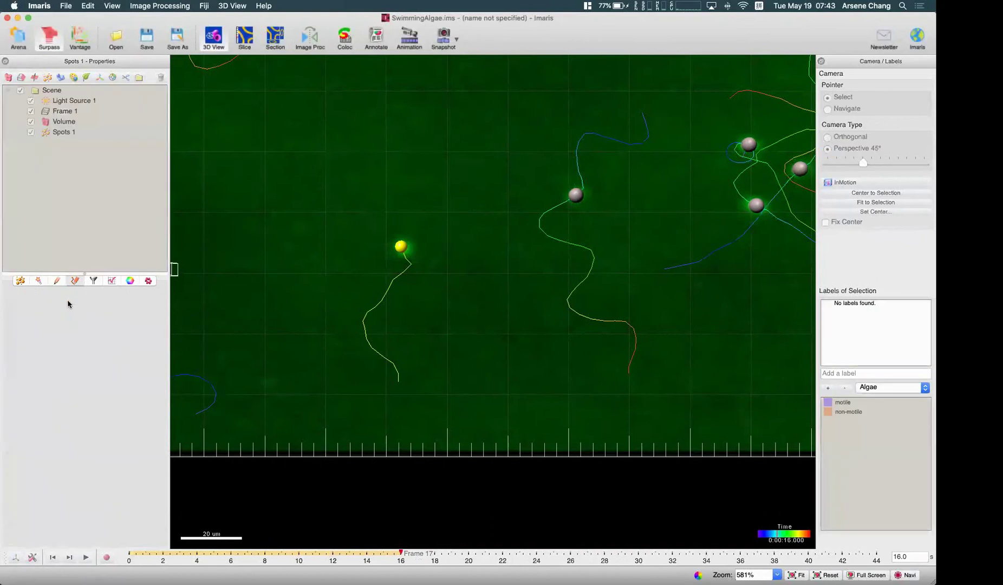
{"action": "left_click", "coordinate": [13, 307]}
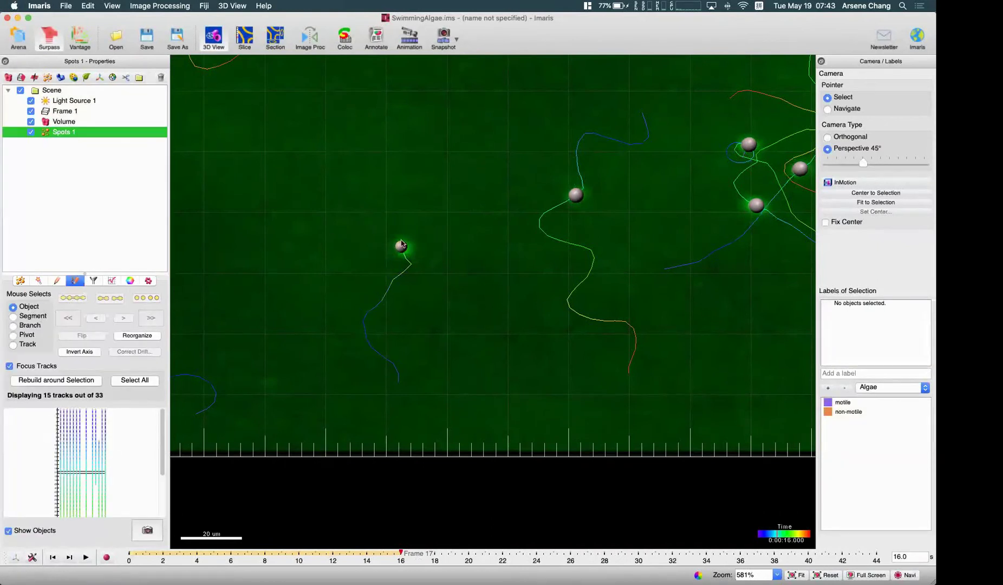
{"action": "left_click", "coordinate": [56, 281]}
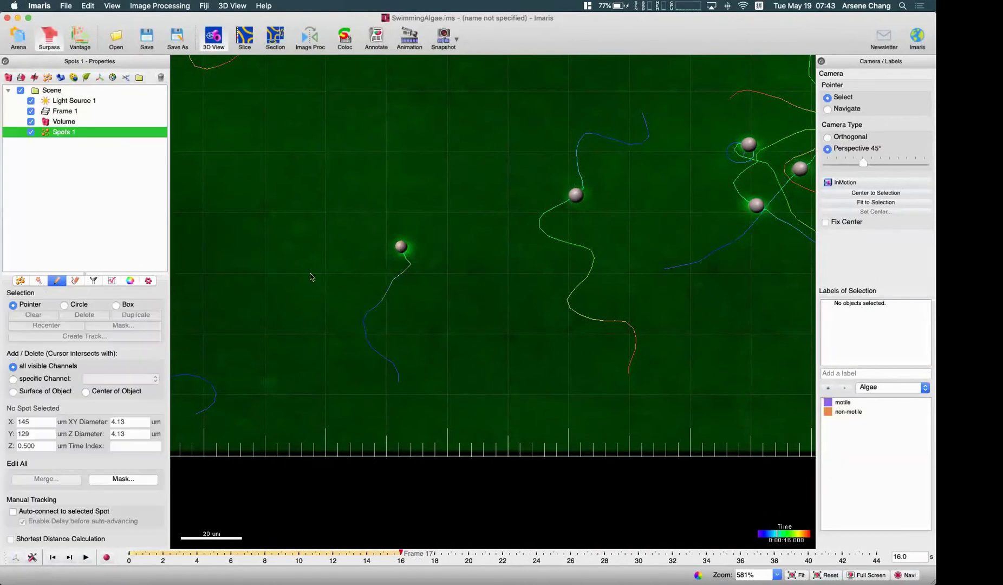
{"action": "left_click", "coordinate": [400, 247]}
{"action": "left_click", "coordinate": [82, 315]}
- Re-enable auto-connect to the selected spot and add new spots on the alga in frames 17 and 18
{"action": "left_click", "coordinate": [34, 513]}
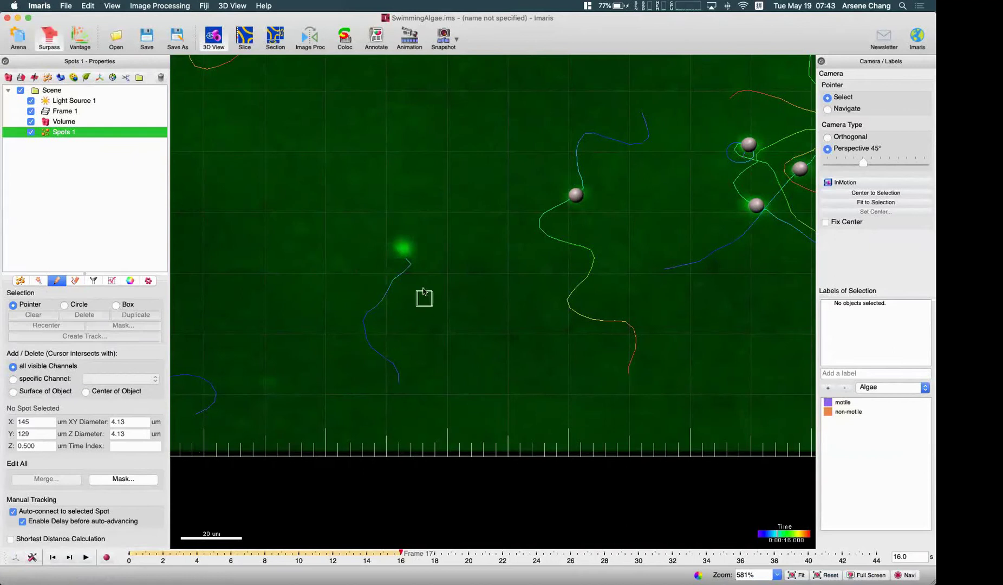
{"action": "left_click", "coordinate": [400, 248], "text": "shift"}
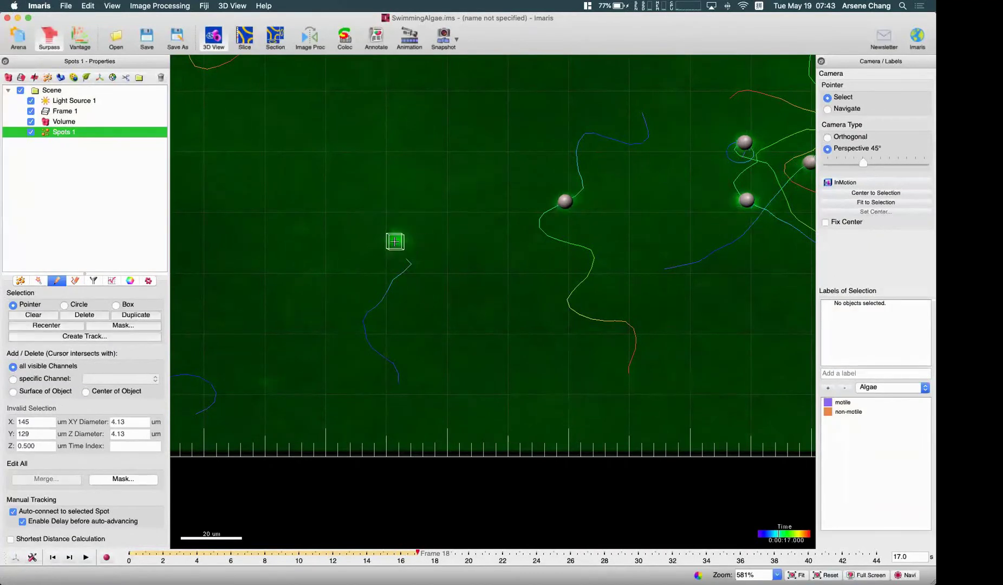
{"action": "left_click", "coordinate": [394, 240], "text": "shift"}
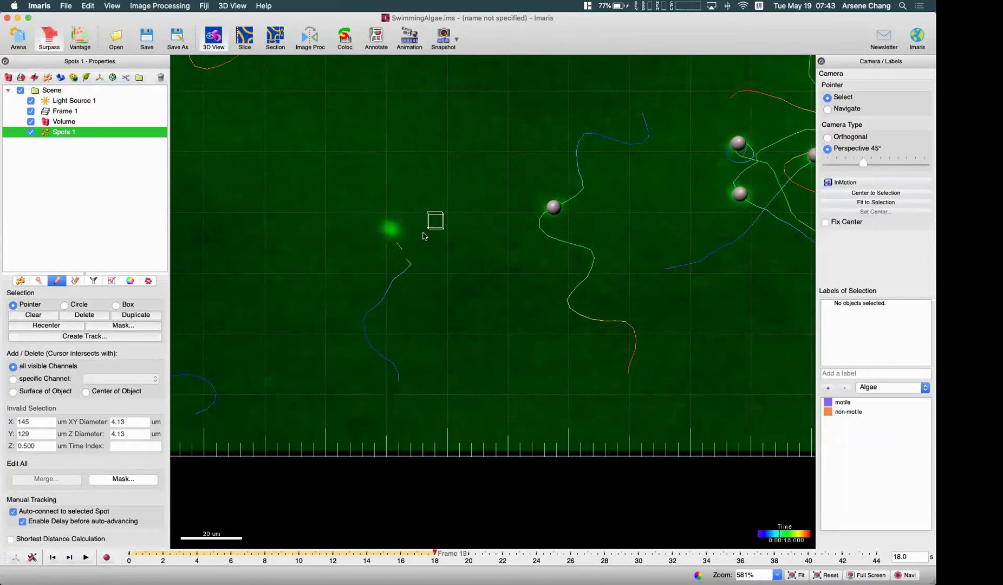
- Shift the view around the manually tracked alga and switch to the Time-lapse Analysis - Basic Tracking presentation in PowerPoint
{"action": "key", "text": "Escape"}
{"action": "left_click_drag", "start_coordinate": [415, 278], "coordinate": [287, 269]}
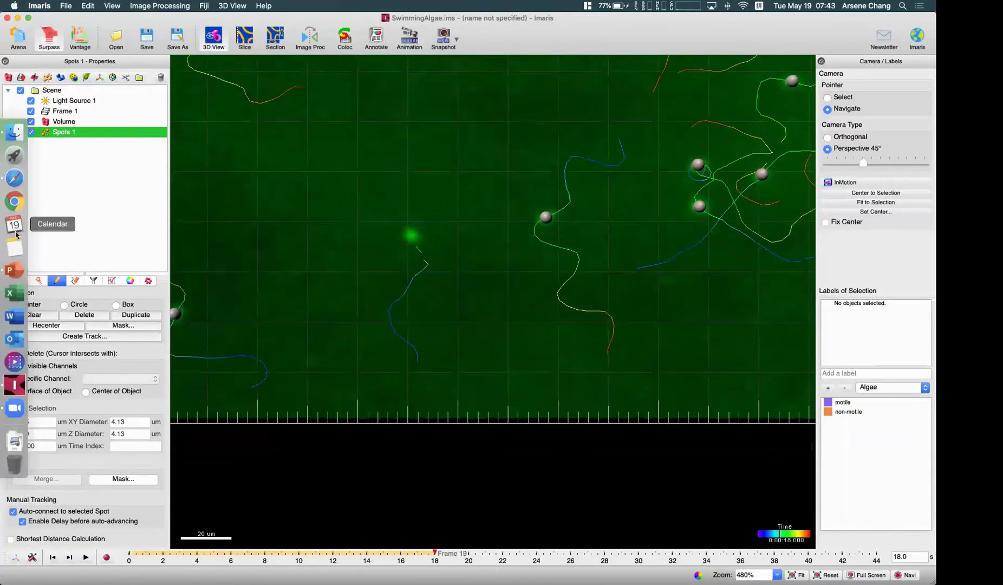
{"action": "left_click", "coordinate": [13, 269]}
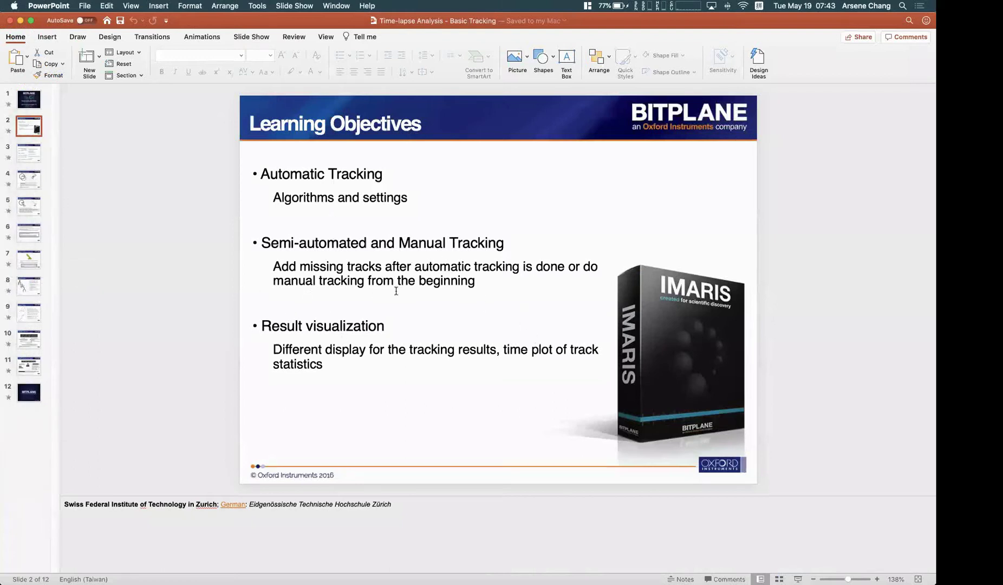
- Return to Imaris and add auto-connected spots on the alga in frames 19, 20 and 21
{"action": "mouse_move", "coordinate": [6, 359]}
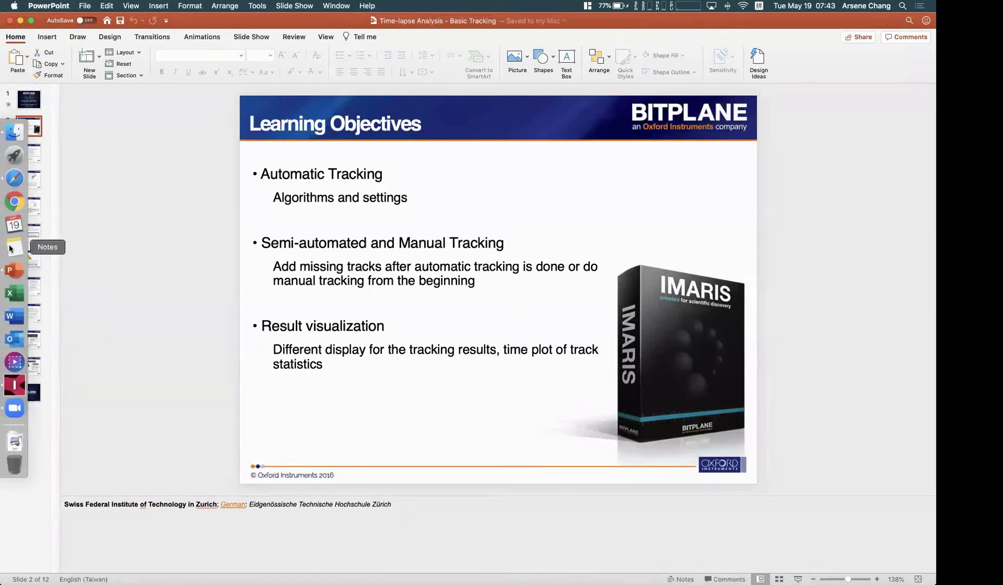
{"action": "left_click", "coordinate": [13, 391]}
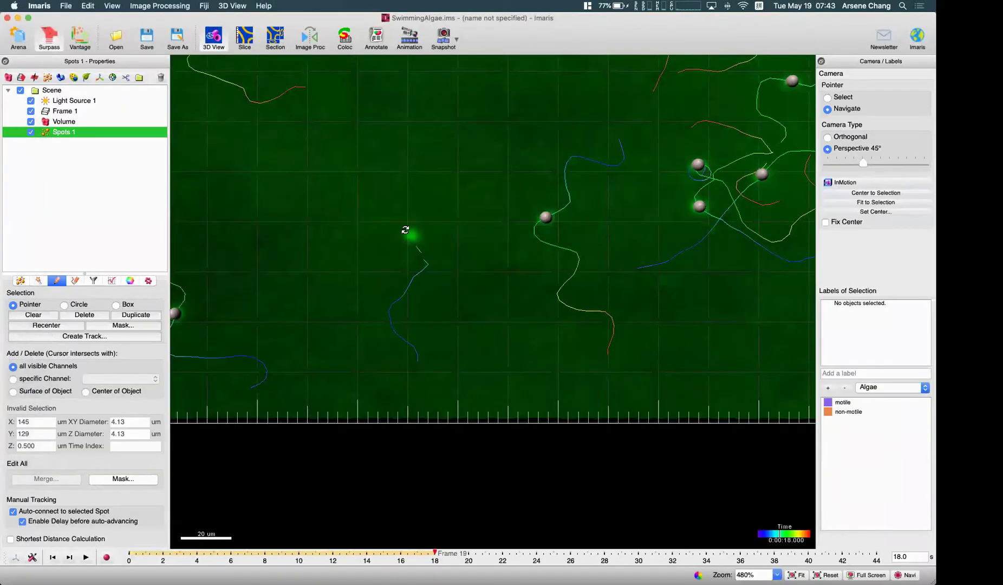
{"action": "scroll", "coordinate": [507, 259], "scroll_direction": "down", "scroll_amount": 5}
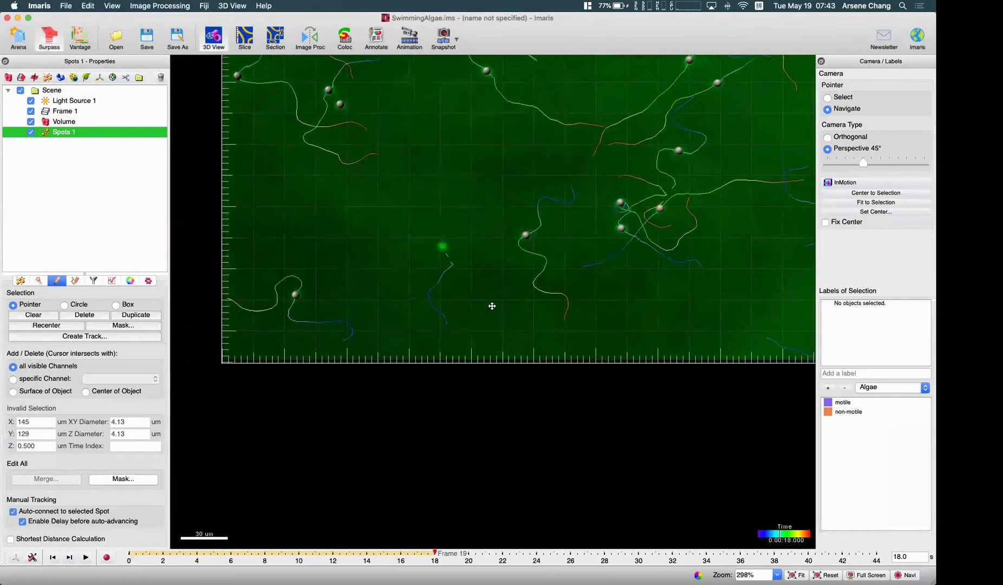
{"action": "right_click_drag", "start_coordinate": [413, 347], "coordinate": [353, 361]}
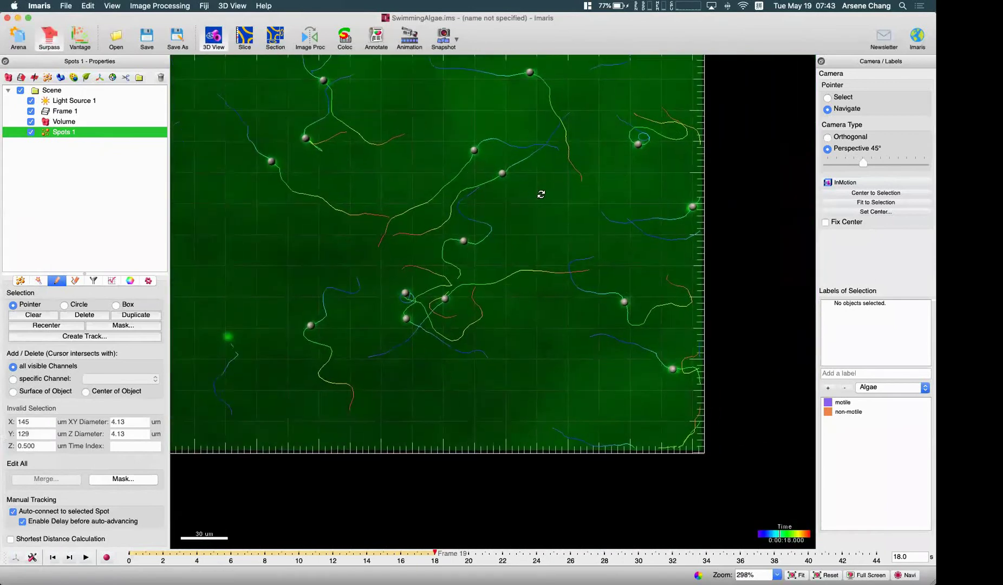
{"action": "scroll", "coordinate": [459, 260], "scroll_direction": "down", "scroll_amount": 5}
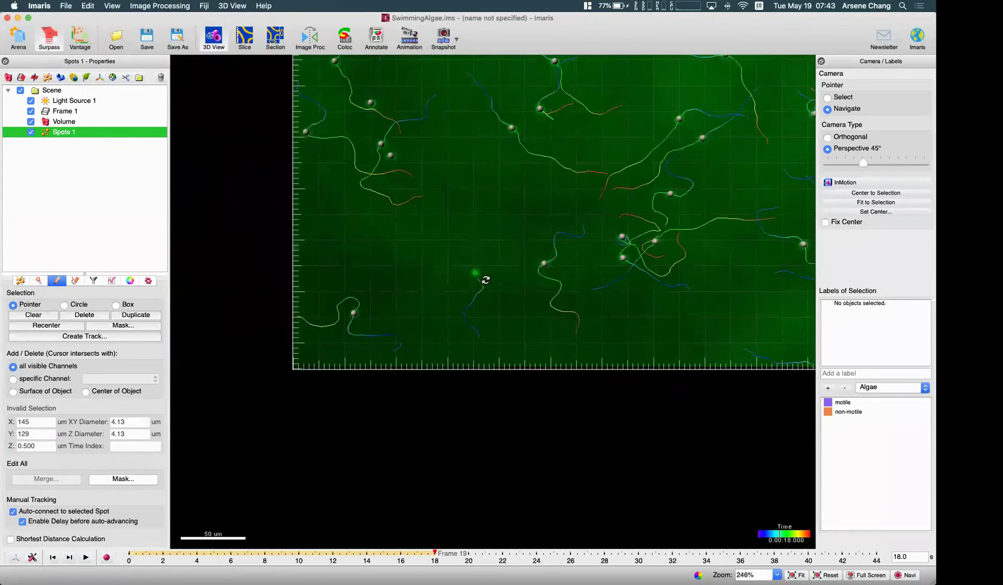
{"action": "scroll", "coordinate": [486, 280], "scroll_direction": "up", "scroll_amount": 10}
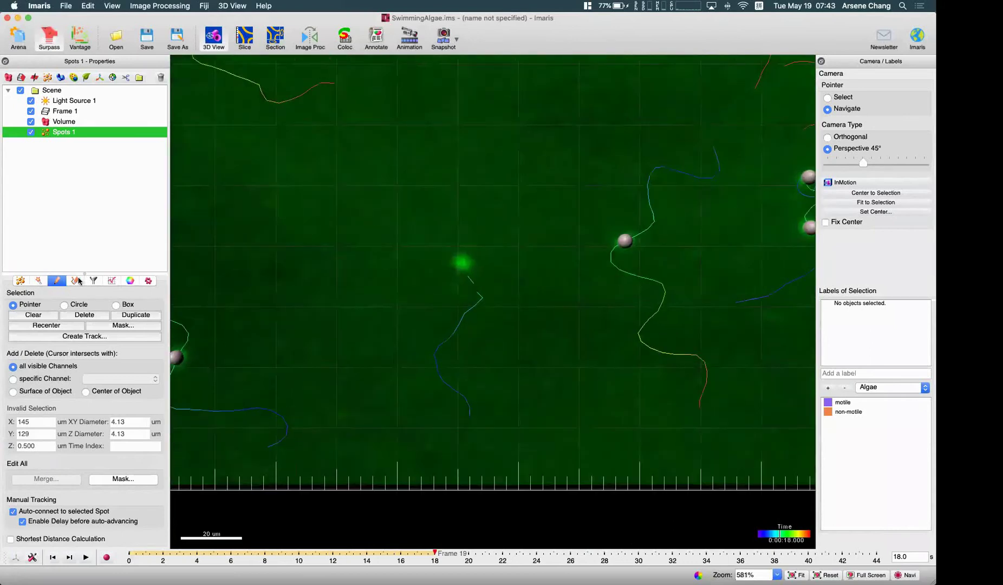
{"action": "key", "text": "Escape"}
{"action": "left_click", "coordinate": [465, 269], "text": "shift"}
{"action": "left_click", "coordinate": [456, 252], "text": "shift"}
{"action": "left_click", "coordinate": [450, 241], "text": "shift"}
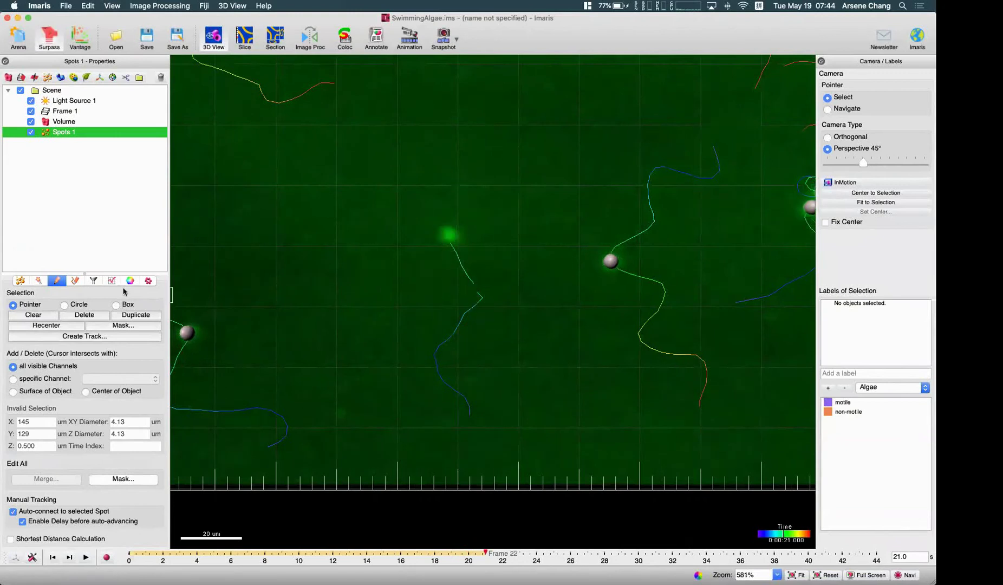
- Make the selection act on whole tracks and review the detailed Speed statistics for the alga's two track fragments
{"action": "left_click", "coordinate": [75, 280]}
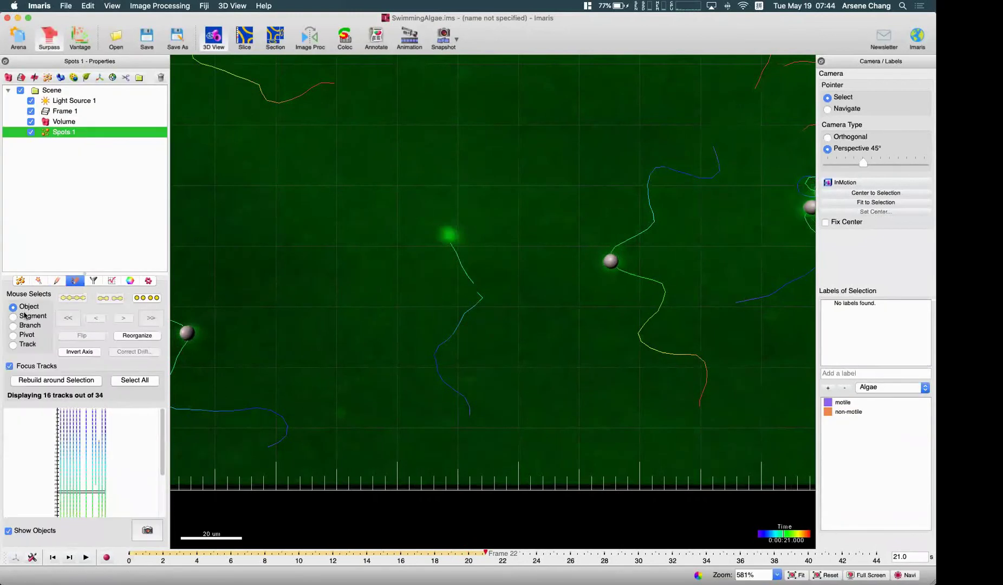
{"action": "left_click", "coordinate": [25, 349]}
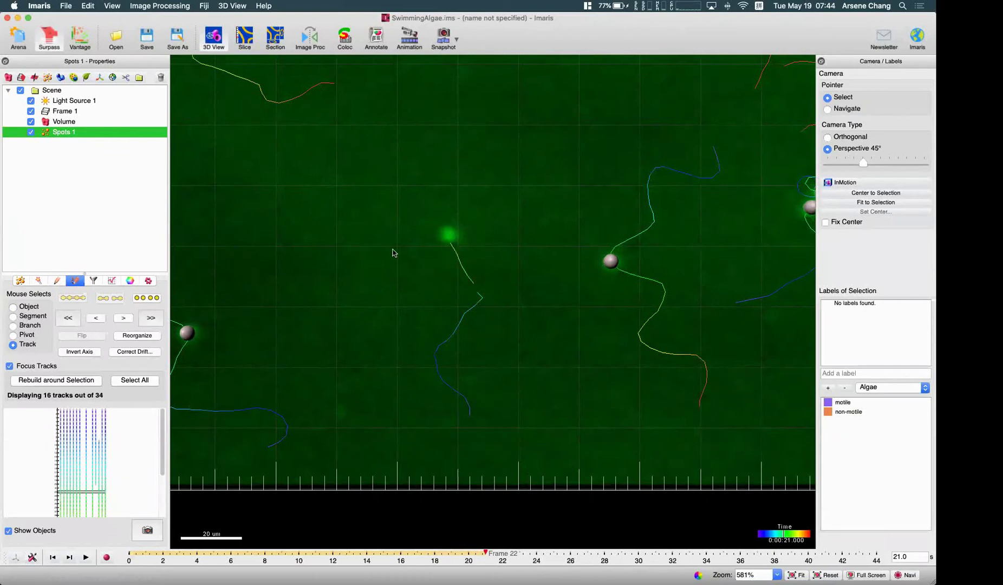
{"action": "left_click", "coordinate": [111, 280]}
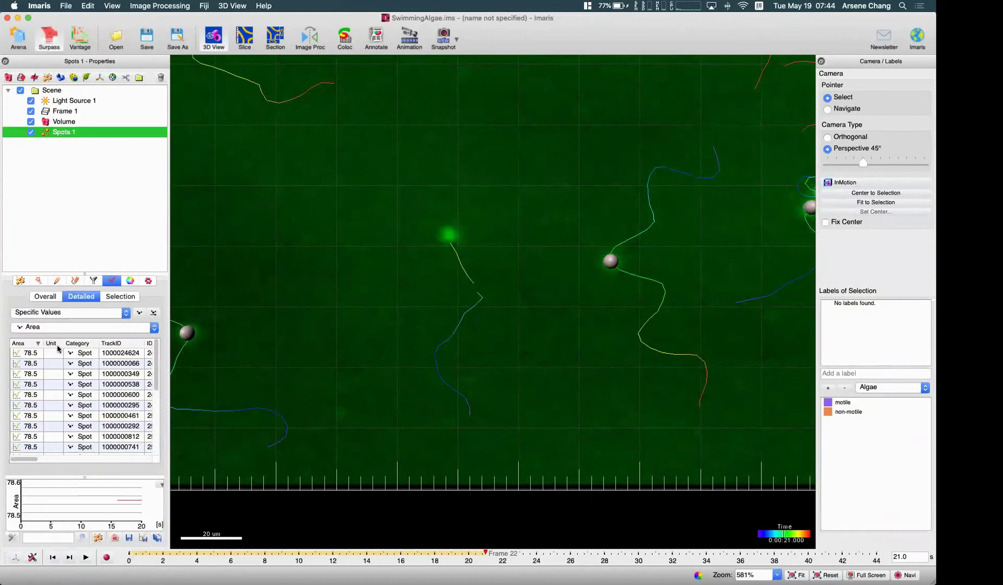
{"action": "left_click", "coordinate": [104, 329]}
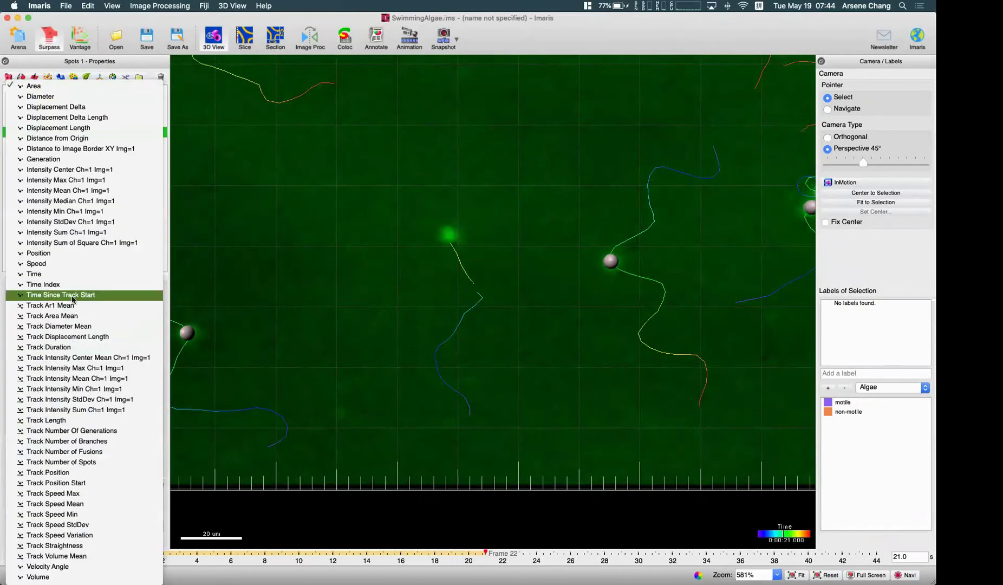
{"action": "left_click", "coordinate": [73, 265]}
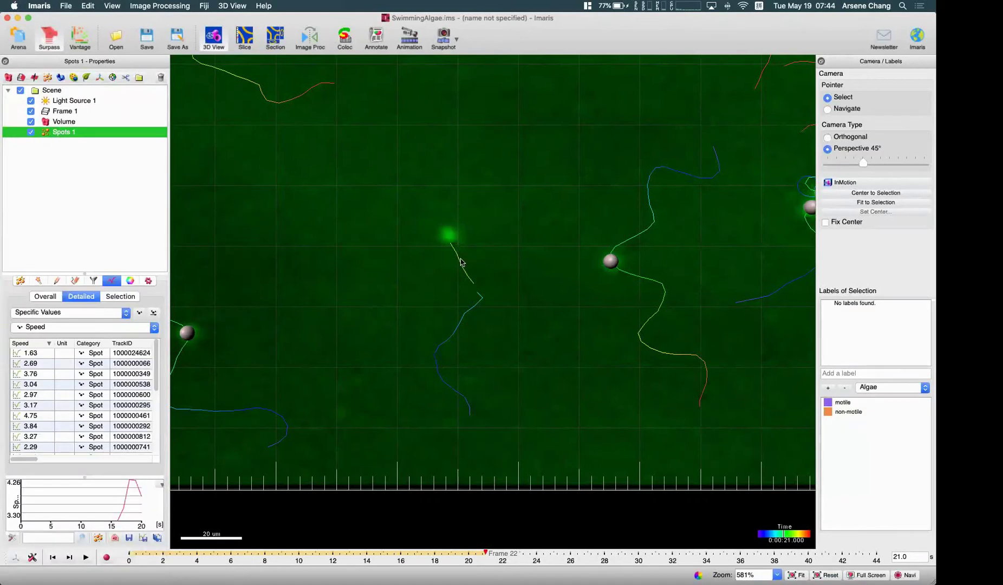
{"action": "left_click", "coordinate": [466, 314]}
{"action": "scroll", "coordinate": [137, 378], "scroll_direction": "down", "scroll_amount": 10}
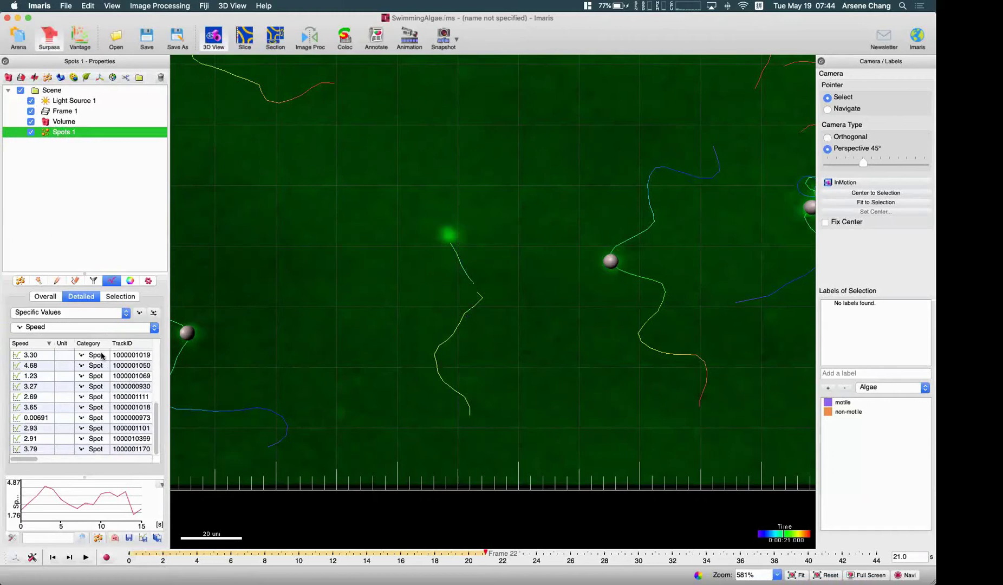
- Select only the alga's single spot in frame 9 and look up its value in the detailed Speed statistics
{"action": "left_click", "coordinate": [75, 281]}
{"action": "left_click", "coordinate": [410, 258]}
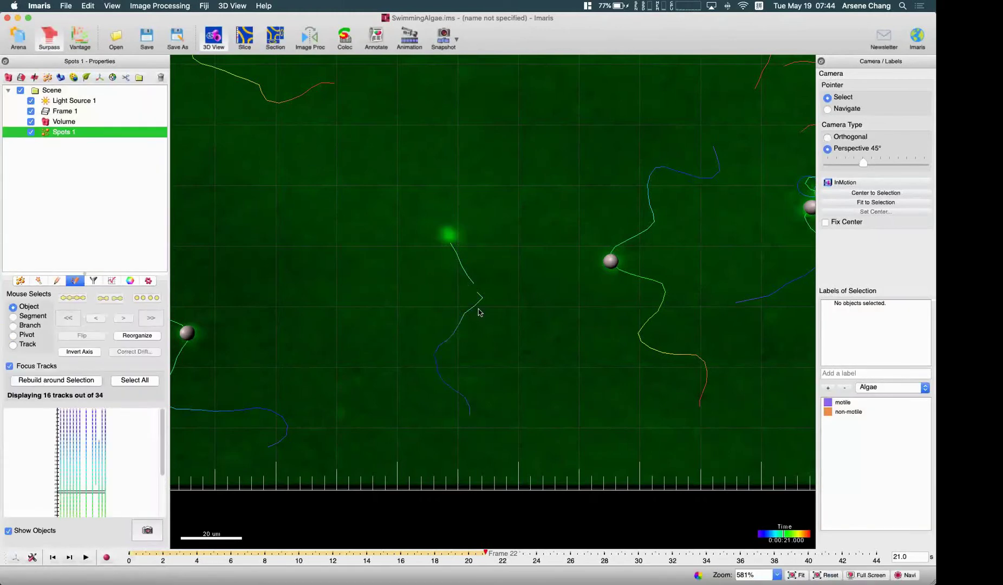
{"action": "left_click", "coordinate": [274, 552]}
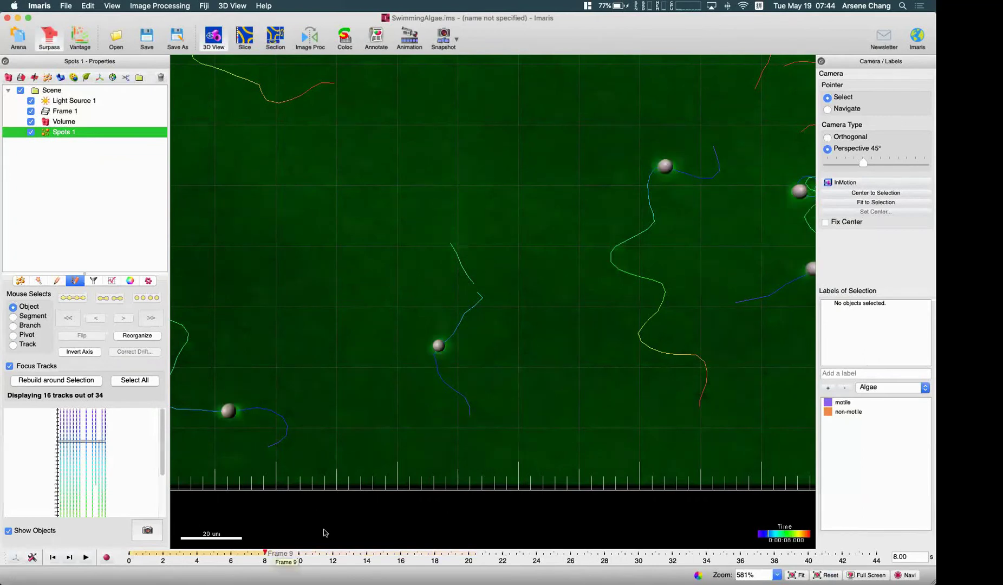
{"action": "left_click", "coordinate": [438, 345]}
{"action": "left_click", "coordinate": [111, 281]}
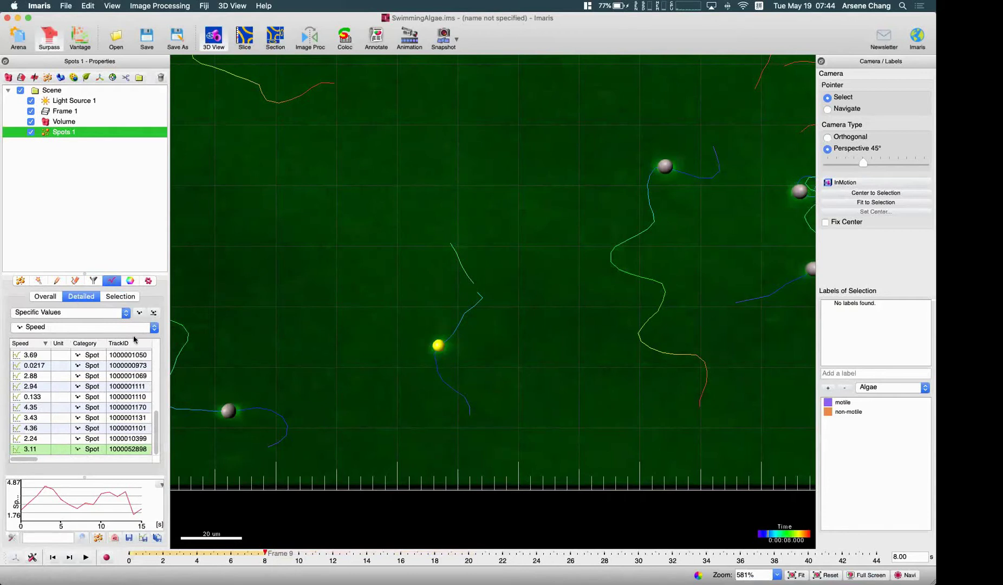
- Return to track editing, move to frame 21 and make the selection act on whole tracks
{"action": "left_click", "coordinate": [77, 281]}
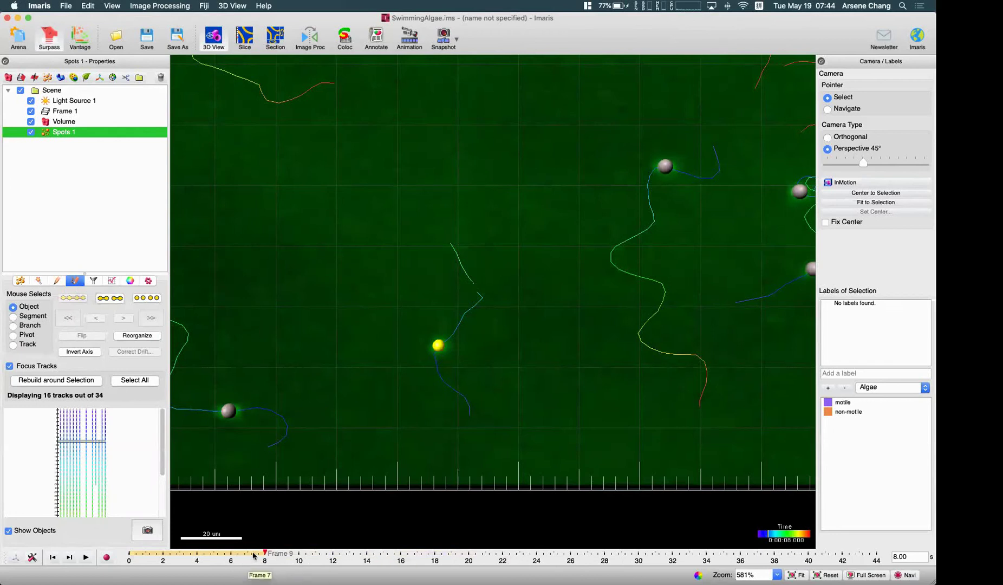
{"action": "left_click_drag", "start_coordinate": [265, 552], "coordinate": [553, 536]}
{"action": "mouse_move", "coordinate": [461, 551]}
{"action": "left_mouse_down"}
{"action": "mouse_move", "coordinate": [415, 552]}
{"action": "mouse_move", "coordinate": [469, 552]}
{"action": "left_mouse_up"}
{"action": "left_click", "coordinate": [467, 277]}
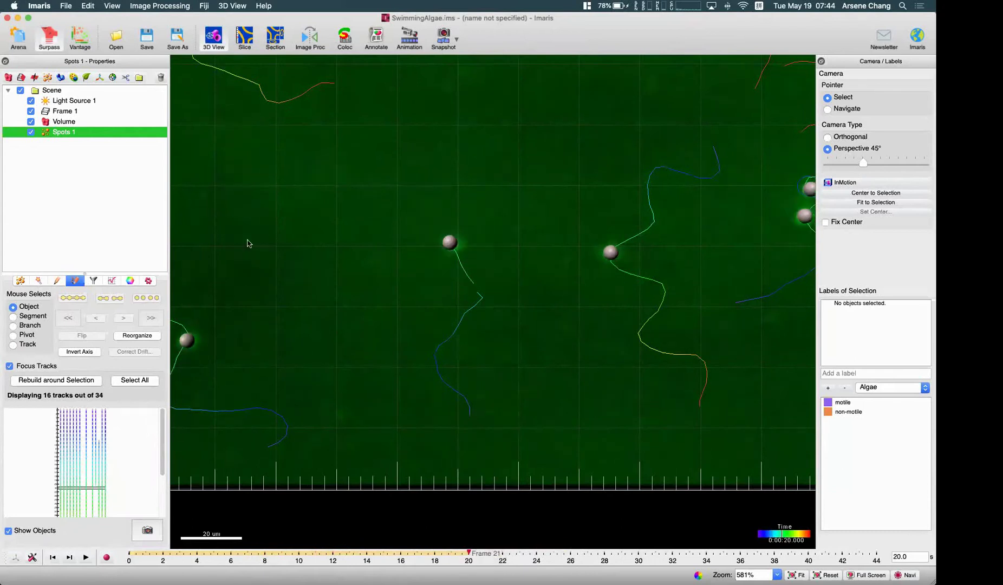
{"action": "left_click", "coordinate": [13, 344]}
- Compare the alga's two disconnected track fragments by selecting them alternately
{"action": "left_click", "coordinate": [470, 279]}
{"action": "left_click", "coordinate": [477, 307]}
{"action": "left_click", "coordinate": [476, 299]}
{"action": "left_click", "coordinate": [469, 285]}
{"action": "left_click", "coordinate": [477, 307]}
{"action": "left_click", "coordinate": [469, 284]}
{"action": "left_click", "coordinate": [476, 307]}
{"action": "left_click", "coordinate": [474, 287]}
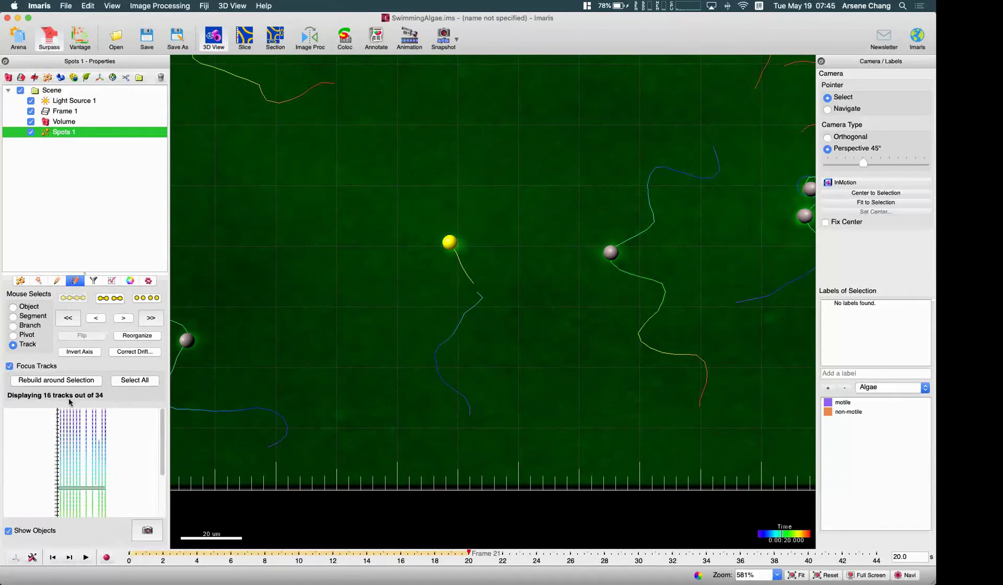
- Select both fragments of the alga's track together and rebuild the track plot around the selection
{"action": "key", "text": "Escape"}
{"action": "scroll", "coordinate": [452, 299], "scroll_direction": "down", "scroll_amount": 5}
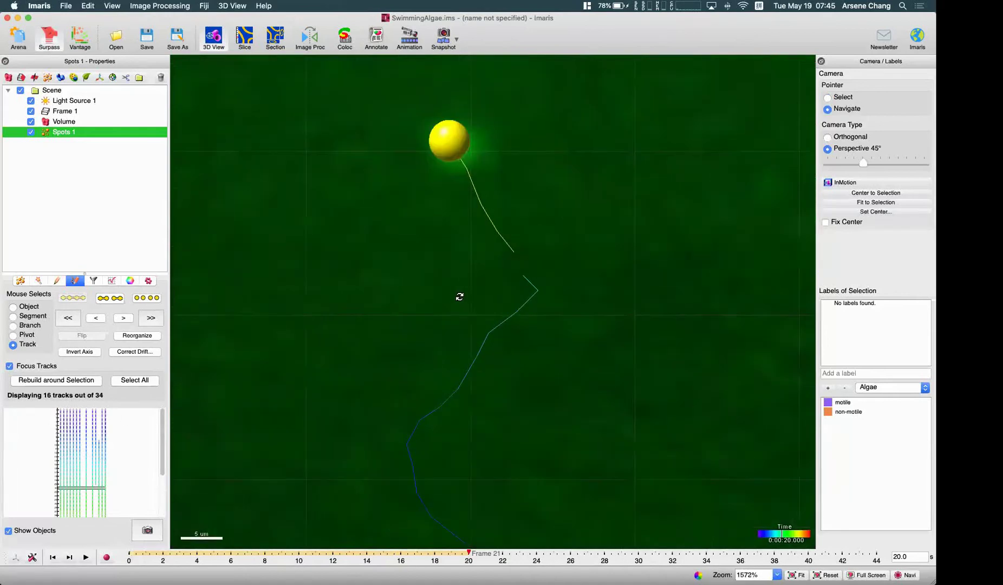
{"action": "left_click_drag", "start_coordinate": [459, 293], "coordinate": [228, 487]}
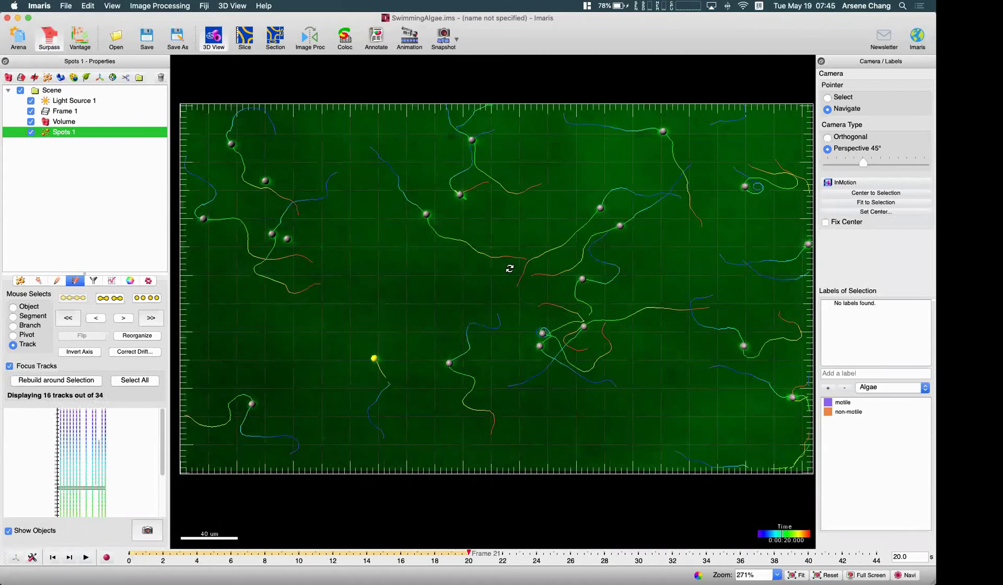
{"action": "scroll", "coordinate": [512, 271], "scroll_direction": "up", "scroll_amount": 2}
{"action": "scroll", "coordinate": [511, 272], "scroll_direction": "down", "scroll_amount": 5}
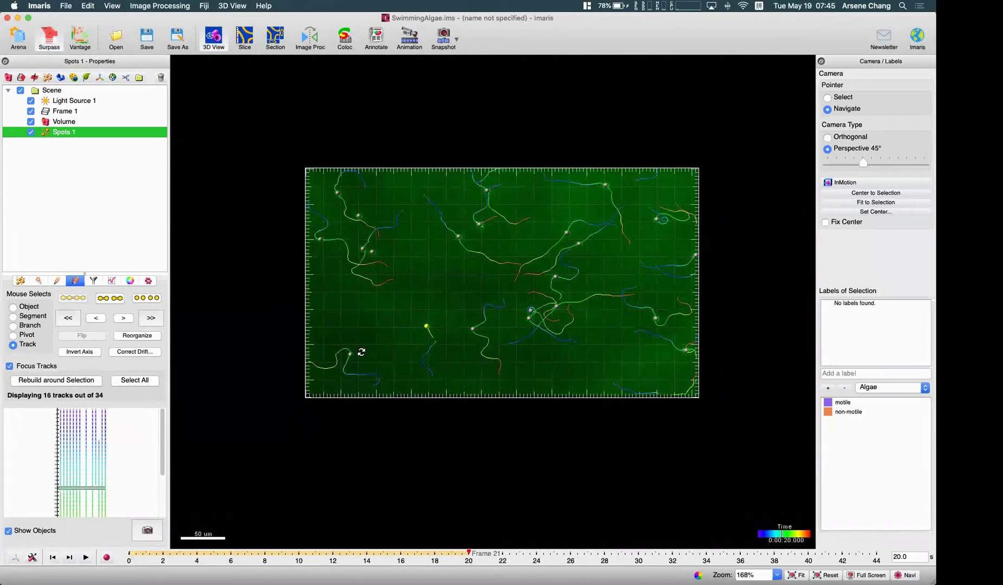
{"action": "key", "text": "Escape"}
{"action": "scroll", "coordinate": [427, 338], "scroll_direction": "up", "scroll_amount": 10}
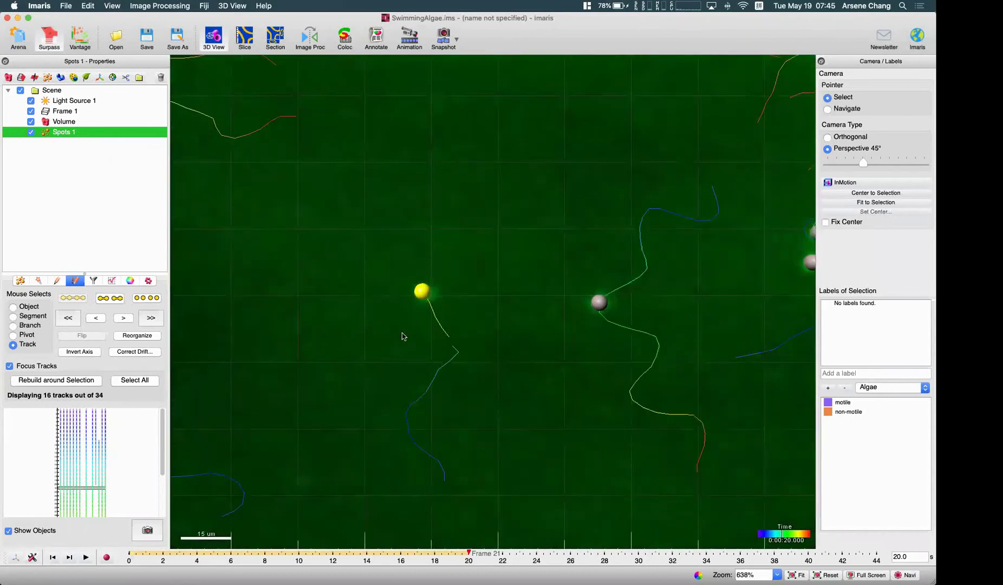
{"action": "left_click", "coordinate": [440, 369]}
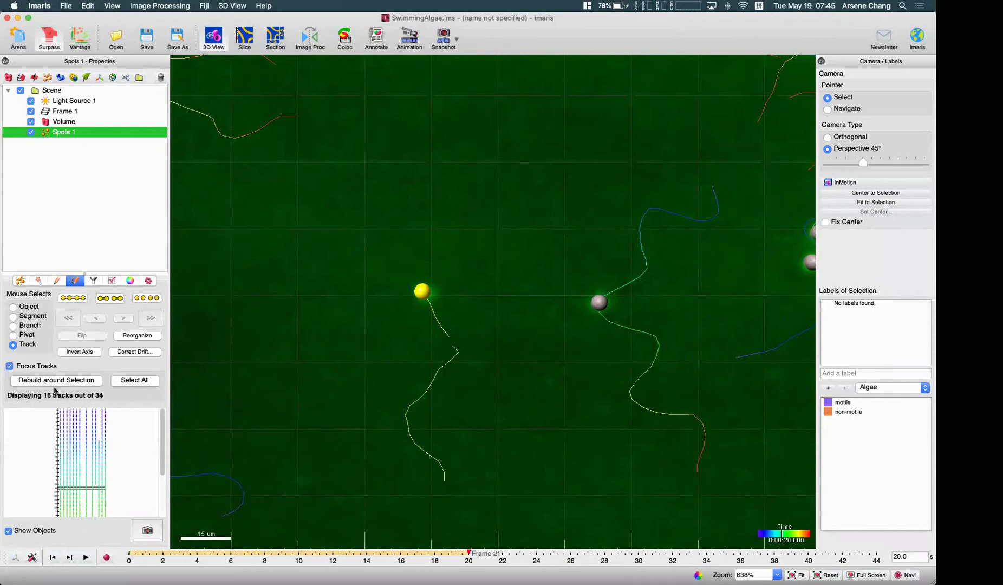
{"action": "left_click", "coordinate": [37, 380]}
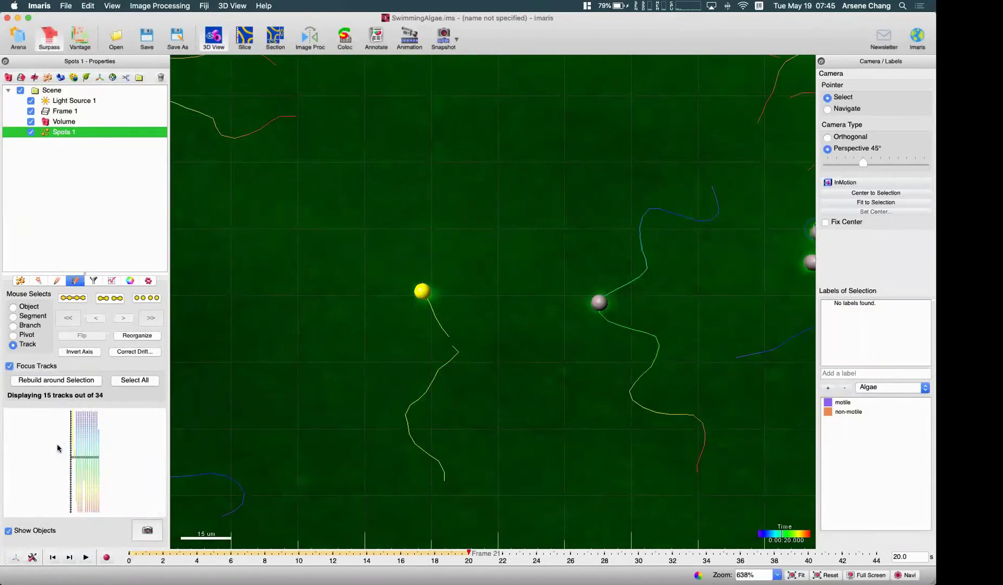
- Examine the two selected track fragments up close in the rebuilt track plot and in the surrounding volume
{"action": "key", "text": "Escape"}
{"action": "scroll", "coordinate": [73, 459], "scroll_direction": "up", "scroll_amount": 3}
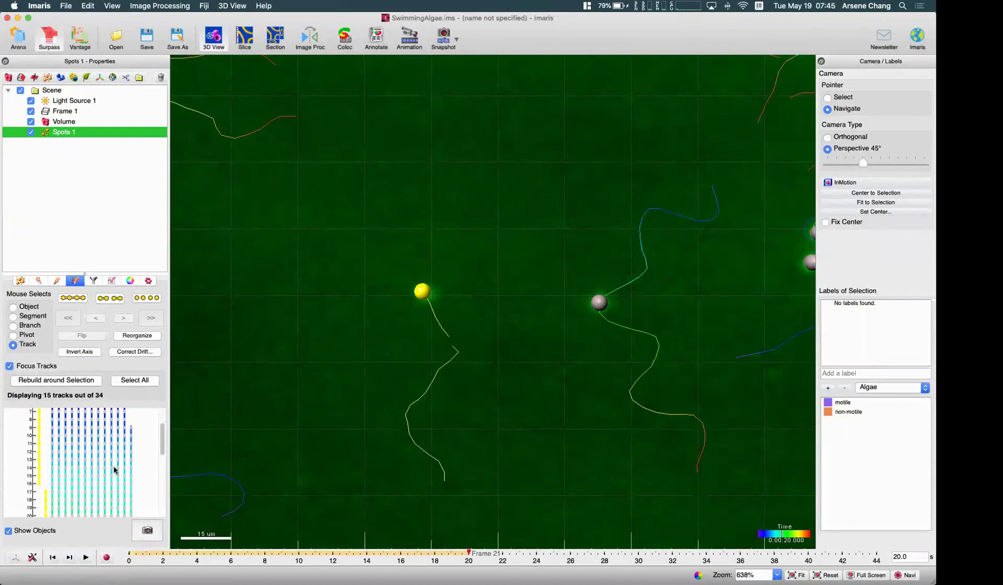
{"action": "scroll", "coordinate": [94, 441], "scroll_direction": "down", "scroll_amount": 4}
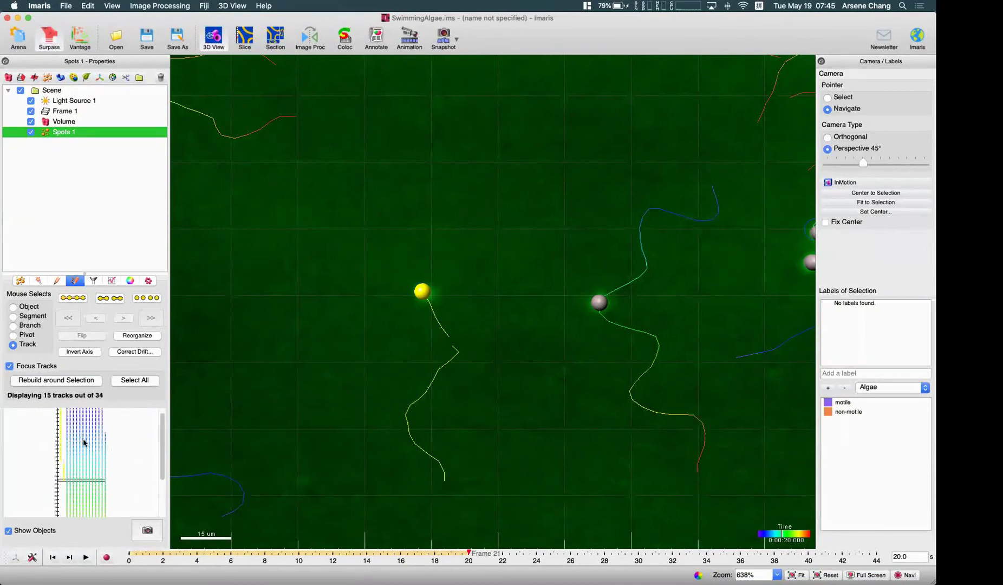
{"action": "scroll", "coordinate": [435, 380], "scroll_direction": "down", "scroll_amount": 5}
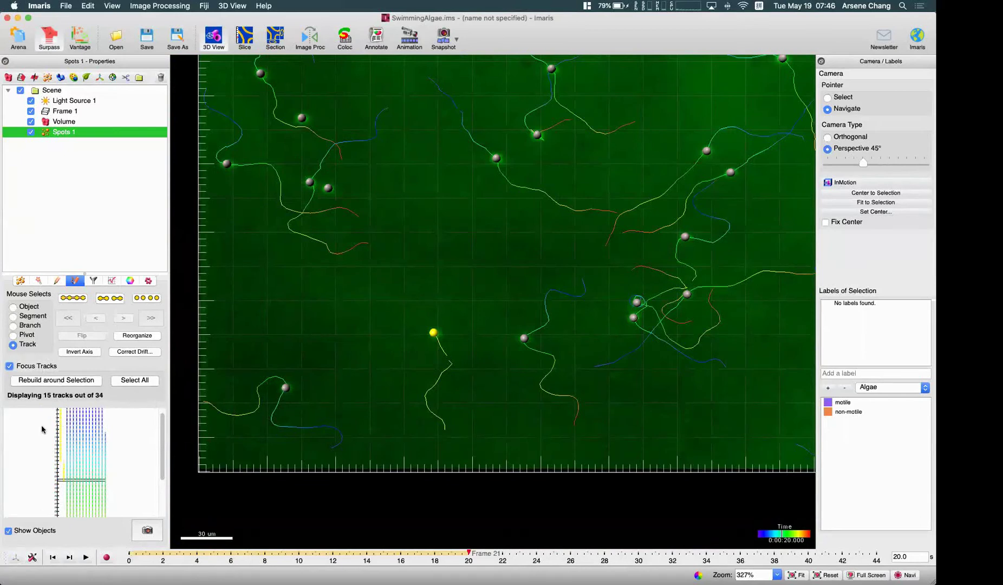
- Turn off Focus Tracks and inspect the file types for saving the track plot as an image, without saving
{"action": "left_click", "coordinate": [28, 367]}
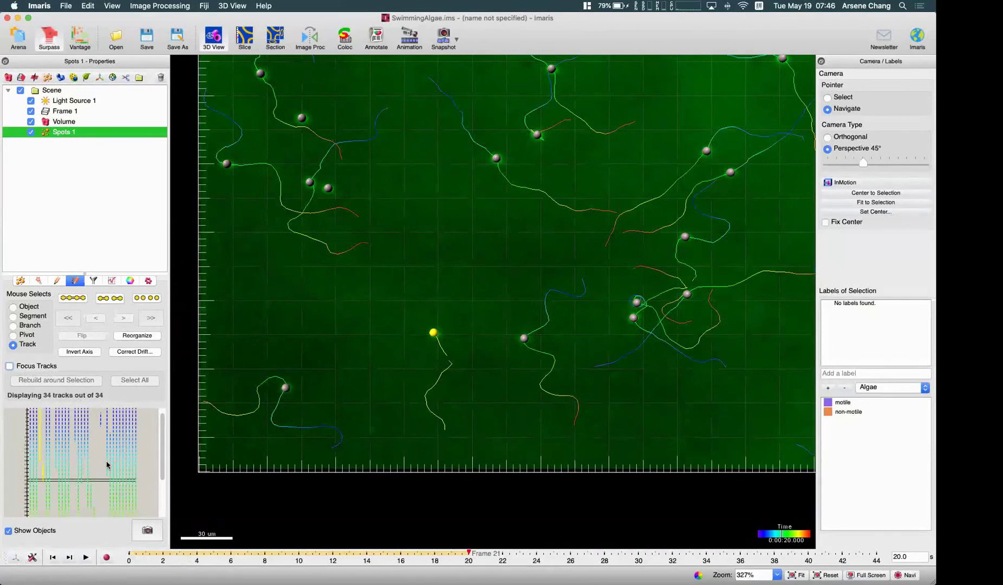
{"action": "mouse_move", "coordinate": [107, 465]}
{"action": "left_click", "coordinate": [147, 533]}
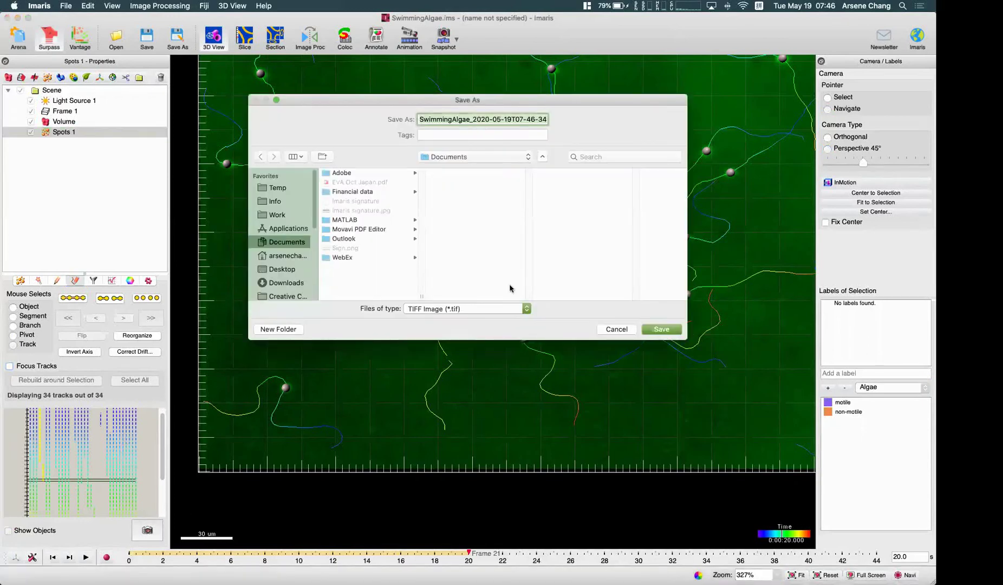
{"action": "left_click", "coordinate": [458, 309]}
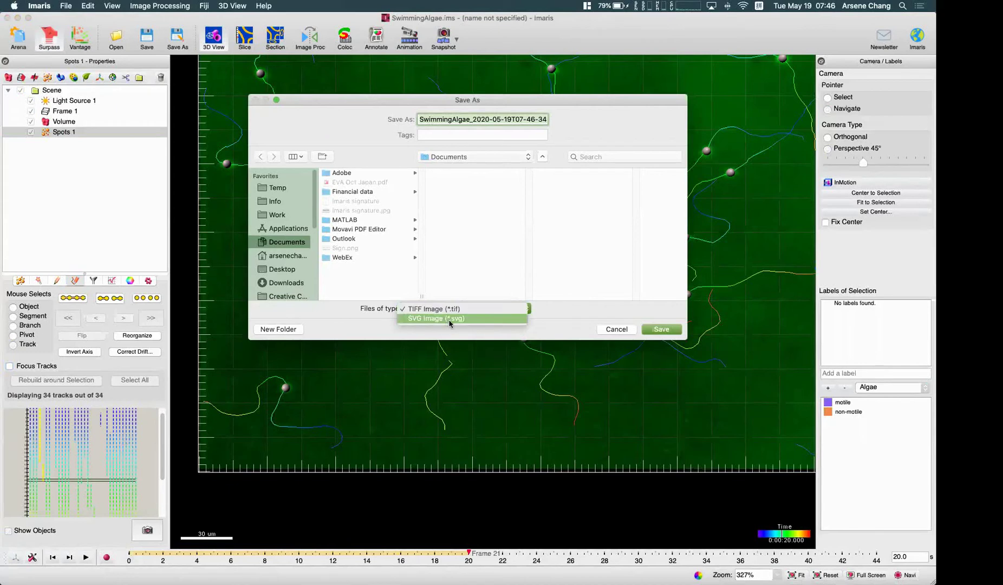
{"action": "left_click", "coordinate": [585, 314]}
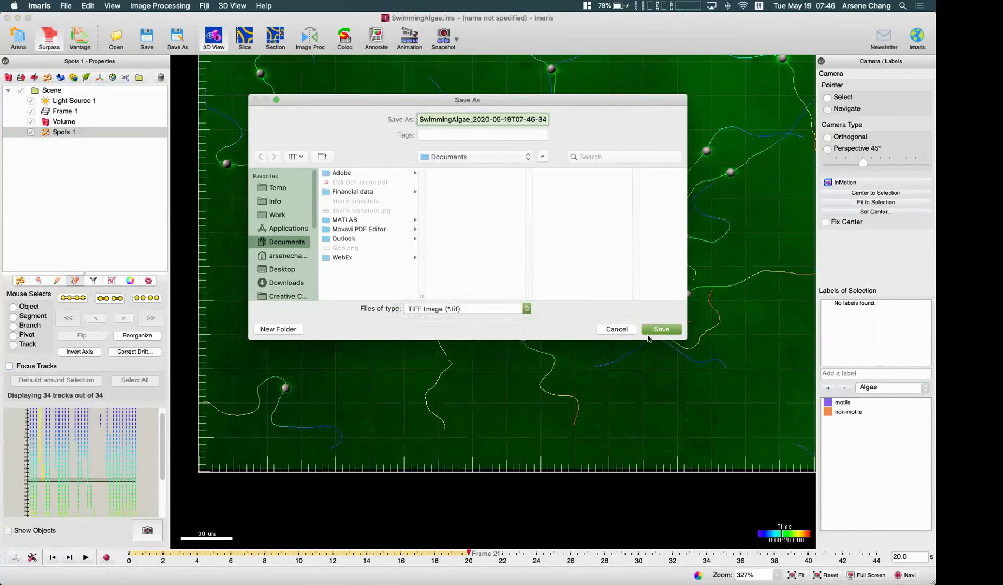
{"action": "left_click", "coordinate": [616, 329]}
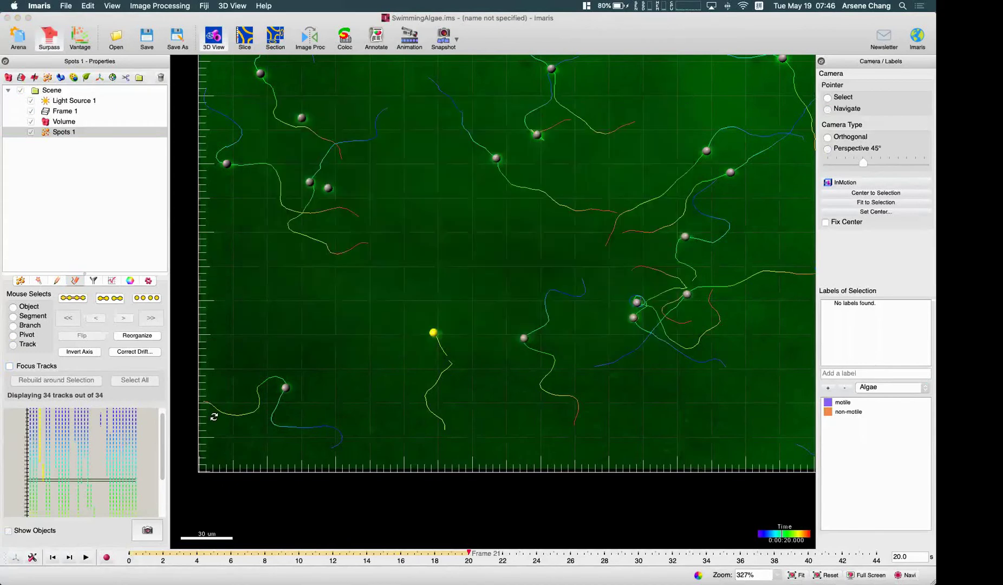
- Turn Focus Tracks back on and connect the two selected track fragments into one continuous track
{"action": "left_click", "coordinate": [30, 368]}
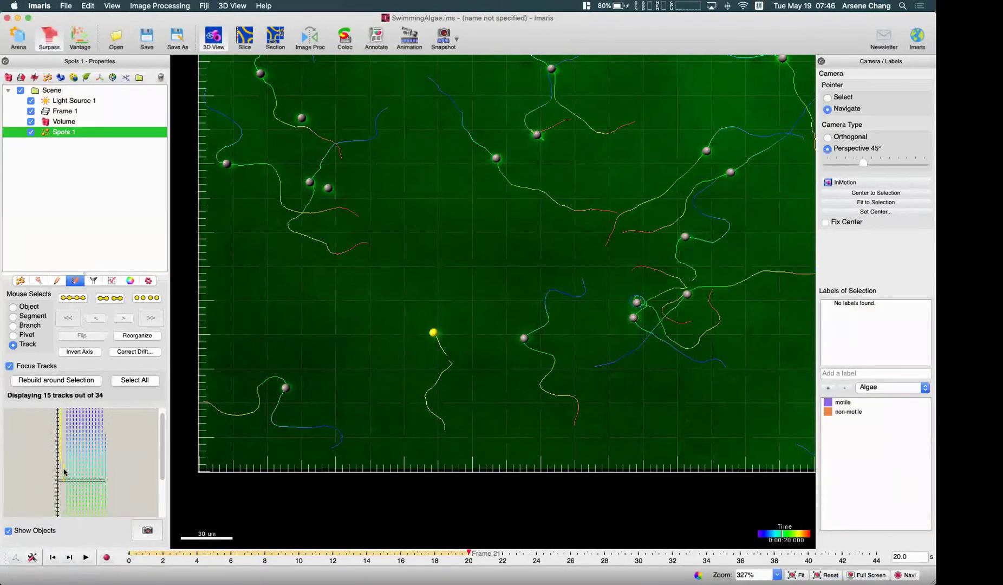
{"action": "scroll", "coordinate": [64, 473], "scroll_direction": "up", "scroll_amount": 5}
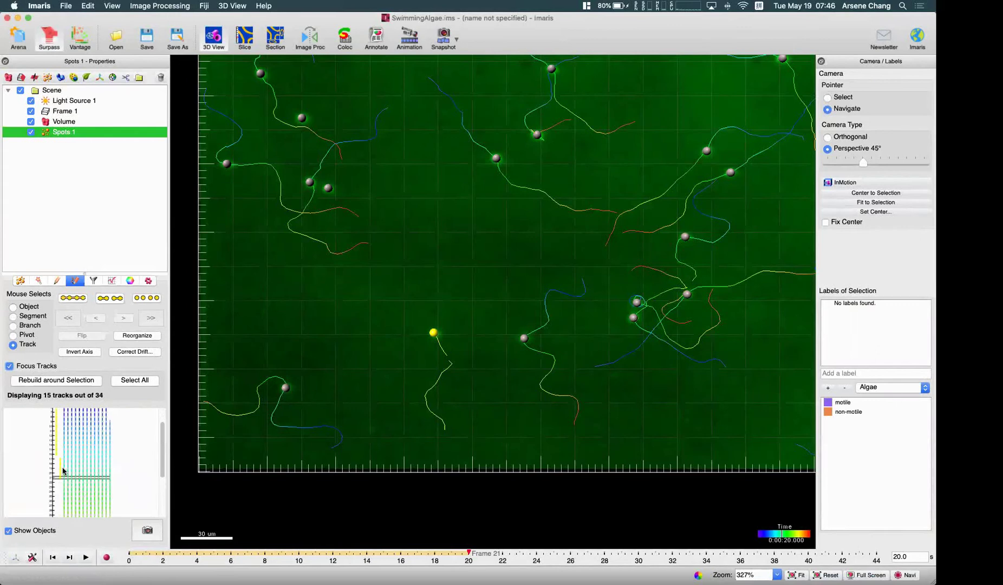
{"action": "scroll", "coordinate": [60, 471], "scroll_direction": "up", "scroll_amount": 2}
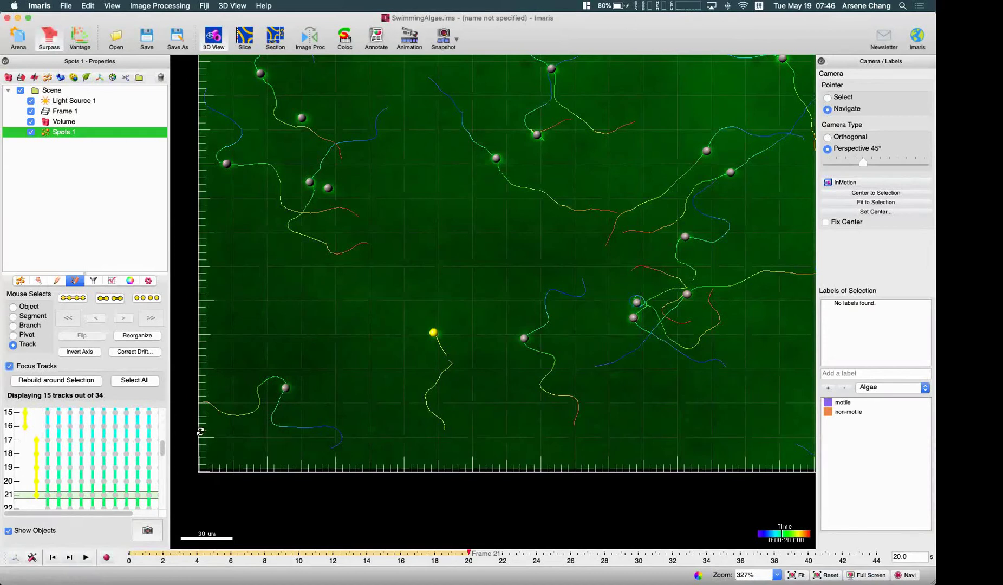
{"action": "left_click", "coordinate": [74, 299]}
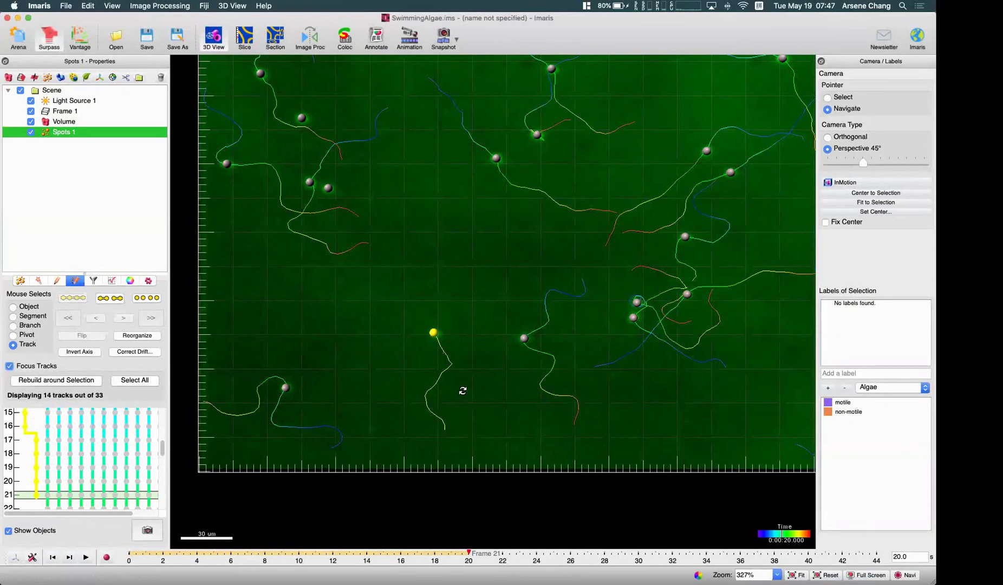
- Examine the joined track in the plot and locate the cluster of crossing tracks elsewhere in the volume
{"action": "right_click_drag", "start_coordinate": [634, 280], "coordinate": [566, 292]}
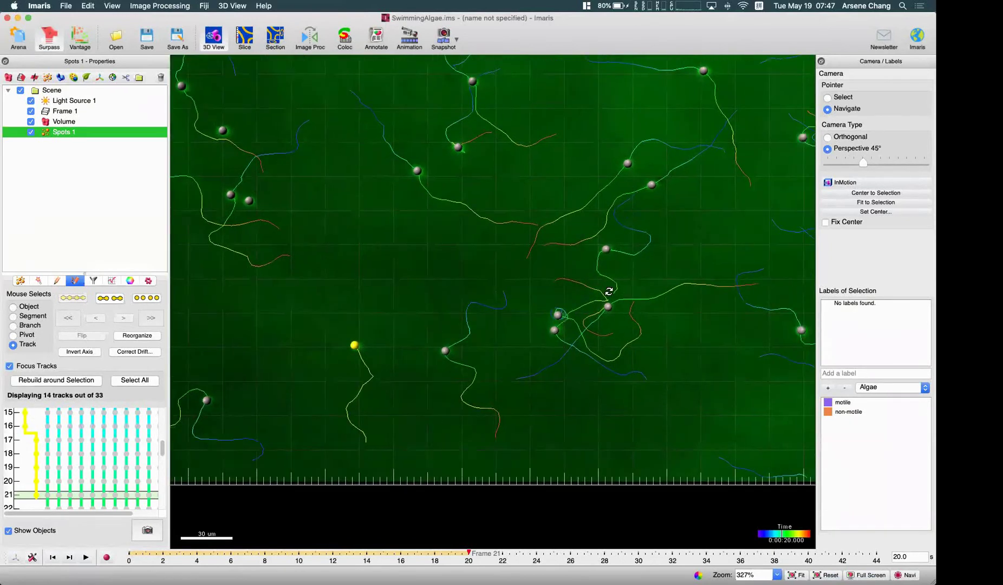
{"action": "scroll", "coordinate": [46, 446], "scroll_direction": "down", "scroll_amount": 3}
{"action": "scroll", "coordinate": [44, 447], "scroll_direction": "down", "scroll_amount": 2}
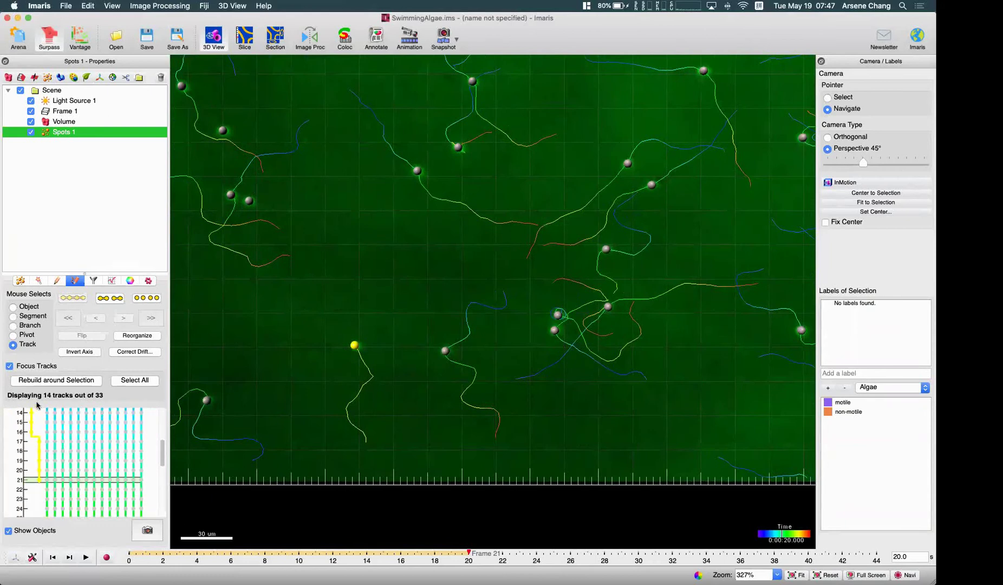
{"action": "left_click_drag", "start_coordinate": [566, 380], "coordinate": [492, 352]}
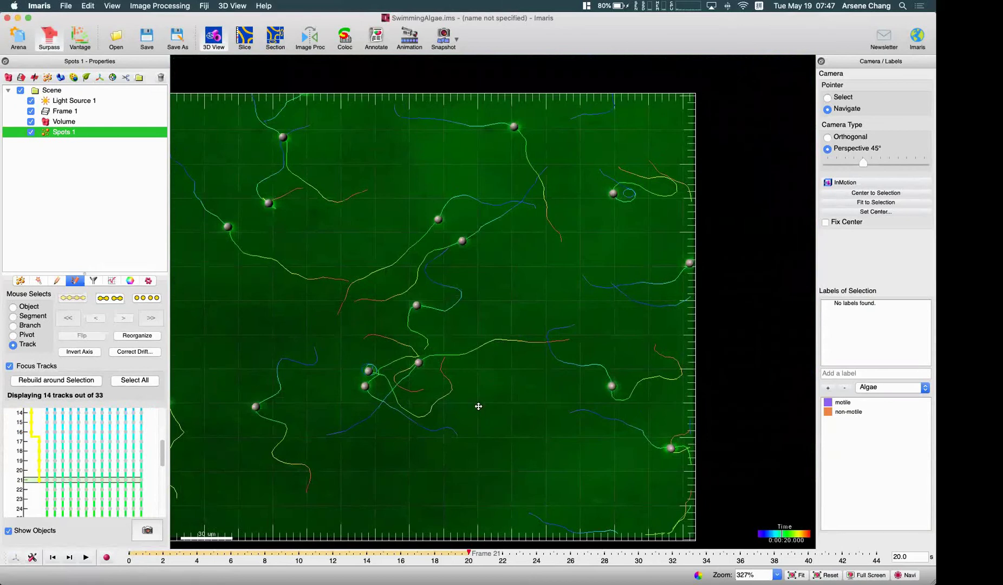
{"action": "scroll", "coordinate": [477, 405], "scroll_direction": "up", "scroll_amount": 5}
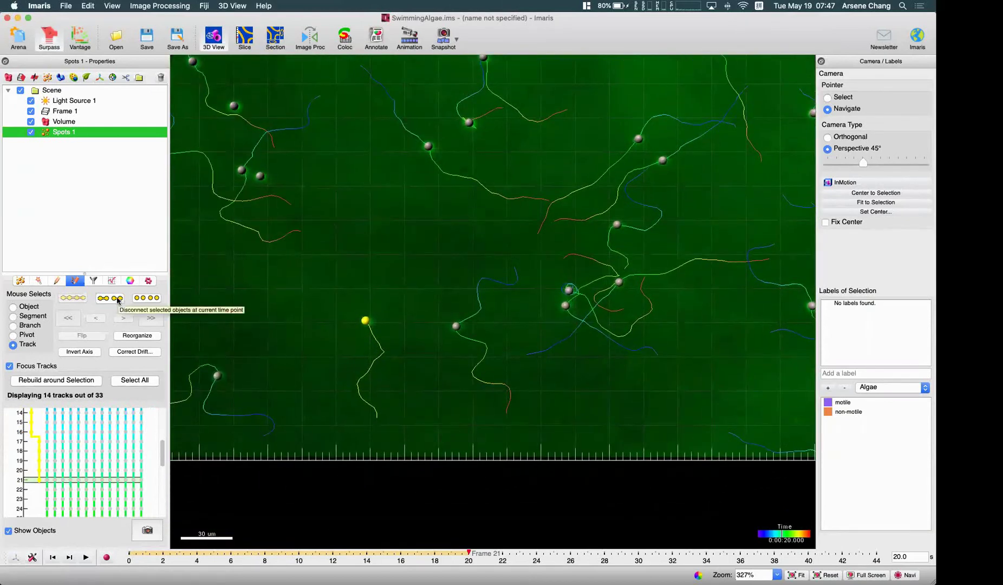
{"action": "left_click_drag", "start_coordinate": [499, 324], "coordinate": [495, 324]}
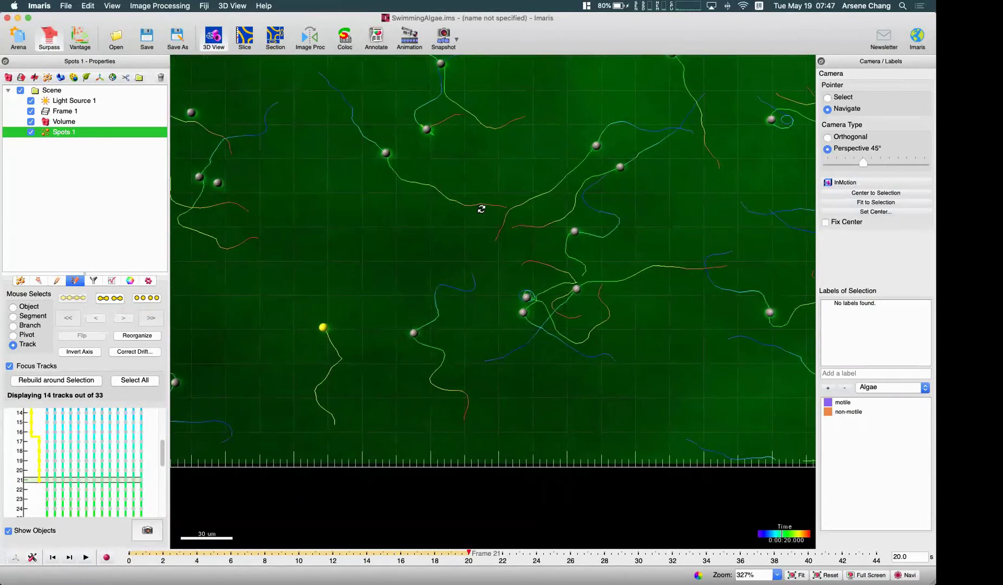
{"action": "right_click_drag", "start_coordinate": [600, 293], "coordinate": [538, 302]}
{"action": "scroll", "coordinate": [538, 286], "scroll_direction": "up", "scroll_amount": 5}
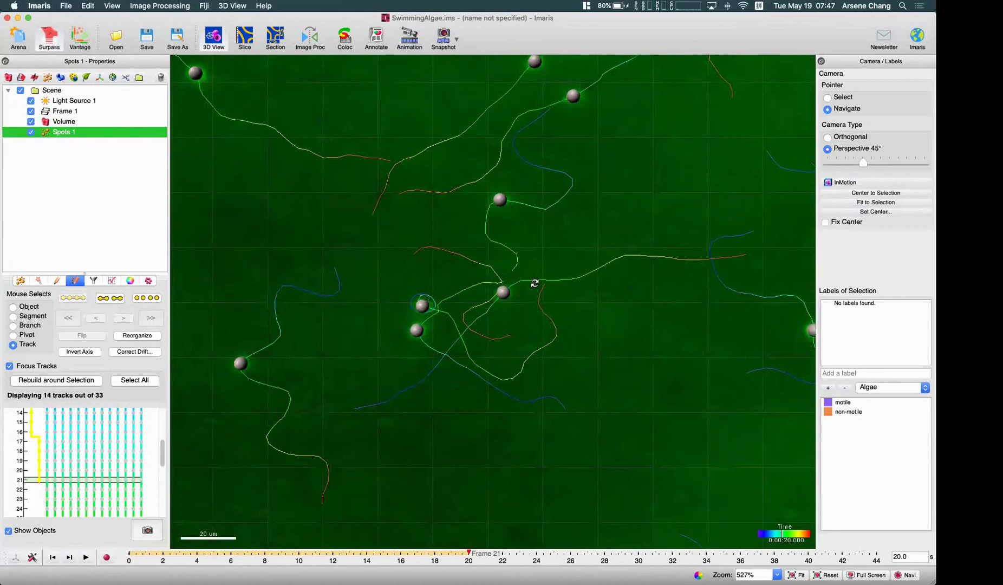
{"action": "scroll", "coordinate": [535, 283], "scroll_direction": "up", "scroll_amount": 5}
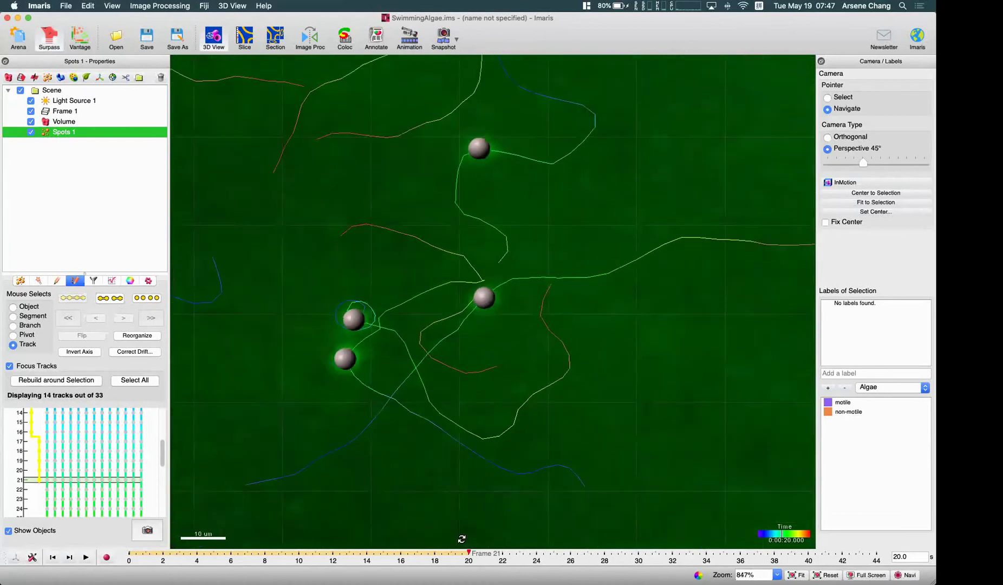
- Select the track passing through the crossing at frame 38 and follow its alga between frames 26 and 33, ending at frame 32
{"action": "mouse_move", "coordinate": [457, 550]}
{"action": "left_mouse_down"}
{"action": "mouse_move", "coordinate": [656, 528]}
{"action": "mouse_move", "coordinate": [621, 526]}
{"action": "mouse_move", "coordinate": [757, 523]}
{"action": "left_mouse_up"}
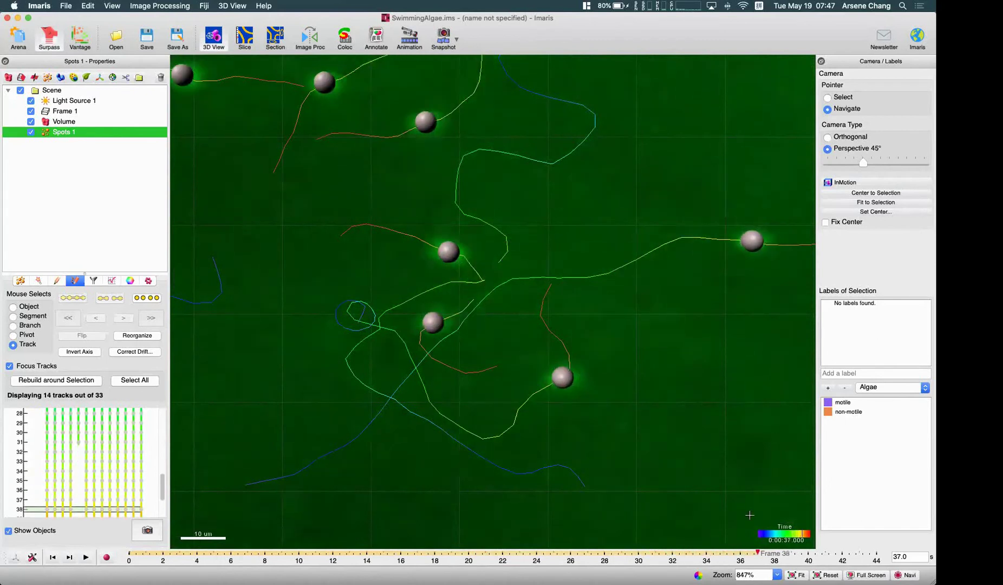
{"action": "key", "text": "Escape"}
{"action": "left_click", "coordinate": [452, 252]}
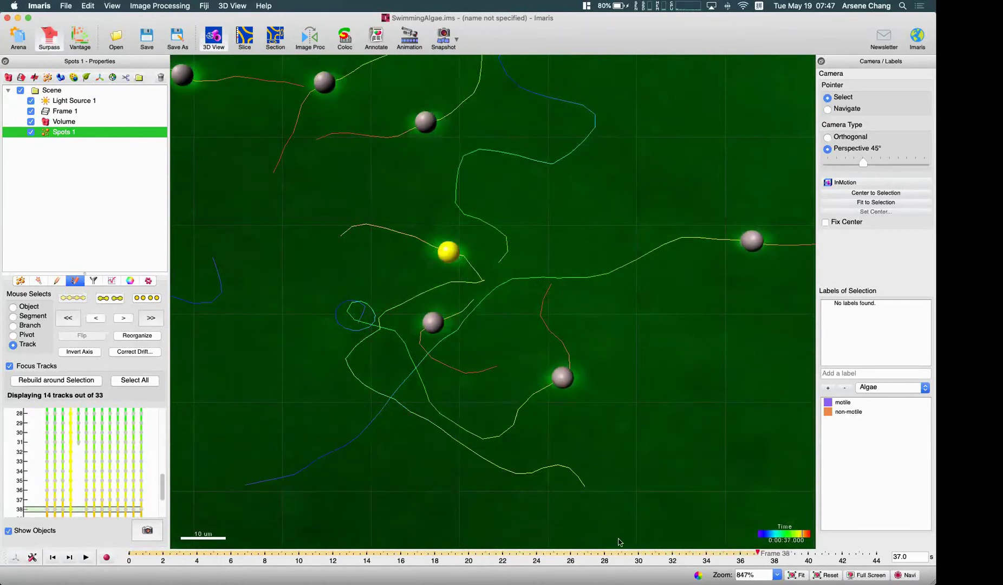
{"action": "left_click_drag", "start_coordinate": [732, 550], "coordinate": [555, 544]}
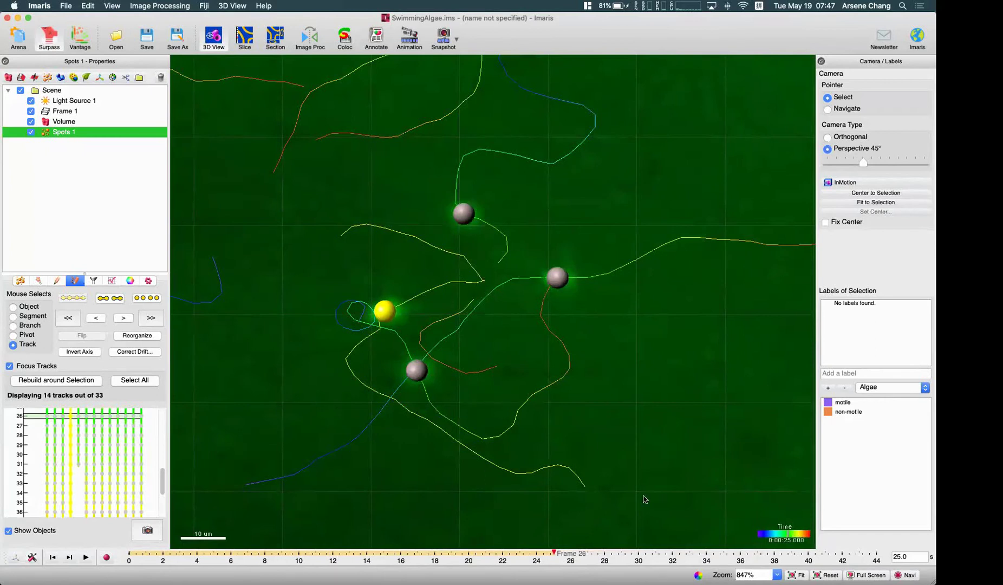
{"action": "left_click_drag", "start_coordinate": [557, 553], "coordinate": [676, 538]}
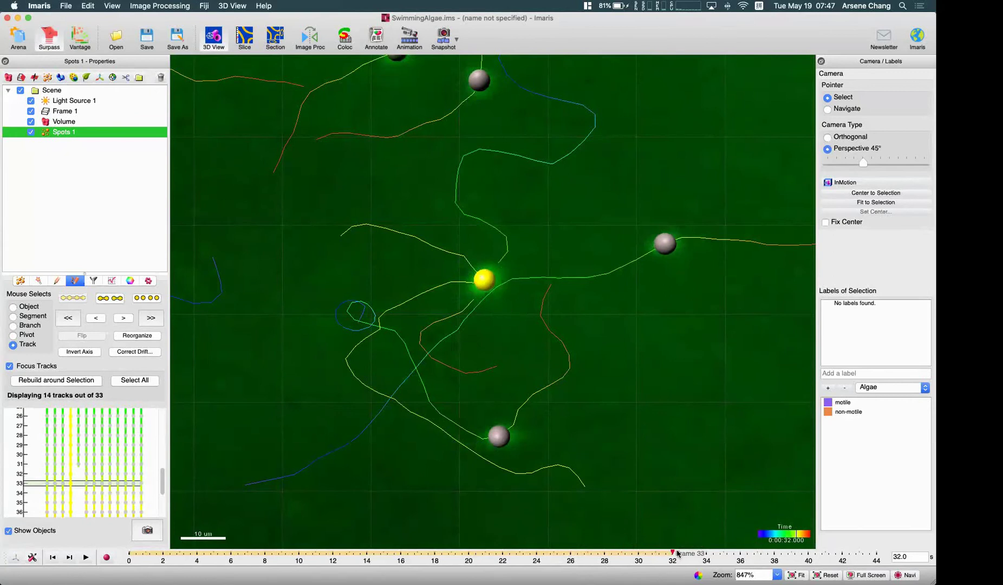
{"action": "left_click_drag", "start_coordinate": [673, 553], "coordinate": [649, 540]}
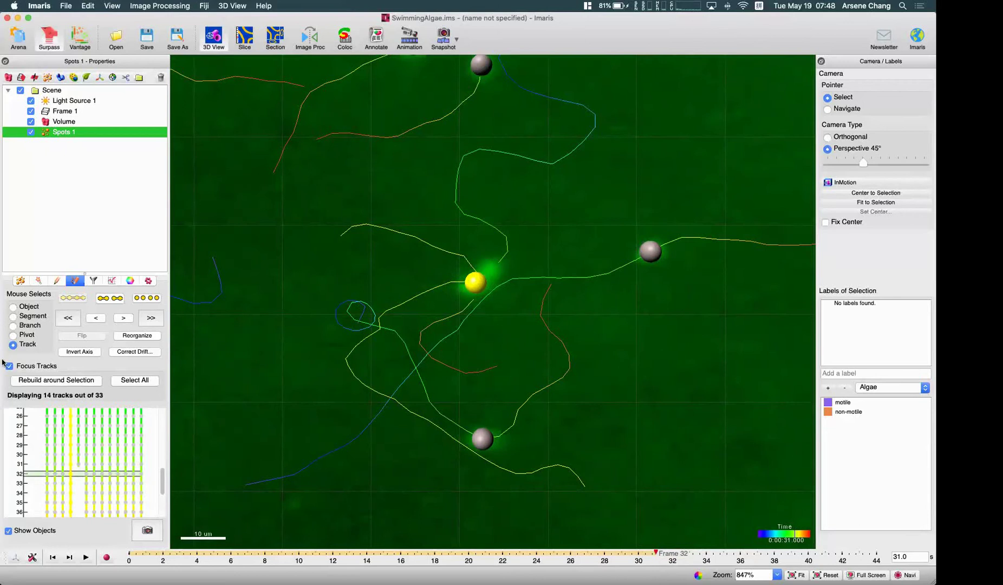
- Rebuild the track plot around the selected track, switch the selection mode to Object and select the track's single spot at frame 32
{"action": "left_click", "coordinate": [54, 384]}
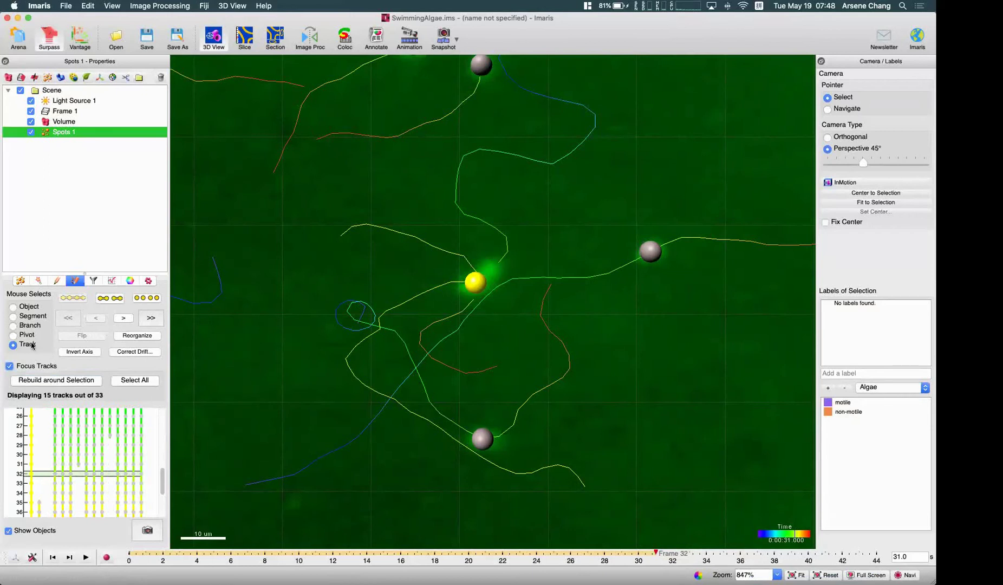
{"action": "left_click", "coordinate": [30, 308]}
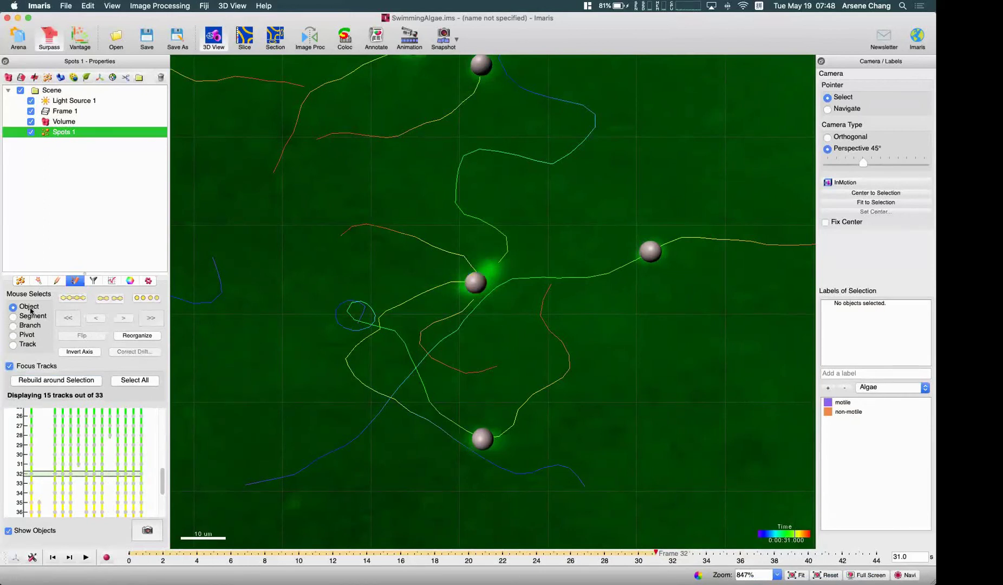
{"action": "left_click", "coordinate": [477, 284]}
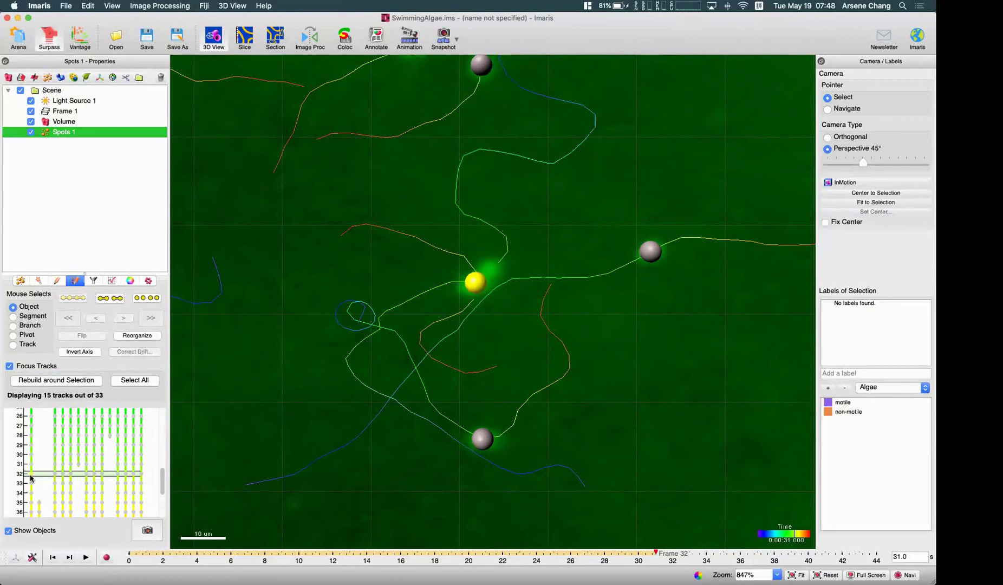
{"action": "scroll", "coordinate": [29, 480], "scroll_direction": "up", "scroll_amount": 3}
{"action": "scroll", "coordinate": [29, 480], "scroll_direction": "down", "scroll_amount": 1}
{"action": "scroll", "coordinate": [24, 480], "scroll_direction": "up", "scroll_amount": 1}
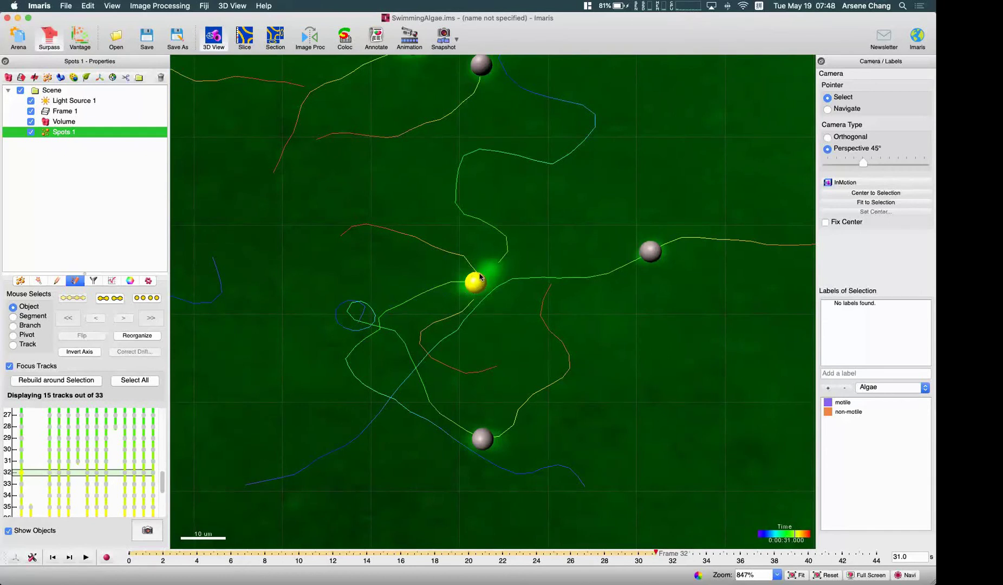
- Display the spots as center points and inspect the two touching algae at the crossing up close
{"action": "left_click", "coordinate": [20, 281]}
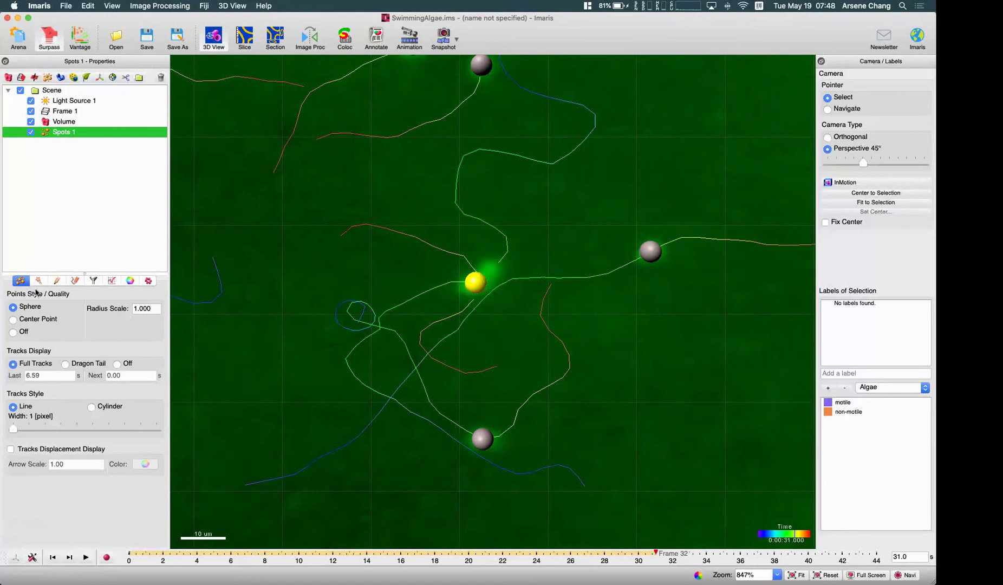
{"action": "left_click", "coordinate": [29, 322]}
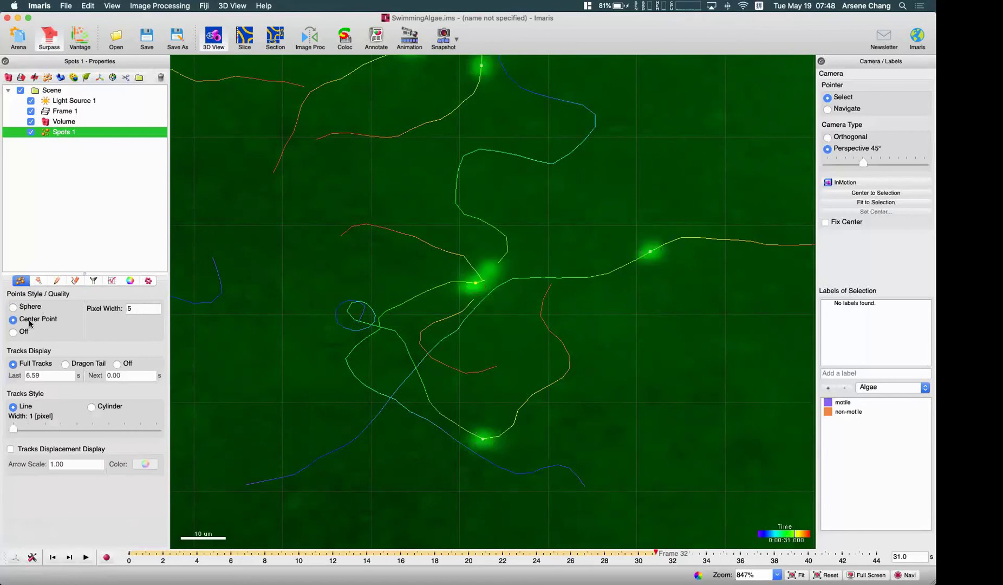
{"action": "key", "text": "Escape"}
{"action": "scroll", "coordinate": [477, 285], "scroll_direction": "up", "scroll_amount": 10}
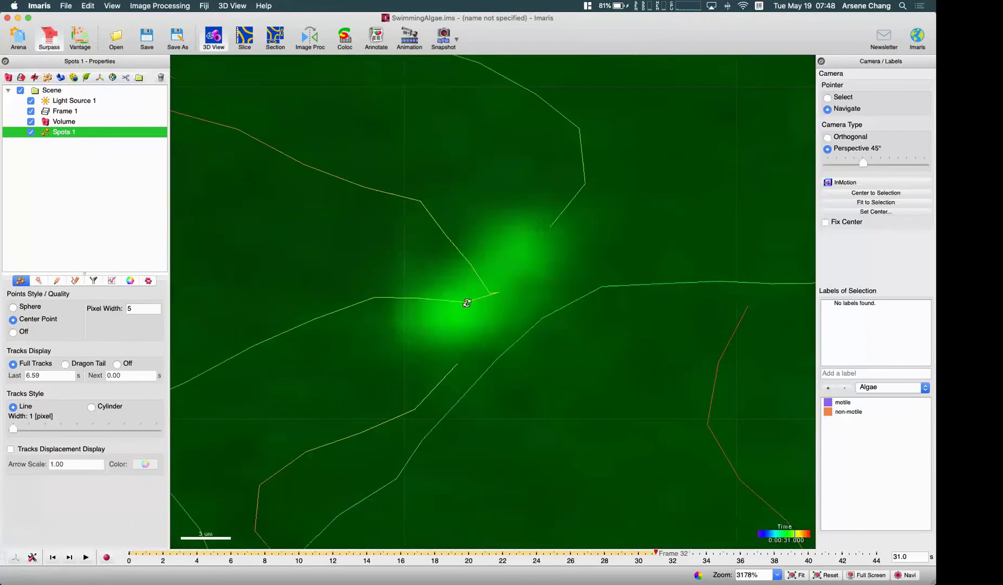
{"action": "scroll", "coordinate": [471, 299], "scroll_direction": "down", "scroll_amount": 4}
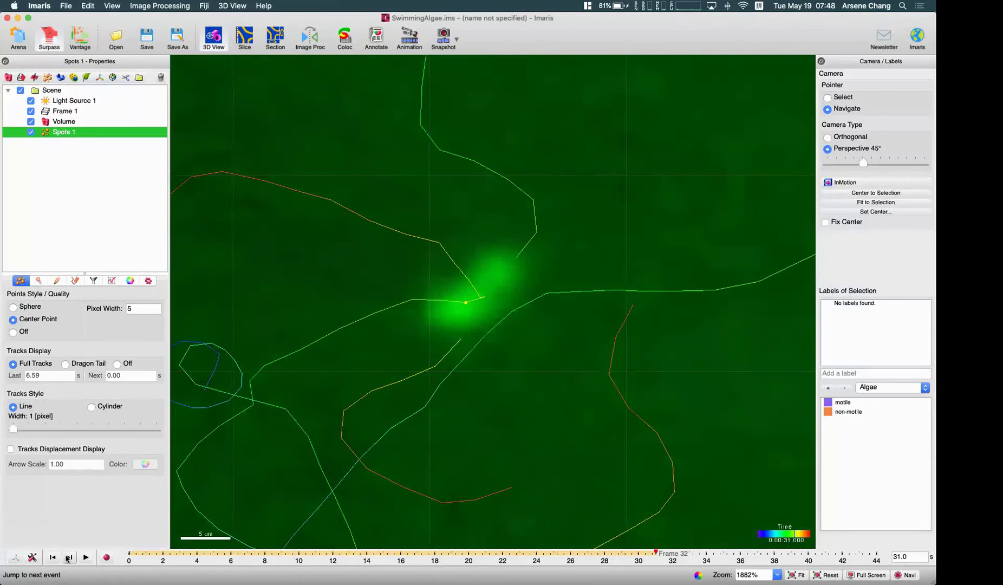
- Advance to frame 33 and disconnect the selected spot's track at that time point
{"action": "left_click", "coordinate": [69, 558]}
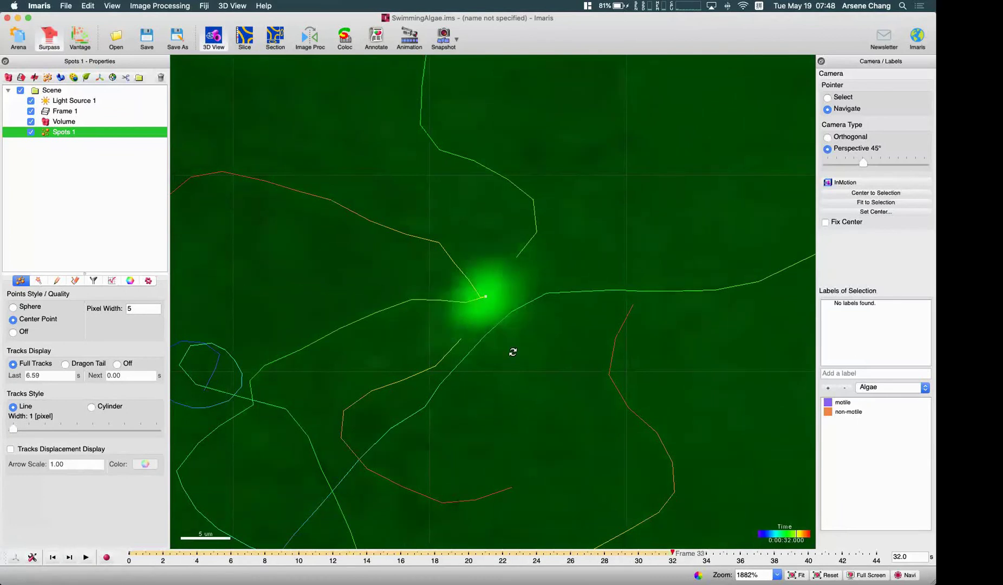
{"action": "key", "text": "Escape"}
{"action": "left_click", "coordinate": [71, 283]}
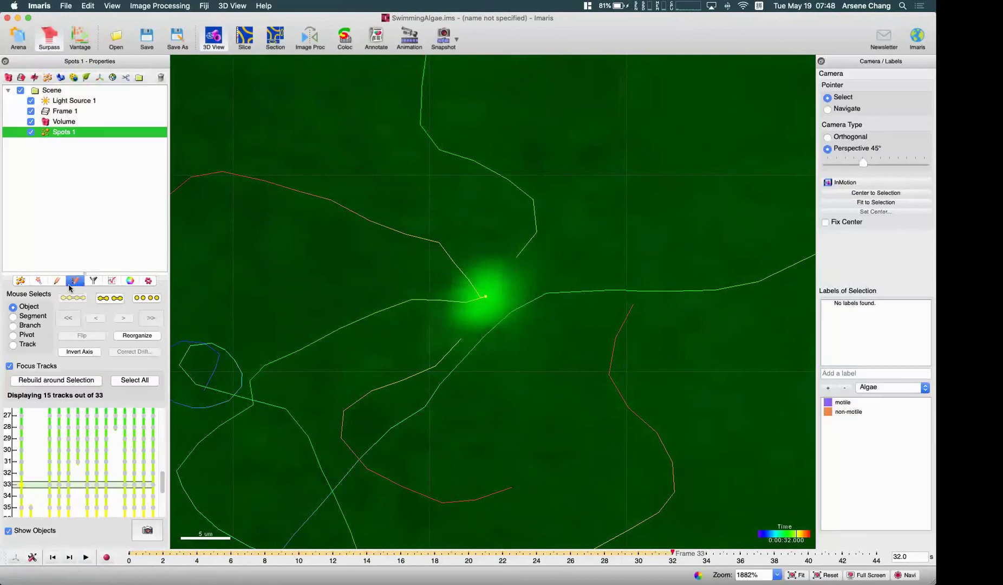
{"action": "left_click", "coordinate": [111, 298]}
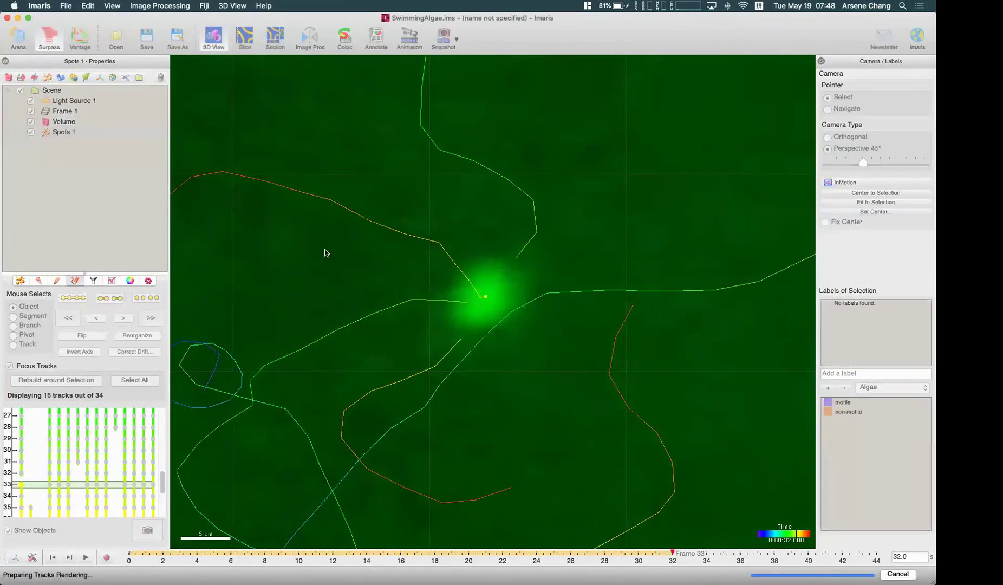
- Clear the selection, set the selection mode to Track and select the fragment that leads up to the cut
{"action": "key", "text": "Escape"}
{"action": "scroll", "coordinate": [490, 299], "scroll_direction": "down", "scroll_amount": 5}
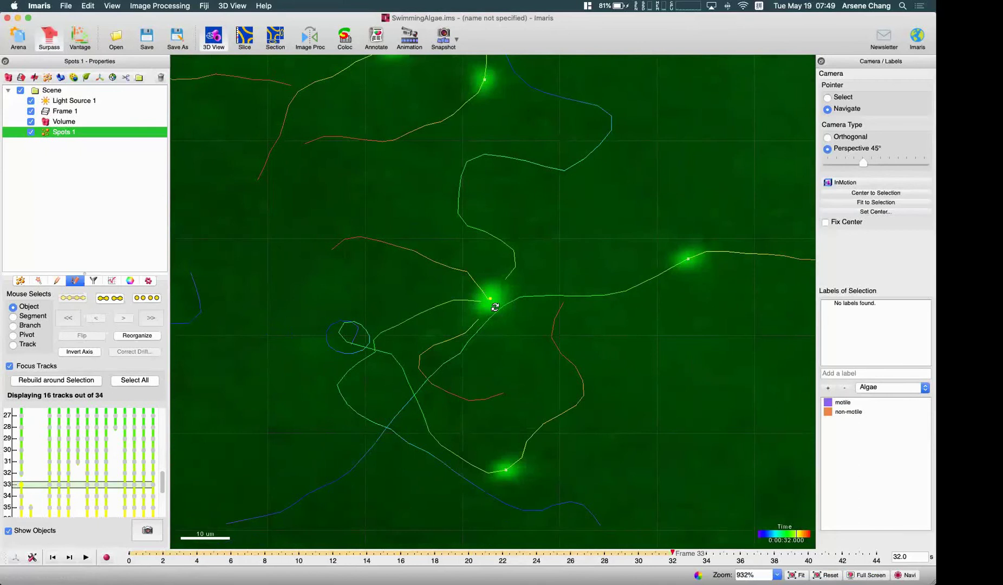
{"action": "key", "text": "Escape"}
{"action": "left_click", "coordinate": [470, 303]}
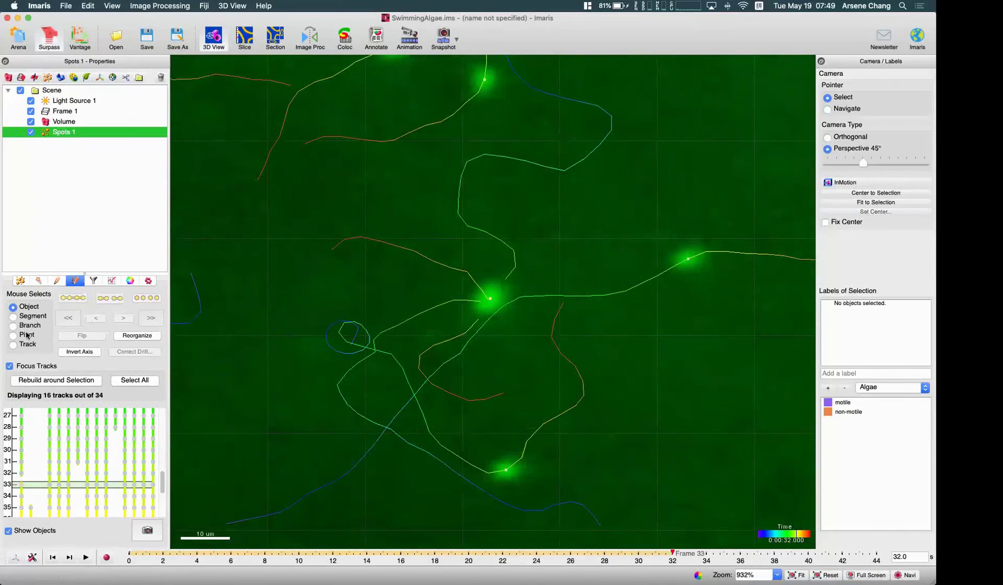
{"action": "left_click", "coordinate": [14, 345]}
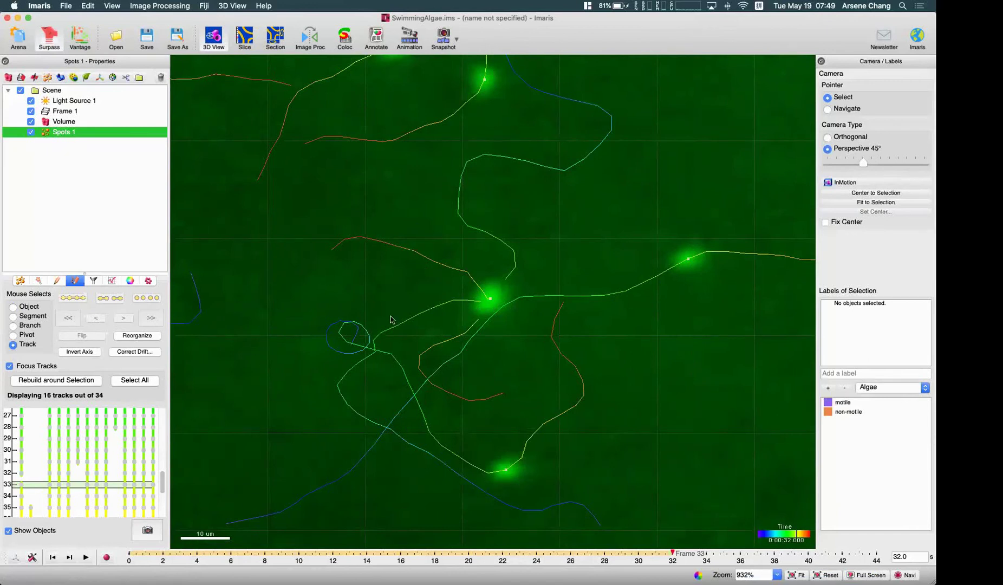
{"action": "left_click", "coordinate": [442, 308]}
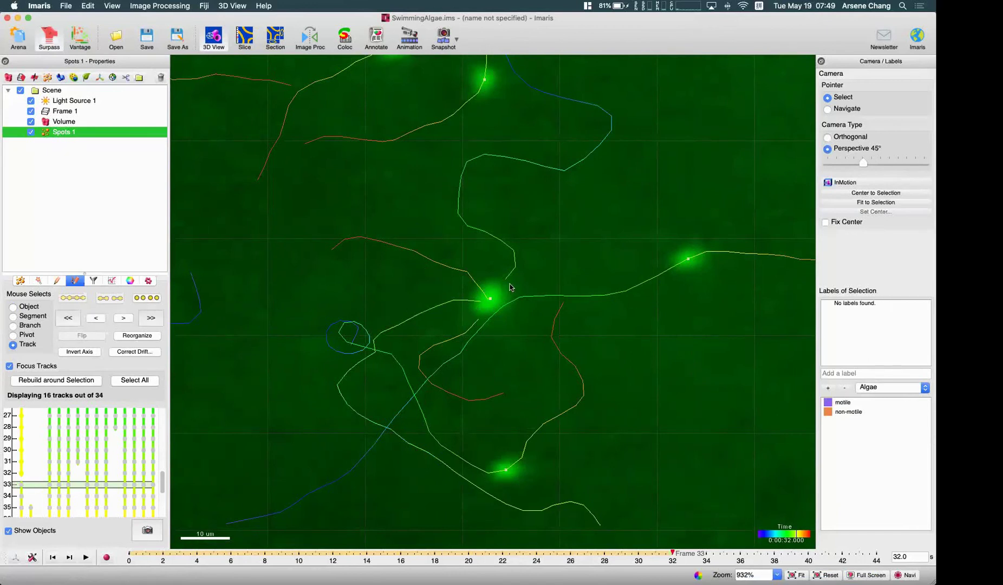
- Select the track fragments that end around the crossing in turn and compare them in the view and the track plot
{"action": "left_click", "coordinate": [515, 272]}
{"action": "left_click", "coordinate": [473, 307]}
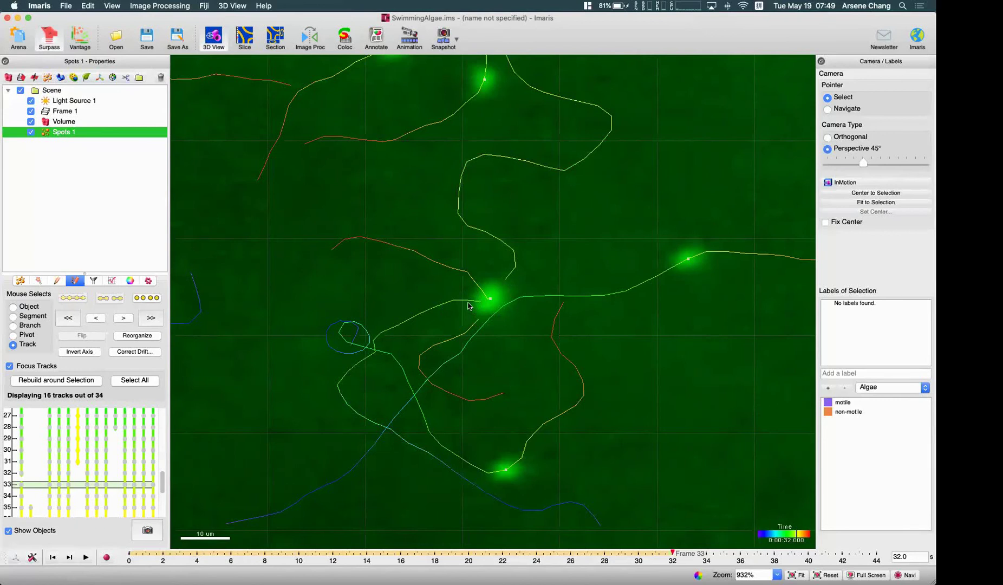
{"action": "left_click", "coordinate": [468, 305]}
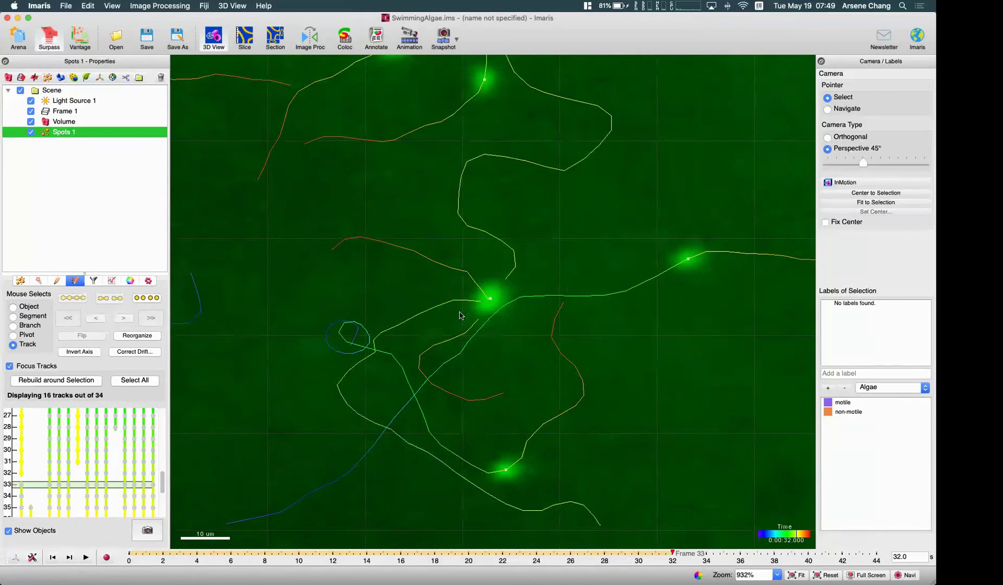
{"action": "left_click", "coordinate": [475, 321]}
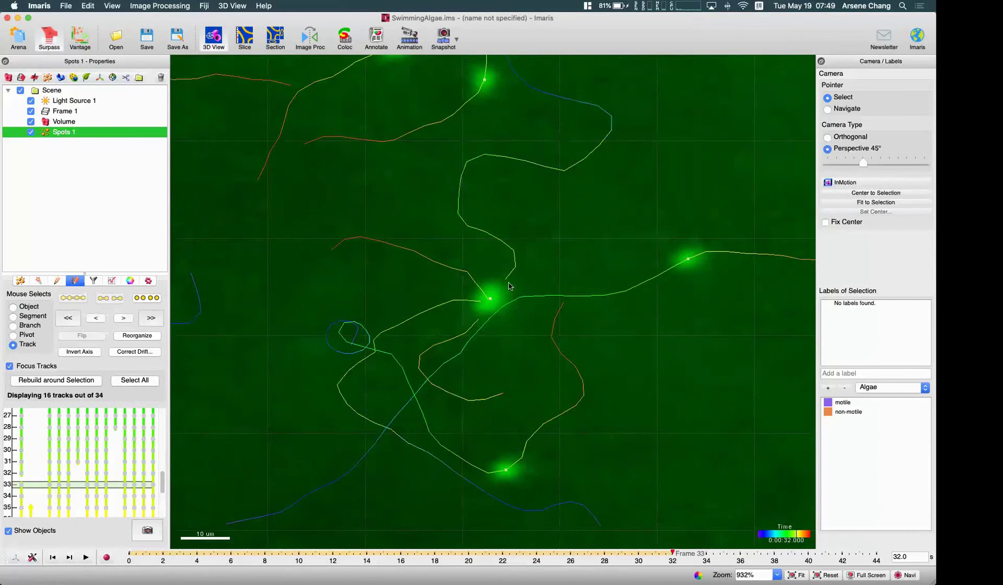
{"action": "left_click", "coordinate": [512, 278]}
{"action": "left_click", "coordinate": [479, 297]}
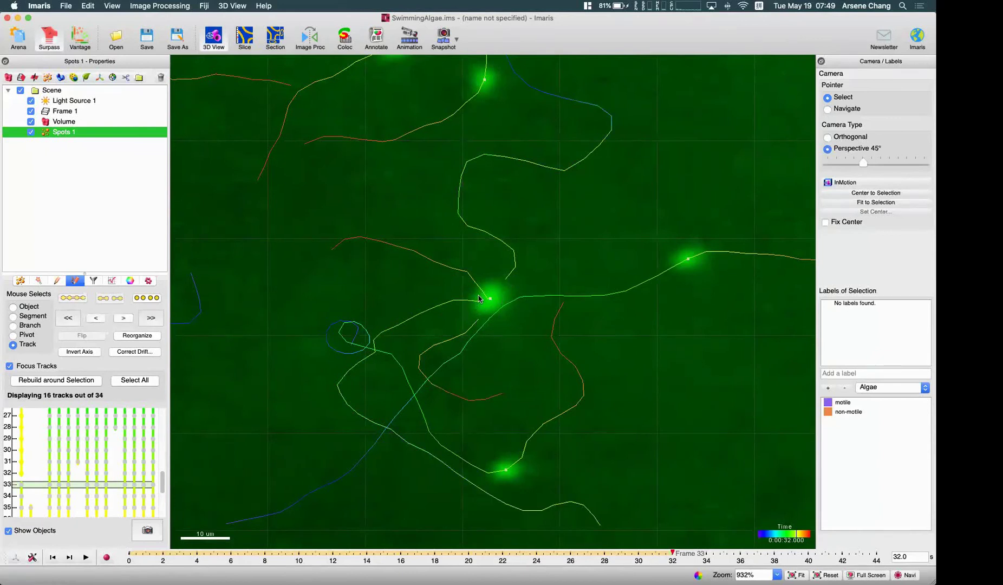
{"action": "left_click", "coordinate": [507, 279]}
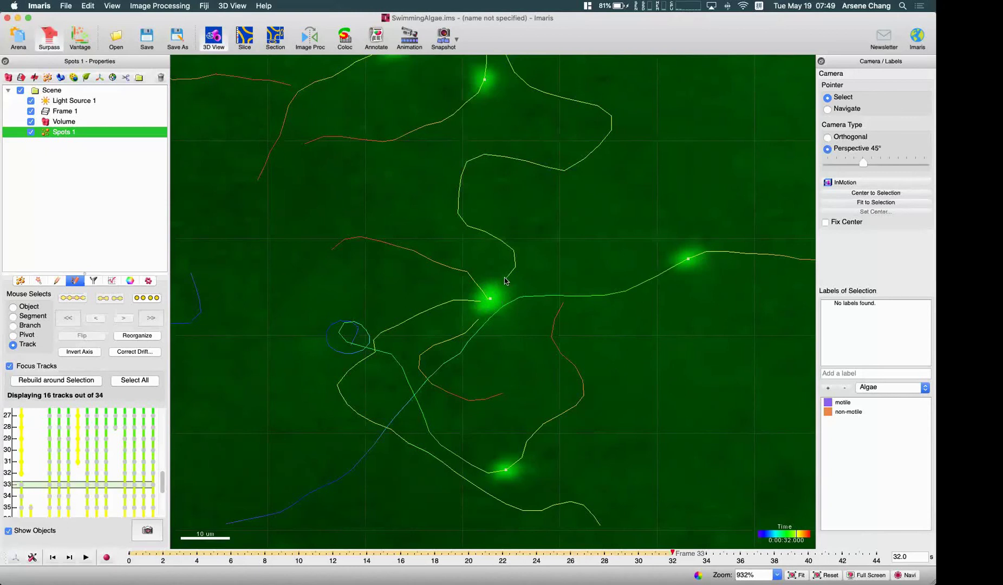
{"action": "scroll", "coordinate": [96, 492], "scroll_direction": "down", "scroll_amount": 3}
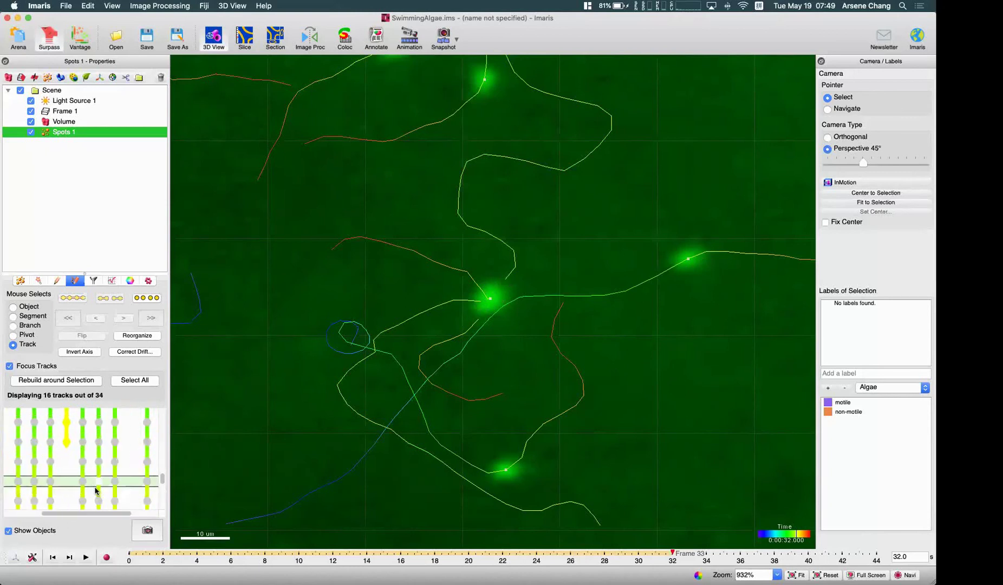
{"action": "scroll", "coordinate": [98, 488], "scroll_direction": "down", "scroll_amount": 5}
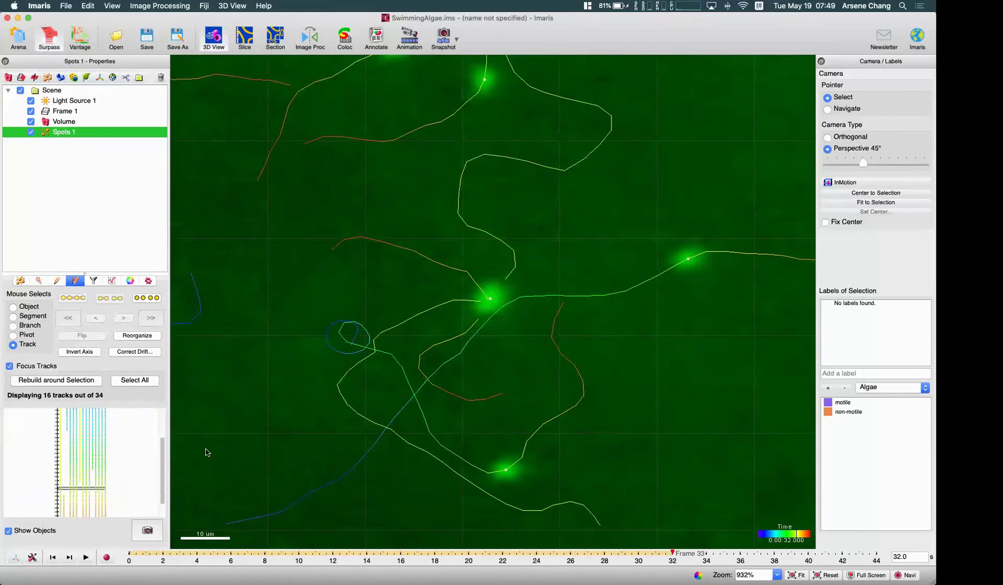
{"action": "scroll", "coordinate": [98, 485], "scroll_direction": "down", "scroll_amount": 4}
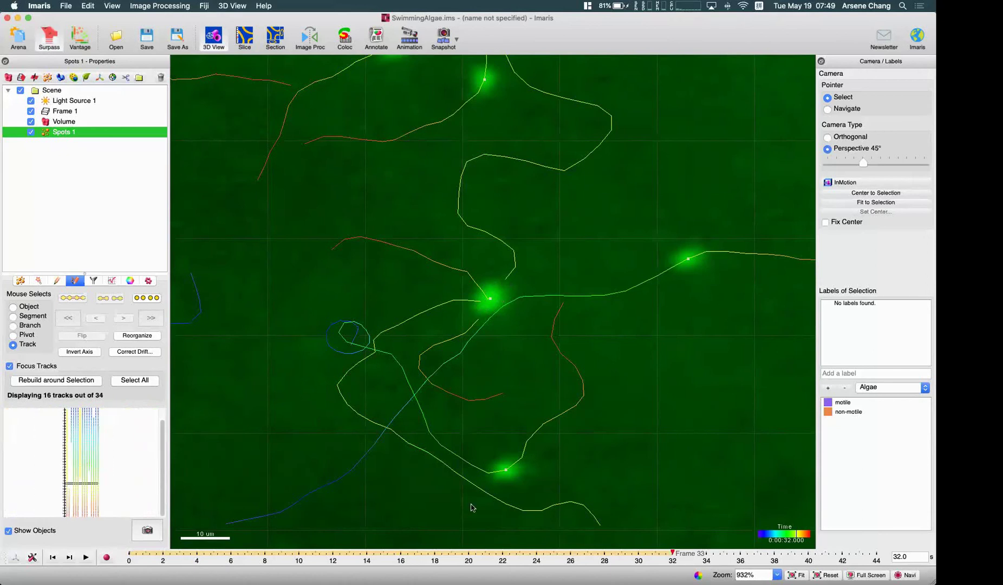
- Select the short fragment below the crossing at frame 30 and display the spots as spheres
{"action": "mouse_move", "coordinate": [674, 557]}
{"action": "left_mouse_down"}
{"action": "mouse_move", "coordinate": [604, 549]}
{"action": "mouse_move", "coordinate": [661, 541]}
{"action": "mouse_move", "coordinate": [574, 541]}
{"action": "mouse_move", "coordinate": [622, 536]}
{"action": "left_mouse_up"}
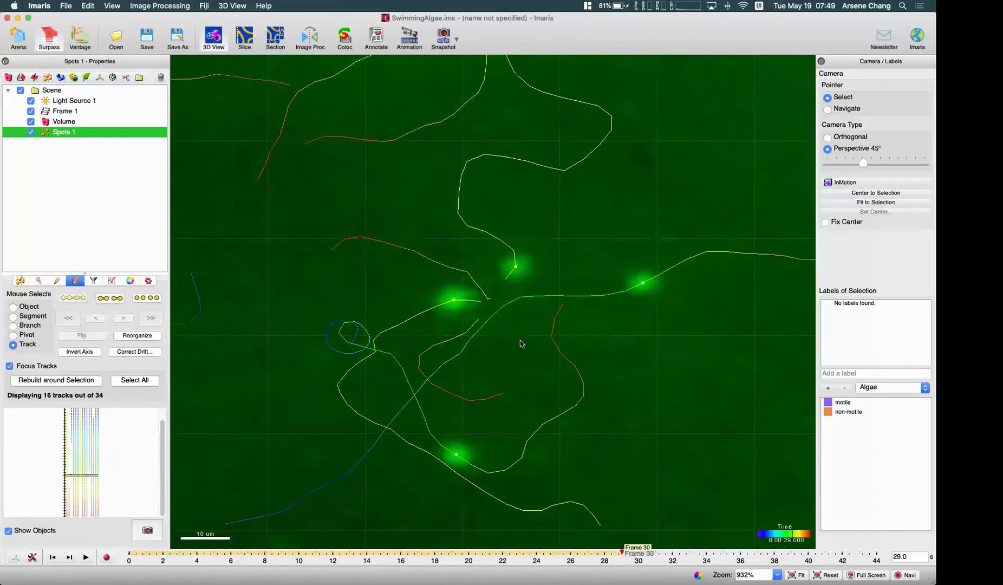
{"action": "left_click", "coordinate": [469, 335]}
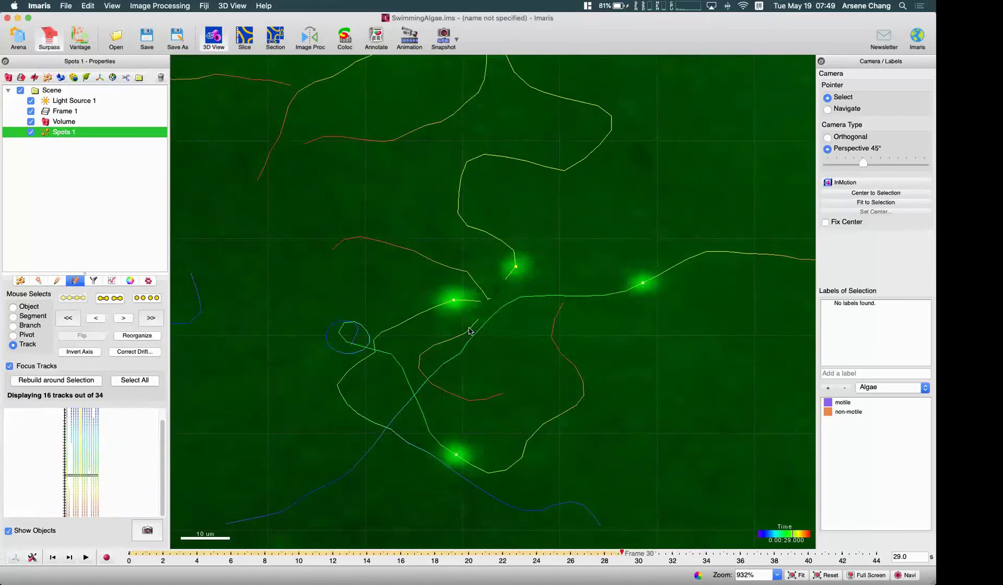
{"action": "left_click", "coordinate": [504, 282]}
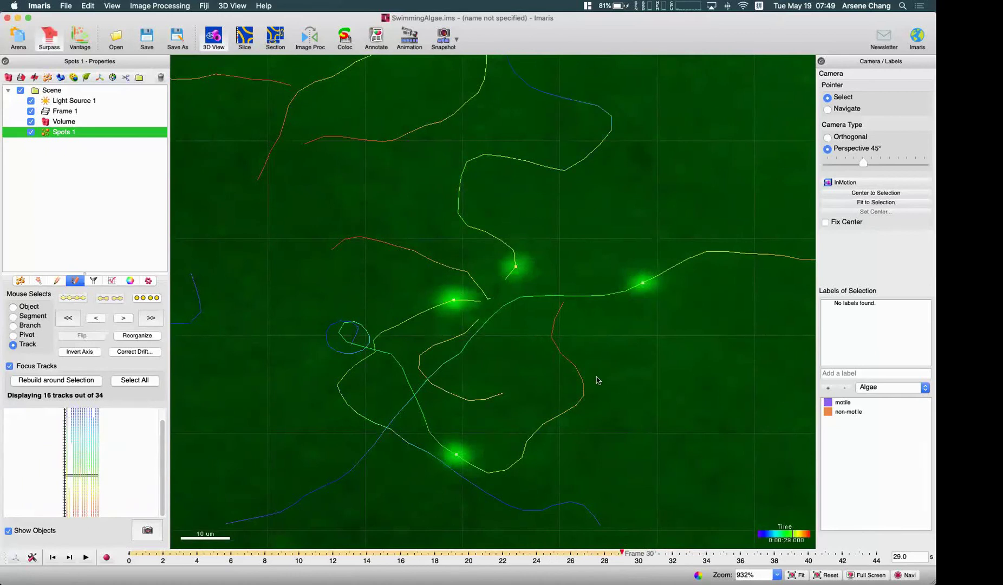
{"action": "left_click", "coordinate": [20, 281]}
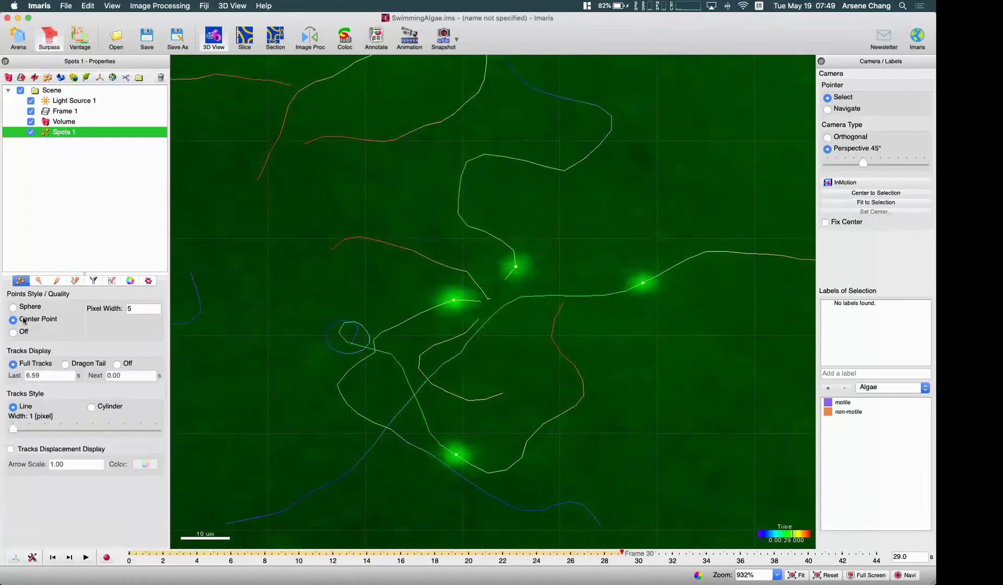
{"action": "left_click", "coordinate": [22, 307]}
- Step through the time points between frames 31 and 37 to follow the two algae through the crossing
{"action": "left_click_drag", "start_coordinate": [623, 552], "coordinate": [740, 552]}
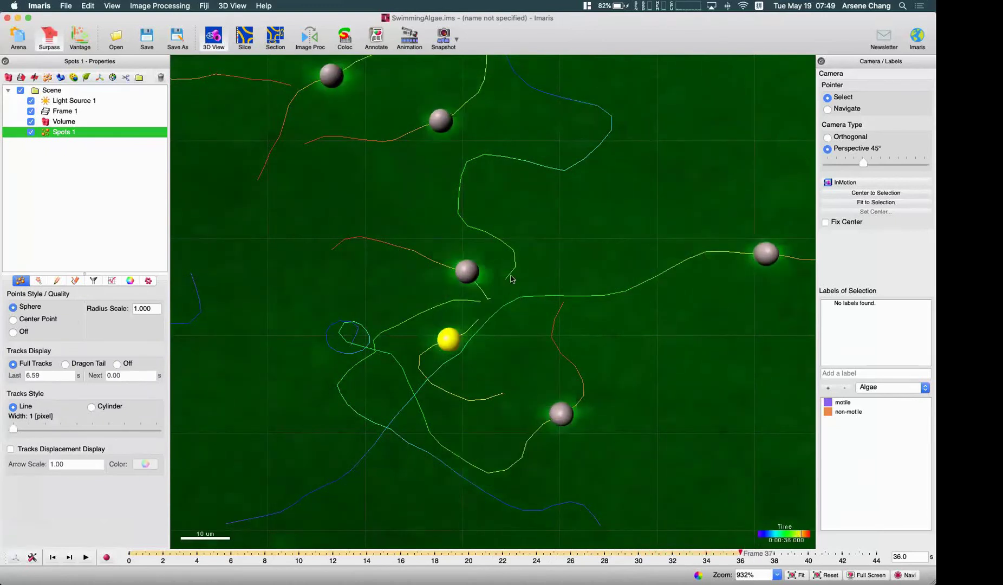
{"action": "left_click", "coordinate": [503, 302]}
{"action": "left_click", "coordinate": [470, 328]}
{"action": "left_click_drag", "start_coordinate": [740, 552], "coordinate": [638, 553]}
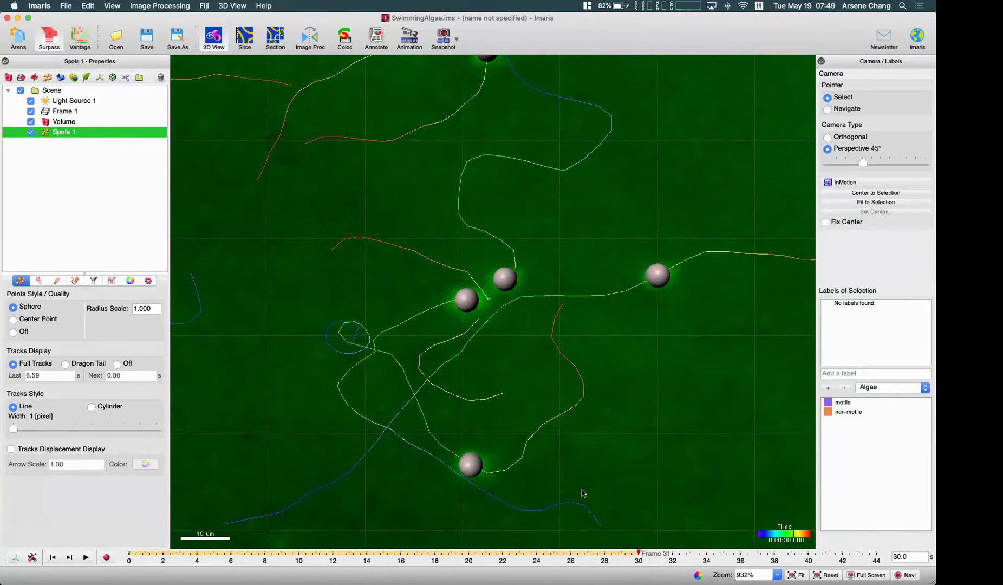
{"action": "key", "text": "Right"}
{"action": "key", "text": "Right"}
{"action": "key", "text": "Right"}
{"action": "key", "text": "Right"}
{"action": "key", "text": "Right"}
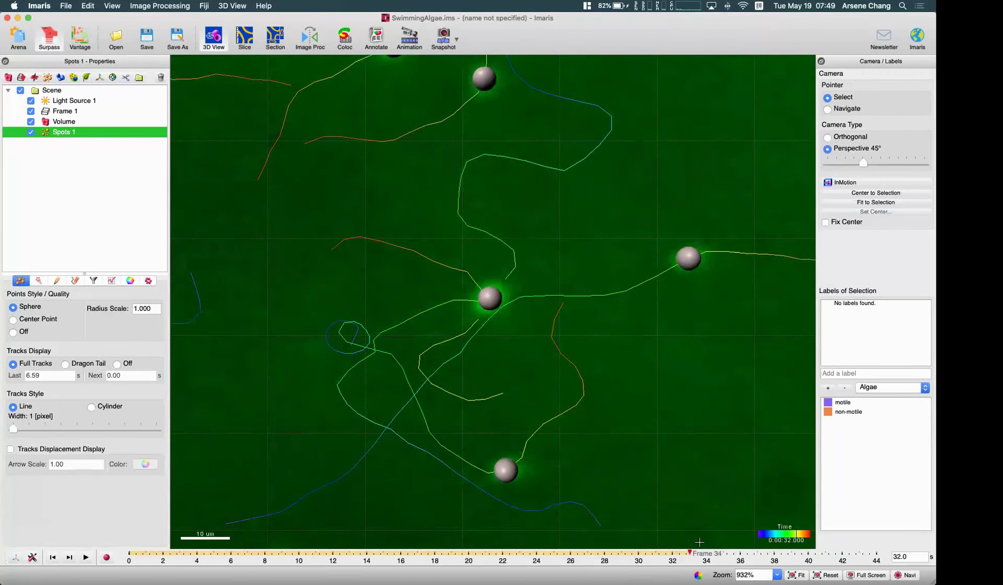
- Select the short fragment below the crossing plus the long fragment above it, connect them into one track and check it at frame 38
{"action": "left_click", "coordinate": [465, 333]}
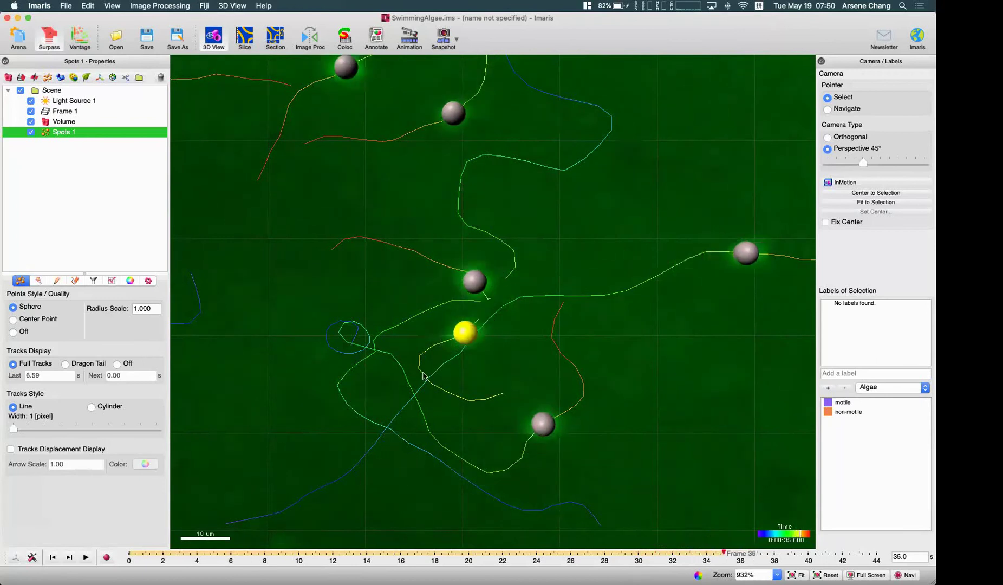
{"action": "mouse_move", "coordinate": [730, 547]}
{"action": "left_mouse_down"}
{"action": "mouse_move", "coordinate": [486, 552]}
{"action": "mouse_move", "coordinate": [735, 541]}
{"action": "mouse_move", "coordinate": [604, 547]}
{"action": "mouse_move", "coordinate": [720, 526]}
{"action": "mouse_move", "coordinate": [605, 547]}
{"action": "left_mouse_up"}
{"action": "left_click", "coordinate": [509, 278]}
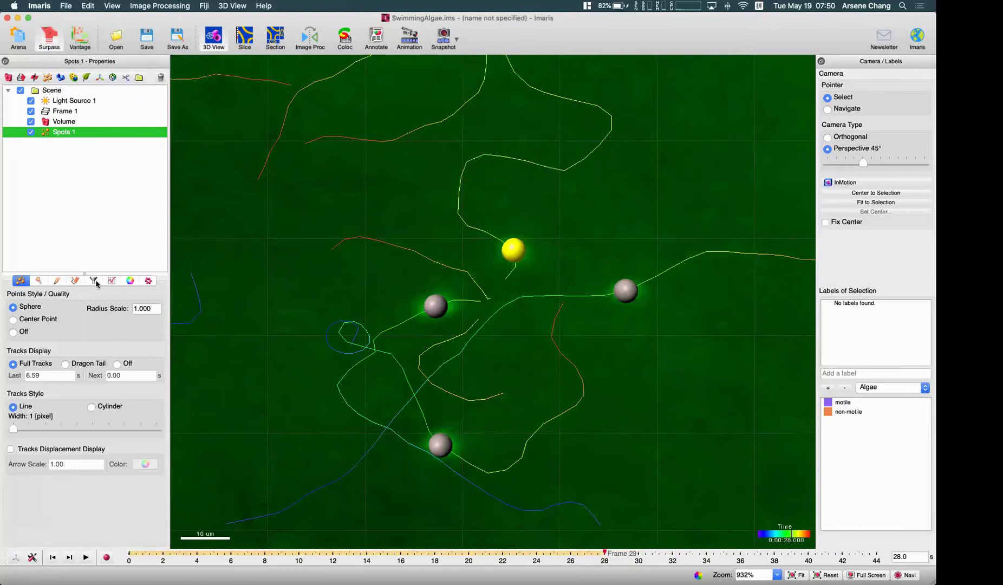
{"action": "left_click", "coordinate": [75, 280]}
{"action": "left_click", "coordinate": [76, 302]}
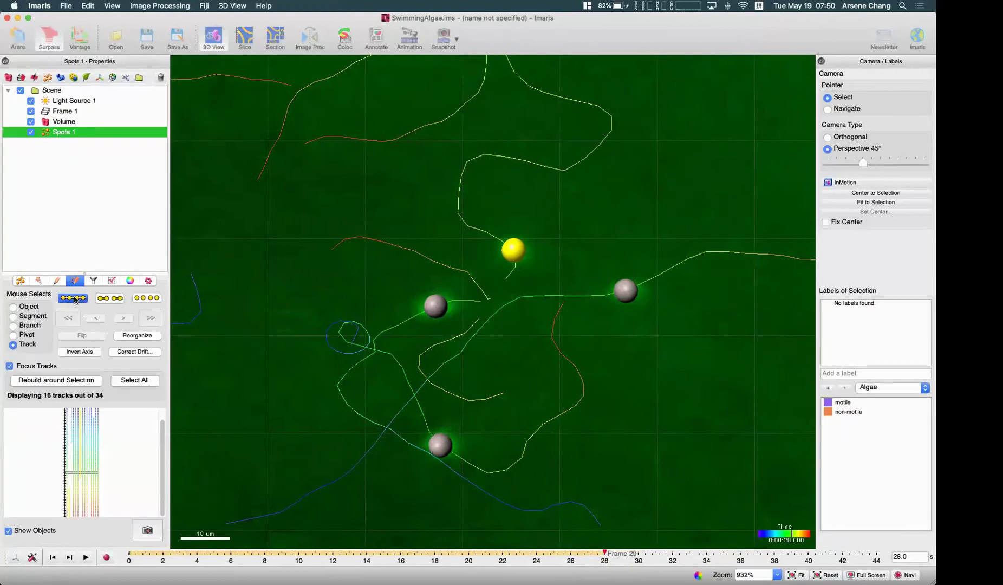
{"action": "mouse_move", "coordinate": [605, 553]}
{"action": "left_mouse_down"}
{"action": "mouse_move", "coordinate": [723, 528]}
{"action": "mouse_move", "coordinate": [560, 537]}
{"action": "mouse_move", "coordinate": [702, 510]}
{"action": "mouse_move", "coordinate": [710, 554]}
{"action": "mouse_move", "coordinate": [757, 549]}
{"action": "left_mouse_up"}
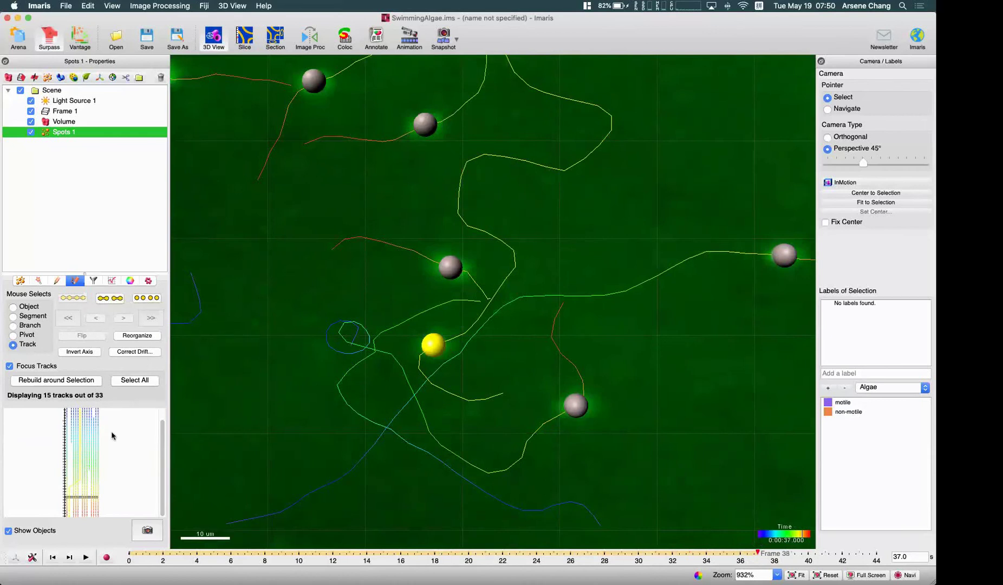
- Inspect the joined track in the track plot and reorganize the plot so the tracks run straight
{"action": "scroll", "coordinate": [76, 477], "scroll_direction": "up", "scroll_amount": 3}
{"action": "scroll", "coordinate": [84, 482], "scroll_direction": "down", "scroll_amount": 4}
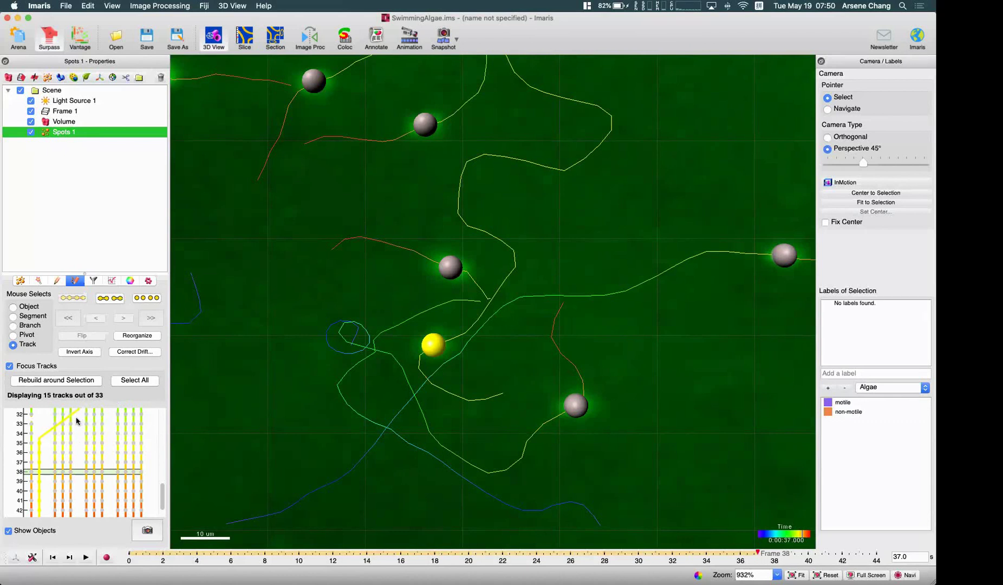
{"action": "scroll", "coordinate": [89, 431], "scroll_direction": "down", "scroll_amount": 3}
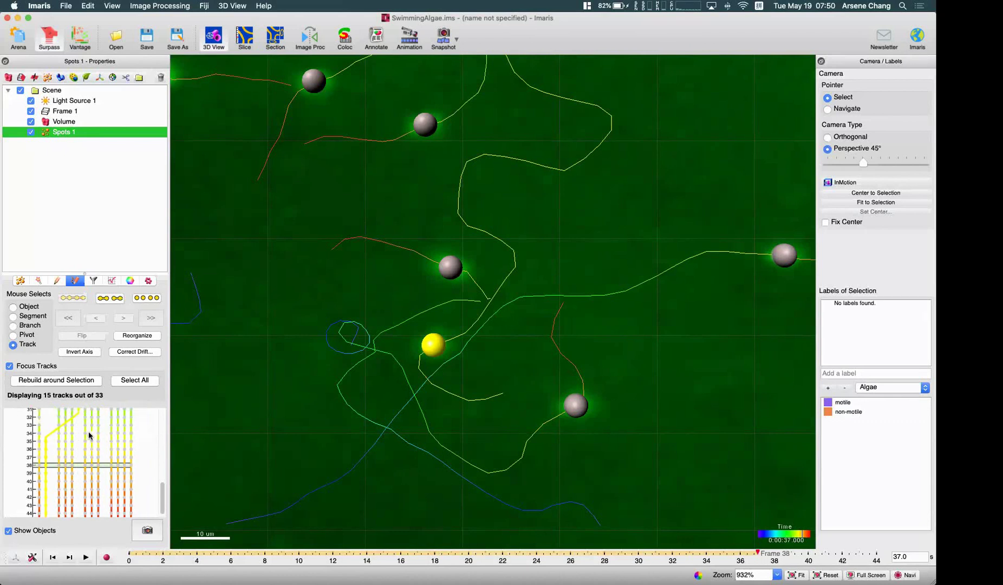
{"action": "left_click", "coordinate": [141, 336]}
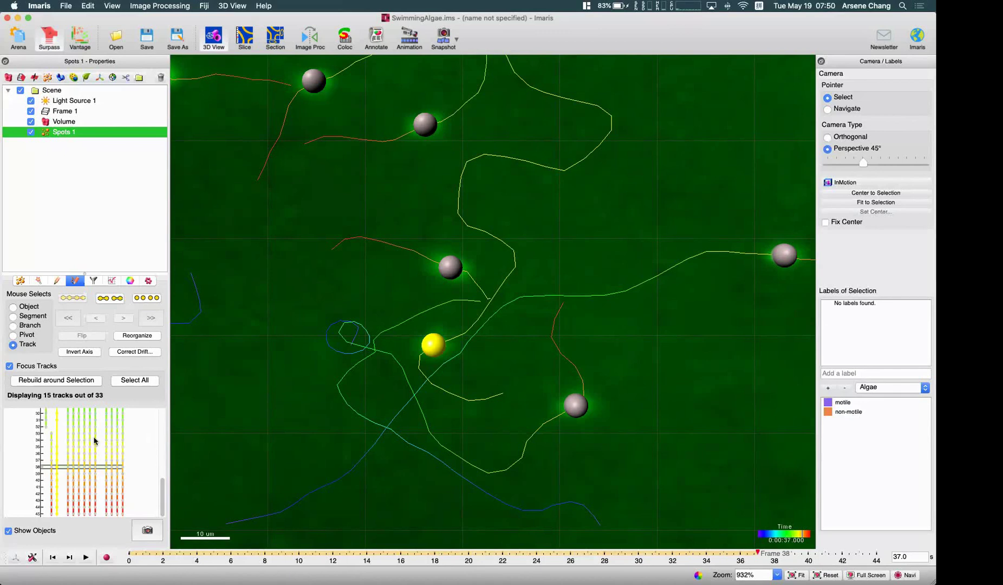
- Invert the axes of the track plot and switch them back to the vertical time layout
{"action": "left_click", "coordinate": [87, 352]}
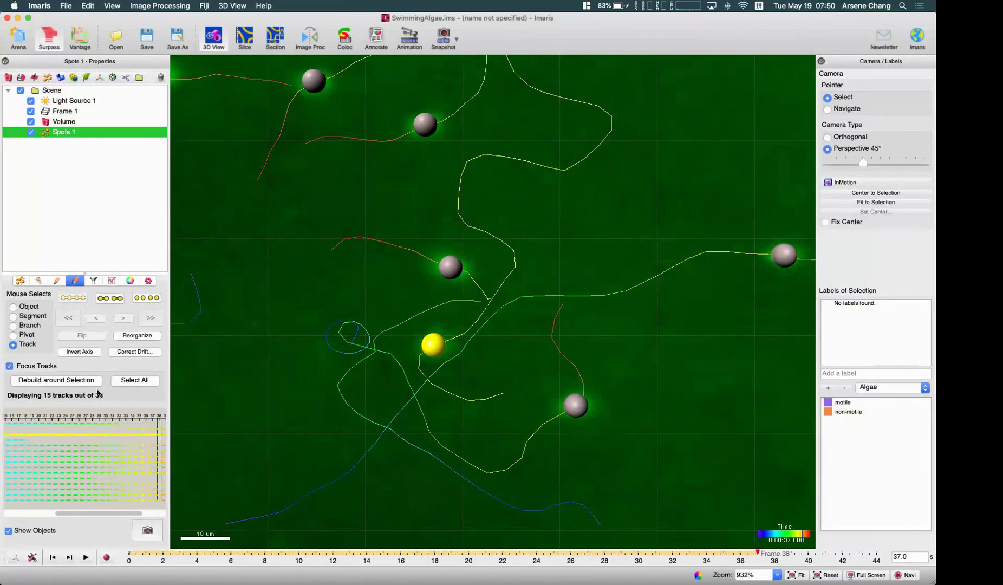
{"action": "left_click", "coordinate": [86, 352]}
{"action": "scroll", "coordinate": [107, 450], "scroll_direction": "down", "scroll_amount": 2}
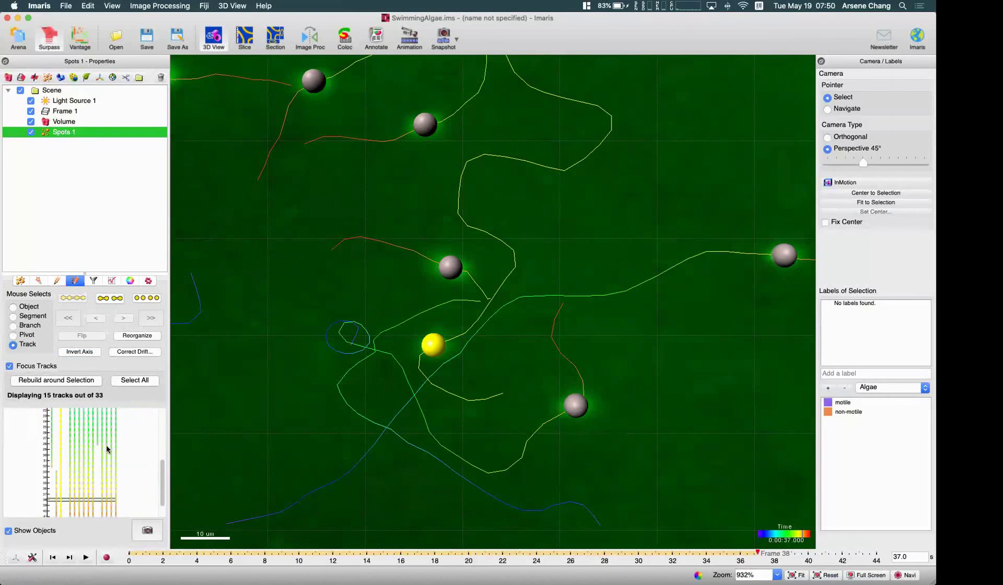
- Clear the selection and select the last track in the track plot at frame 24
{"action": "left_click", "coordinate": [145, 450]}
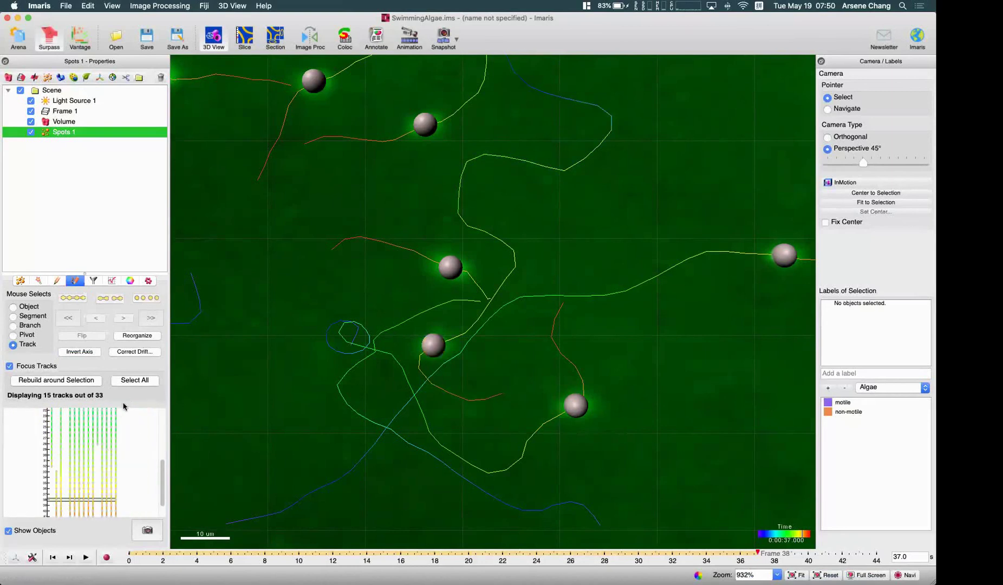
{"action": "left_click", "coordinate": [115, 421]}
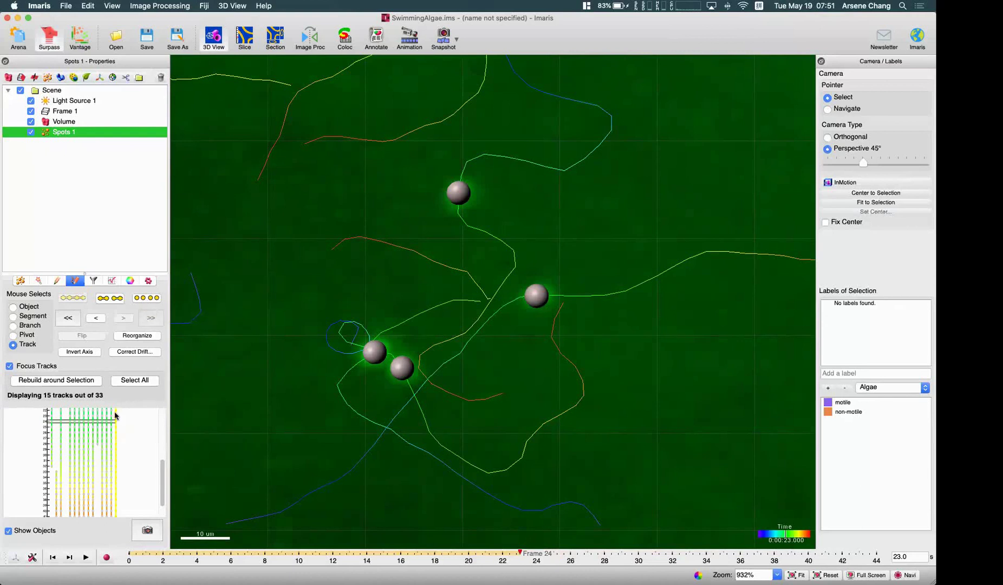
{"action": "scroll", "coordinate": [114, 423], "scroll_direction": "up", "scroll_amount": 5}
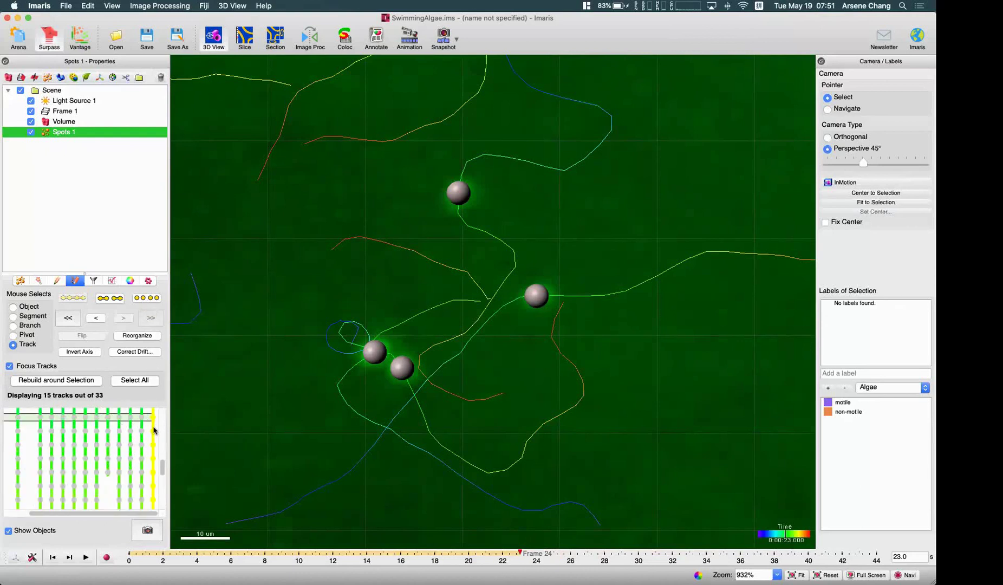
{"action": "scroll", "coordinate": [162, 467], "scroll_direction": "down", "scroll_amount": 3}
{"action": "scroll", "coordinate": [165, 458], "scroll_direction": "up", "scroll_amount": 3}
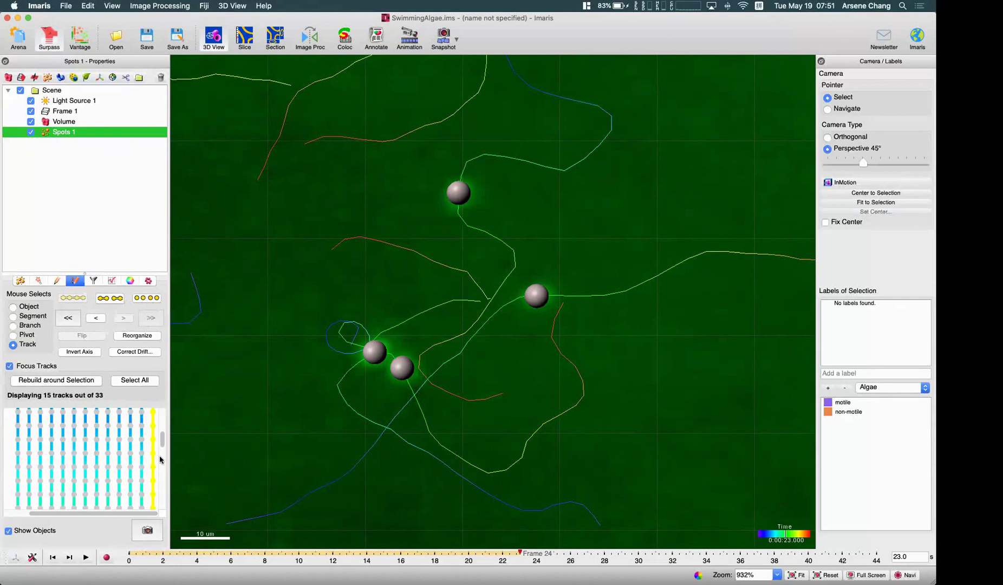
- Disconnect all spots of the selected track, reconnect them into one track and inspect it in the track plot
{"action": "left_click", "coordinate": [152, 299]}
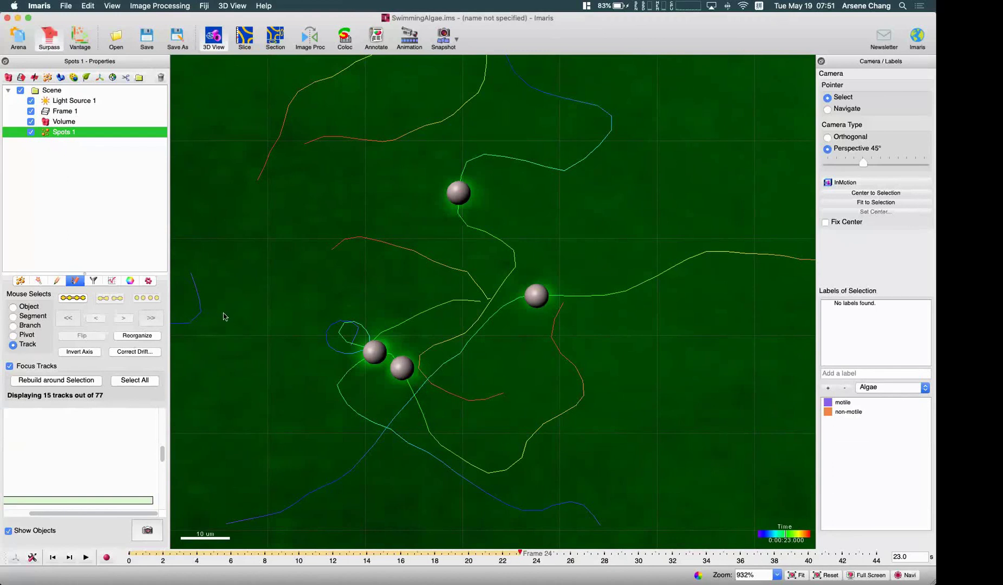
{"action": "left_click", "coordinate": [71, 298]}
{"action": "mouse_move", "coordinate": [164, 458]}
{"action": "left_mouse_down"}
{"action": "mouse_move", "coordinate": [161, 420]}
{"action": "mouse_move", "coordinate": [163, 430]}
{"action": "left_mouse_up"}
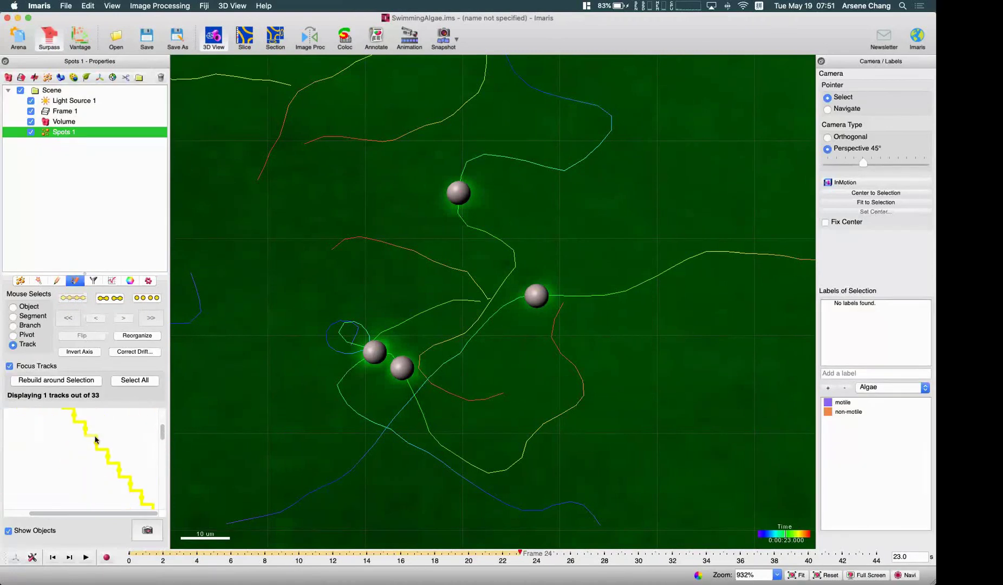
{"action": "scroll", "coordinate": [122, 440], "scroll_direction": "up", "scroll_amount": 2}
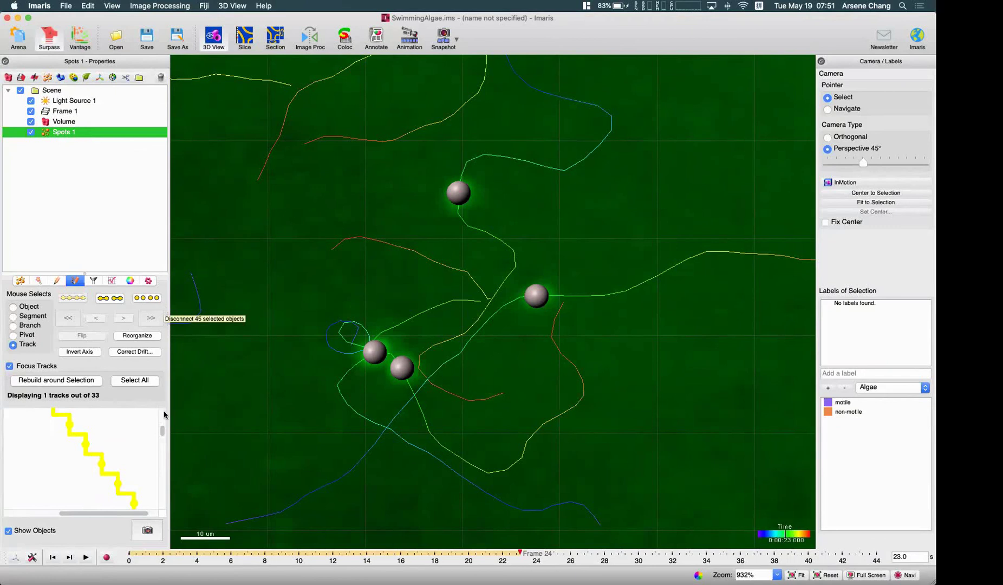
{"action": "scroll", "coordinate": [163, 424], "scroll_direction": "down", "scroll_amount": 2}
{"action": "scroll", "coordinate": [162, 424], "scroll_direction": "up", "scroll_amount": 3}
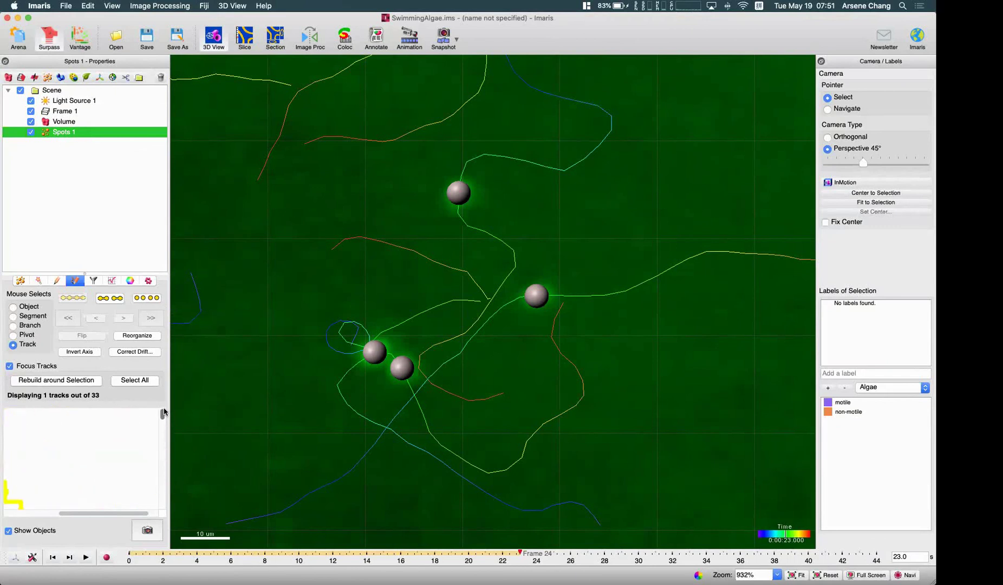
{"action": "scroll", "coordinate": [162, 424], "scroll_direction": "down", "scroll_amount": 5}
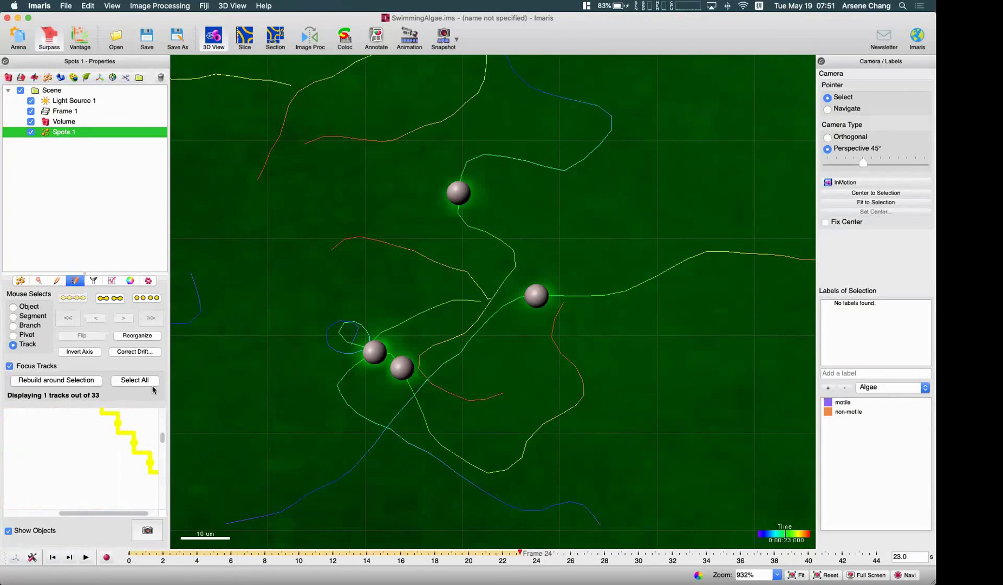
- Reorganize the track plot and rebuild it around the selected track
{"action": "left_click", "coordinate": [136, 336]}
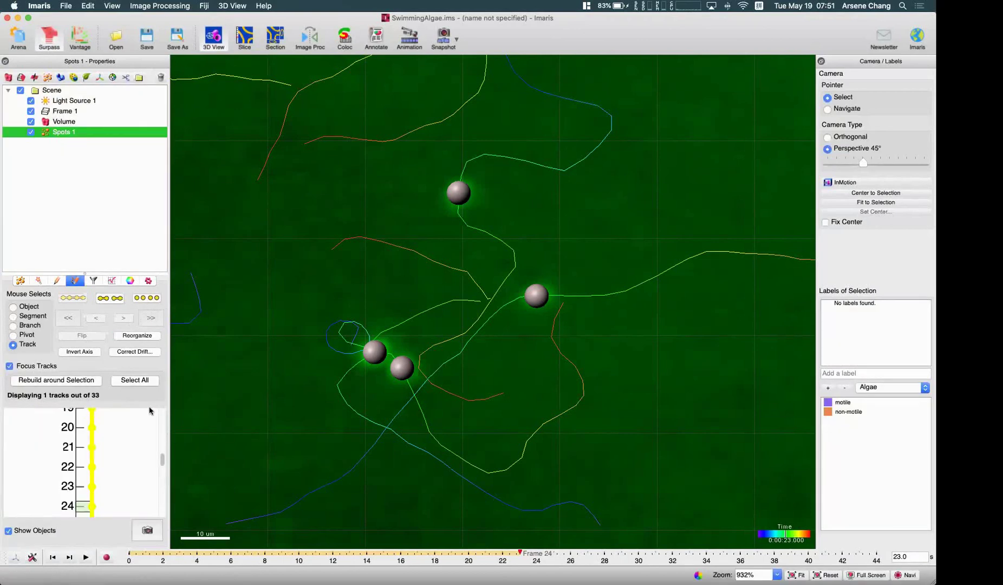
{"action": "left_click", "coordinate": [71, 381]}
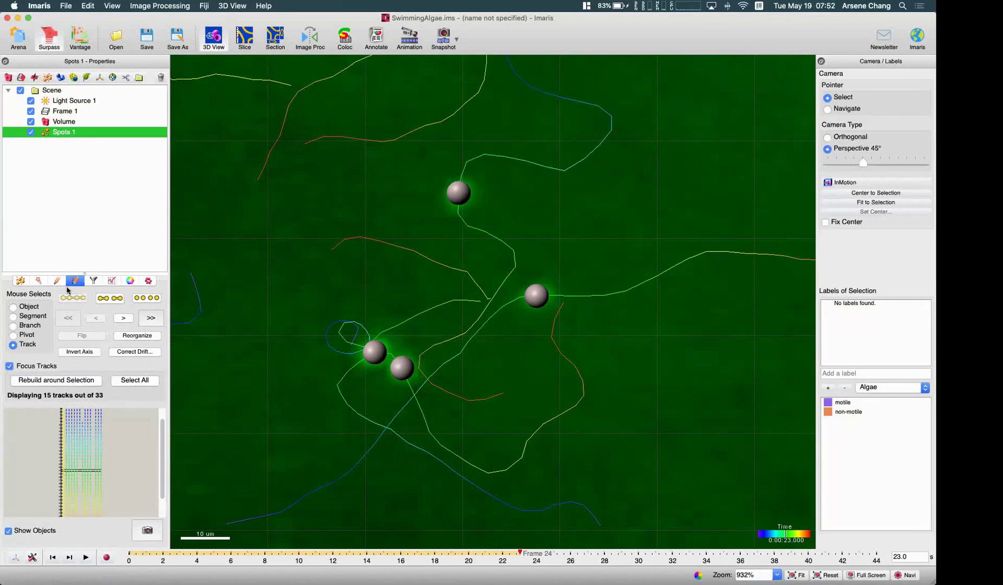
{"action": "left_click", "coordinate": [20, 282]}
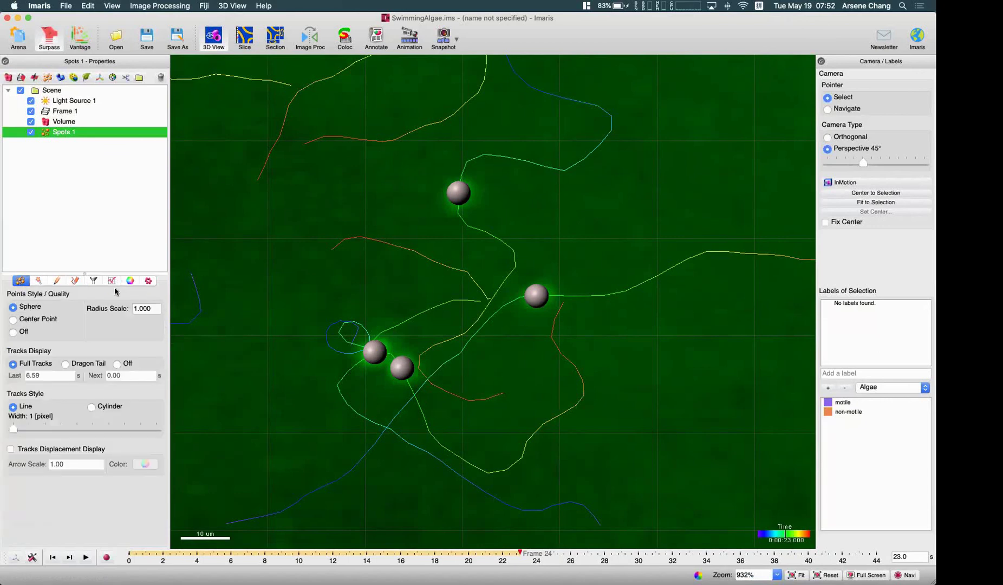
{"action": "left_click", "coordinate": [75, 281]}
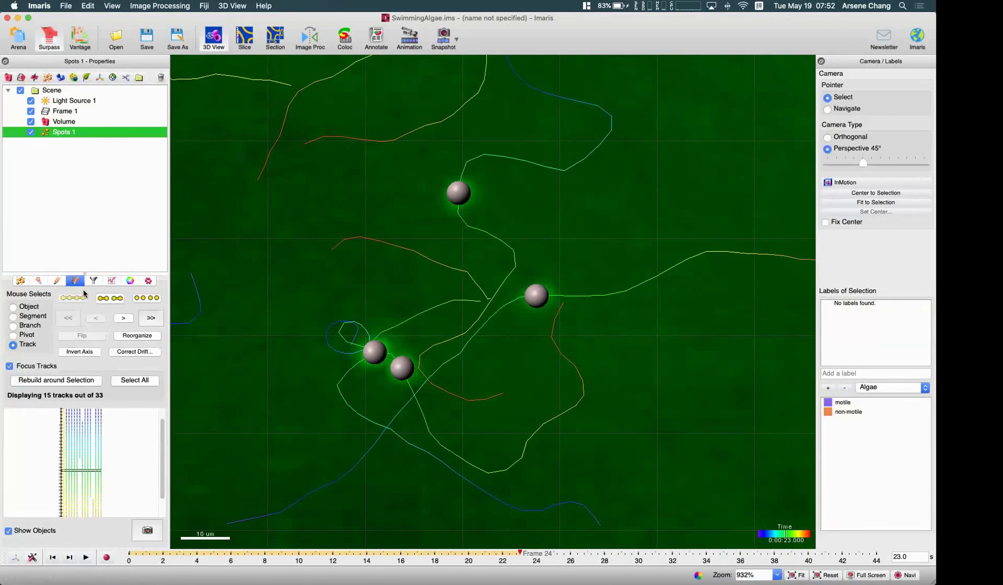